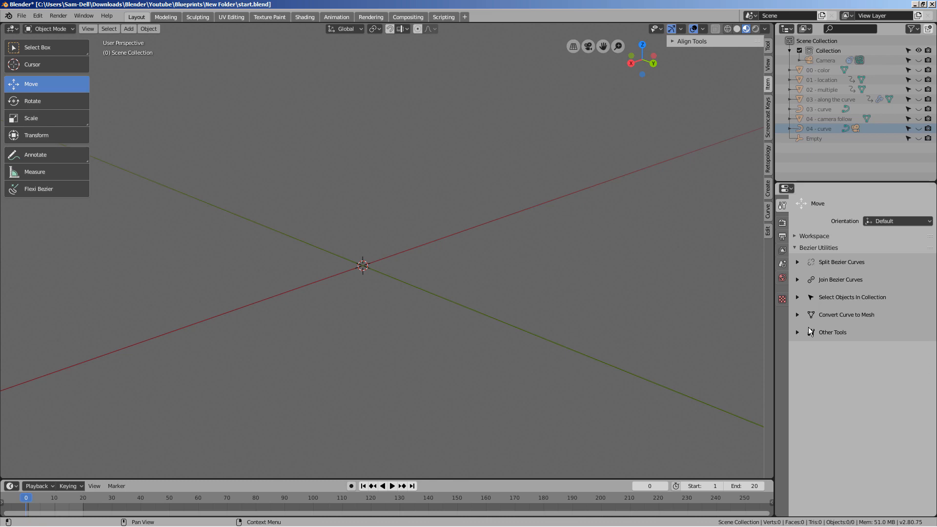
Add a UV Sphere at the scene origin and keep it selected
{"action": "left_click", "coordinate": [496, 288]}
{"action": "key", "text": "shift+a"}
{"action": "mouse_move", "coordinate": [446, 287]}
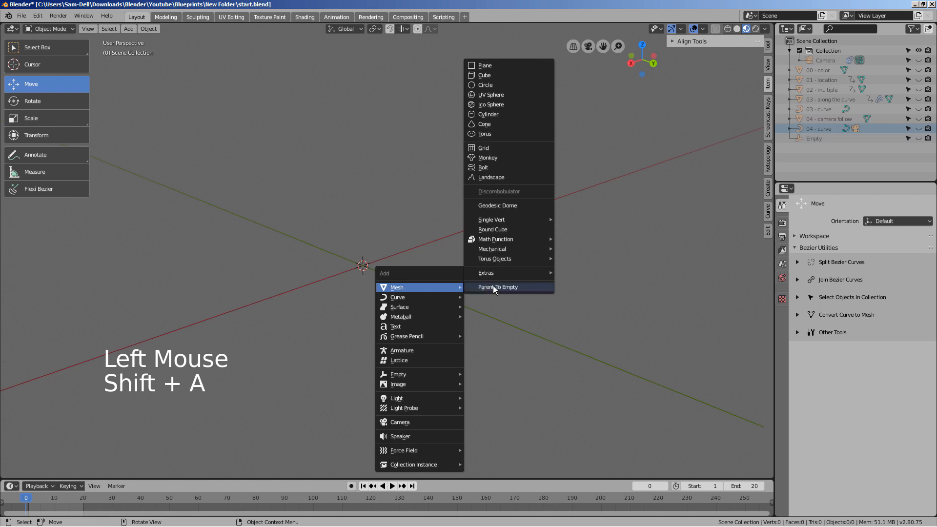
{"action": "left_click", "coordinate": [511, 95]}
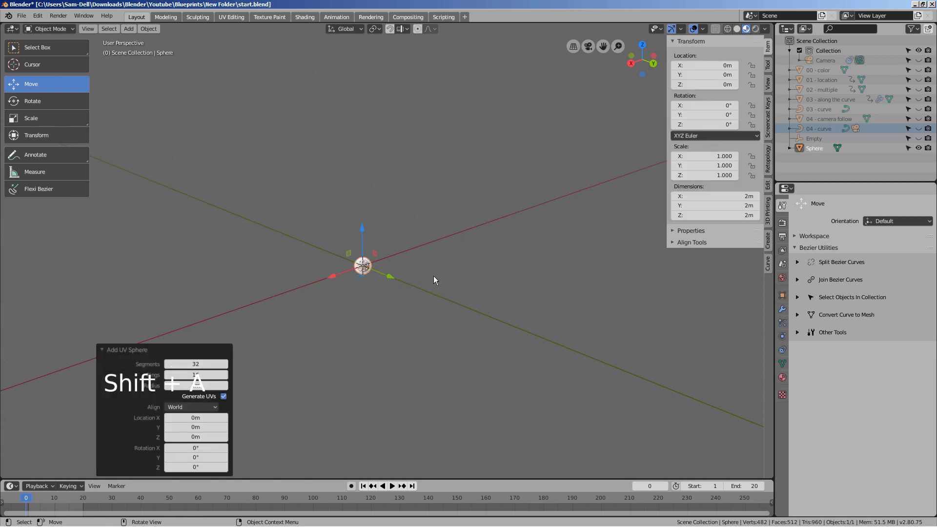
{"action": "scroll", "coordinate": [425, 295], "scroll_direction": "up", "scroll_amount": 8}
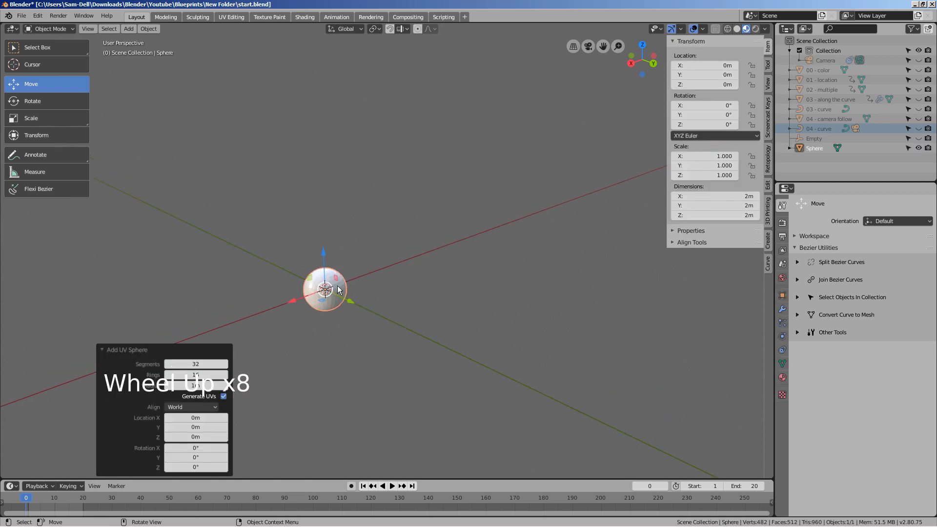
{"action": "right_click", "coordinate": [340, 287]}
{"action": "left_click", "coordinate": [340, 287]}
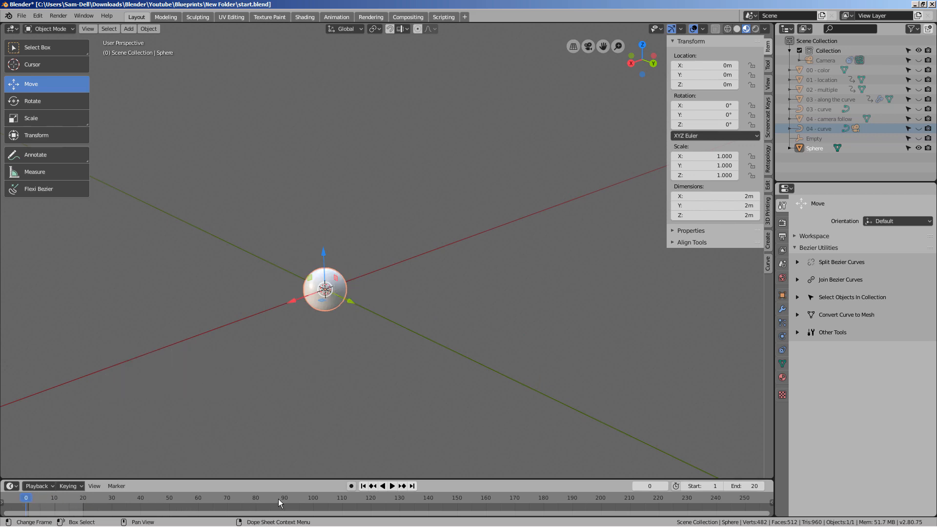
Set the timeline's end frame to 250 and back to 20, and place the playhead at frame 1
{"action": "left_click_drag", "start_coordinate": [27, 499], "coordinate": [117, 503]}
{"action": "left_click", "coordinate": [740, 486]}
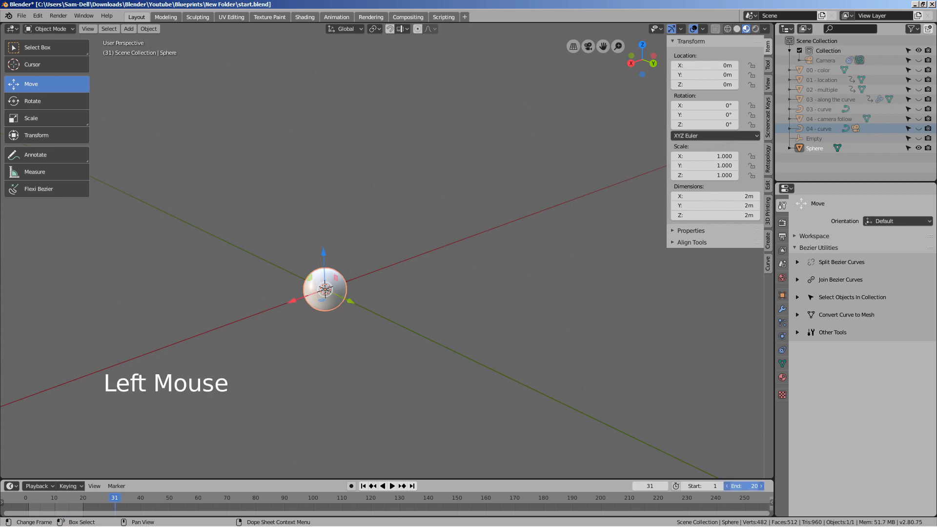
{"action": "type", "text": "250"}
{"action": "key", "text": "Return"}
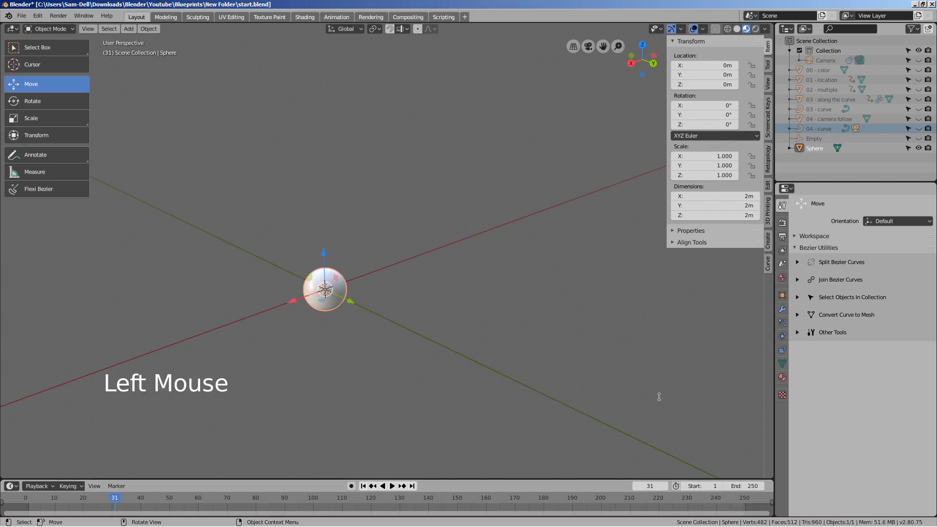
{"action": "left_click", "coordinate": [748, 486]}
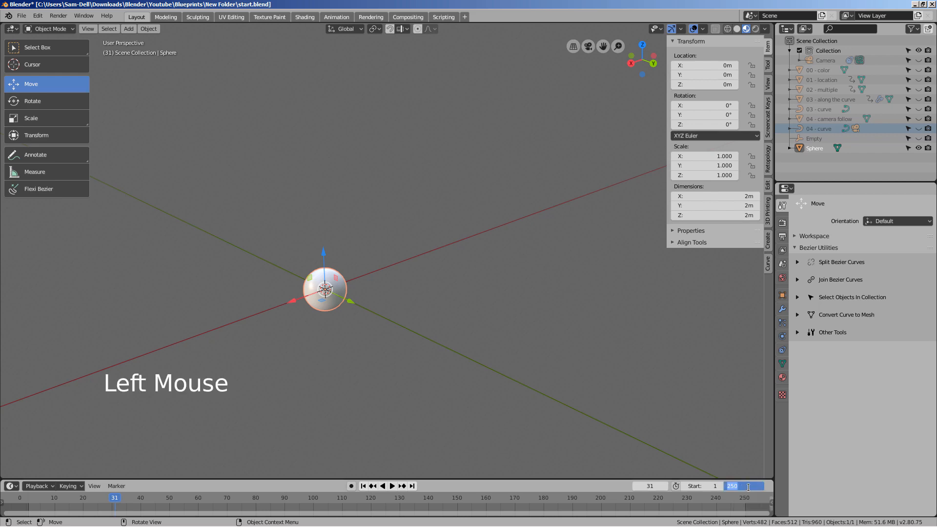
{"action": "type", "text": "20"}
{"action": "key", "text": "Return"}
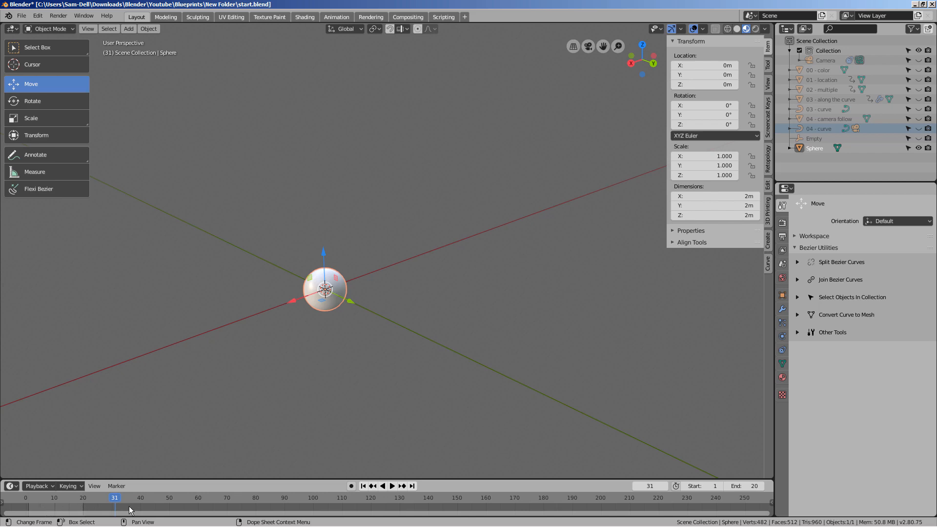
{"action": "left_click_drag", "start_coordinate": [117, 503], "coordinate": [28, 501]}
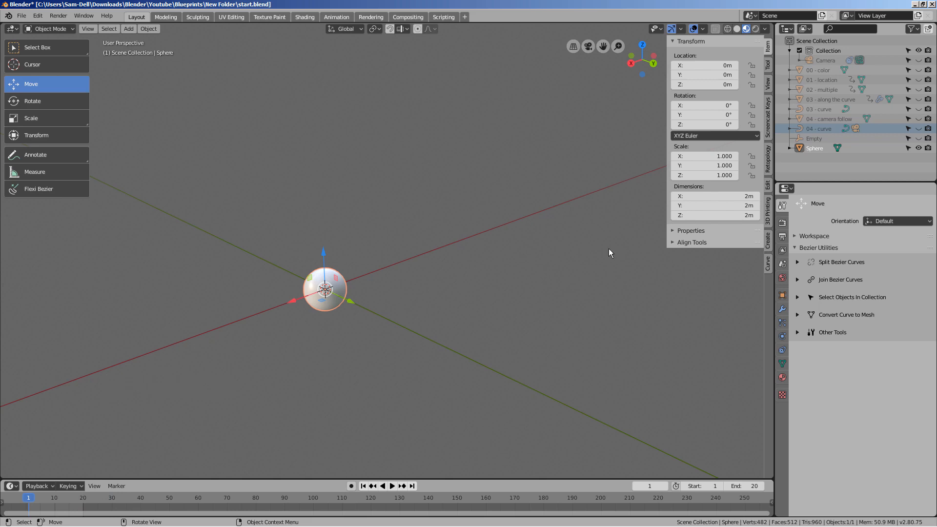
{"action": "left_click", "coordinate": [705, 65]}
{"action": "mouse_move", "coordinate": [705, 65]}
{"action": "left_mouse_down"}
{"action": "mouse_move", "coordinate": [741, 65]}
{"action": "mouse_move", "coordinate": [679, 65]}
{"action": "mouse_move", "coordinate": [732, 65]}
{"action": "mouse_move", "coordinate": [684, 65]}
{"action": "mouse_move", "coordinate": [703, 68]}
{"action": "left_mouse_up"}
{"action": "key", "text": "ctrl+z"}
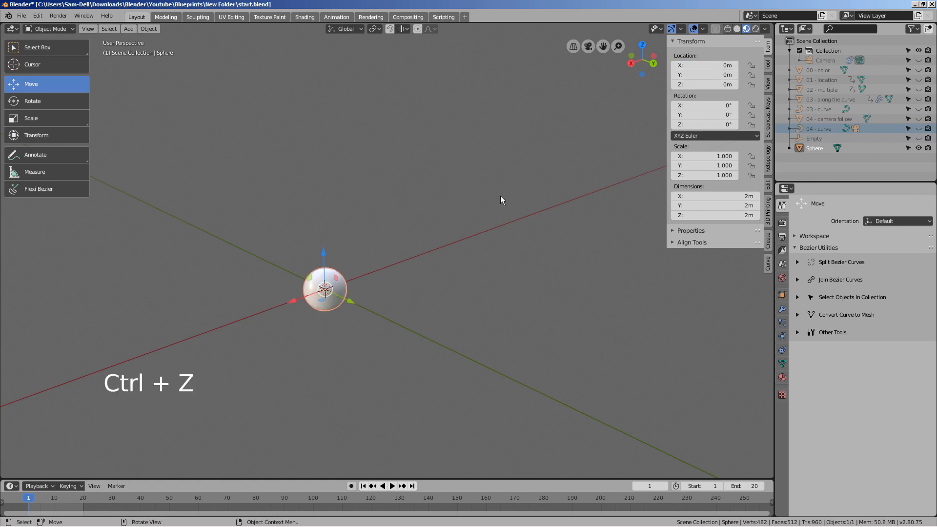
{"action": "key", "text": "i"}
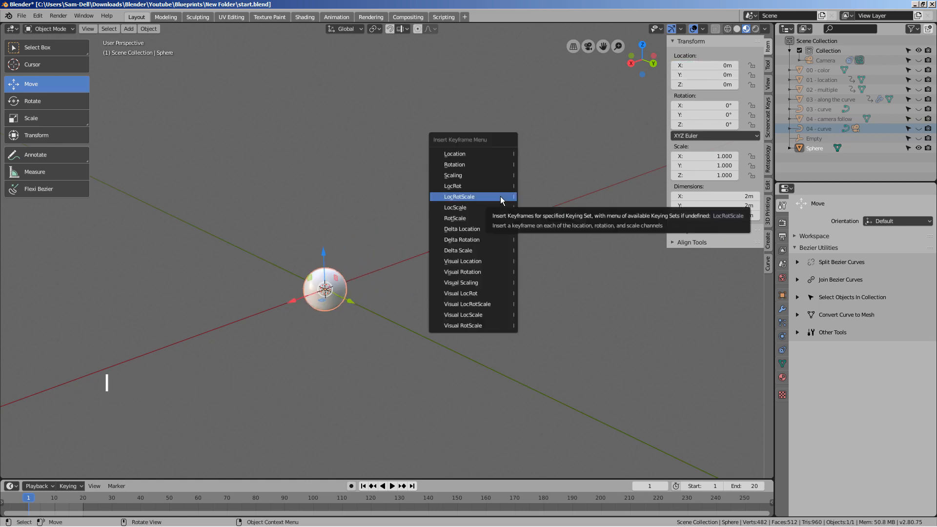
{"action": "left_click", "coordinate": [503, 153]}
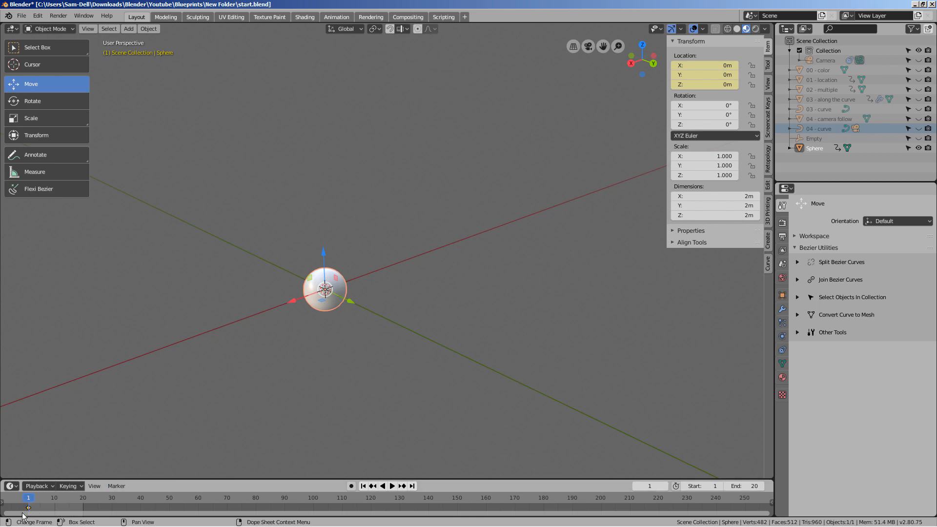
{"action": "key", "text": "ctrl+z"}
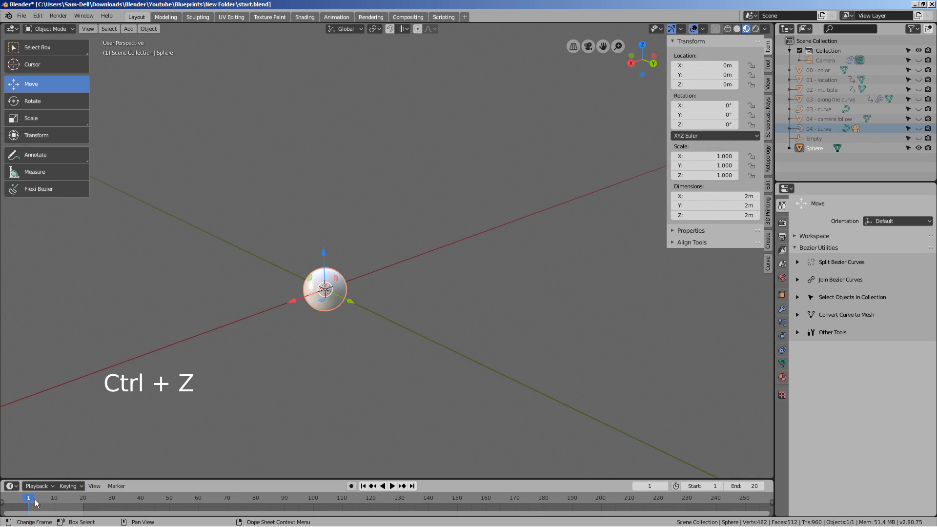
Animate the sphere with Location keyframes at frame 1 and frame 20, moving it about -32.1 m along X for frame 20
{"action": "key", "text": "i"}
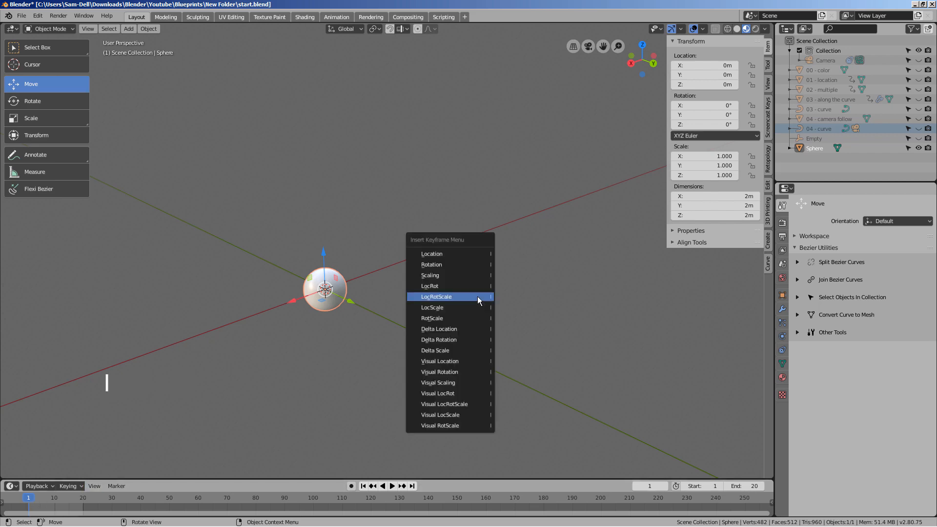
{"action": "left_click", "coordinate": [486, 255]}
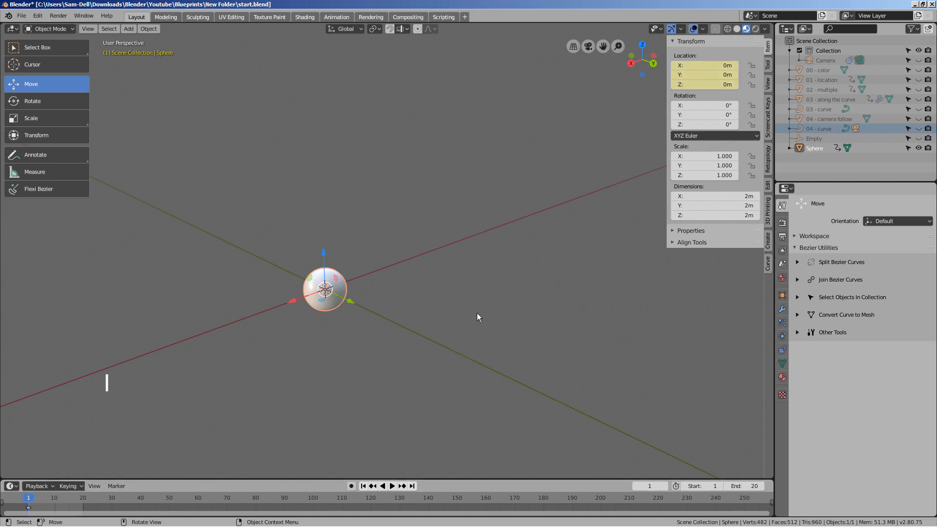
{"action": "left_click", "coordinate": [83, 497]}
{"action": "left_click_drag", "start_coordinate": [321, 307], "coordinate": [601, 226]}
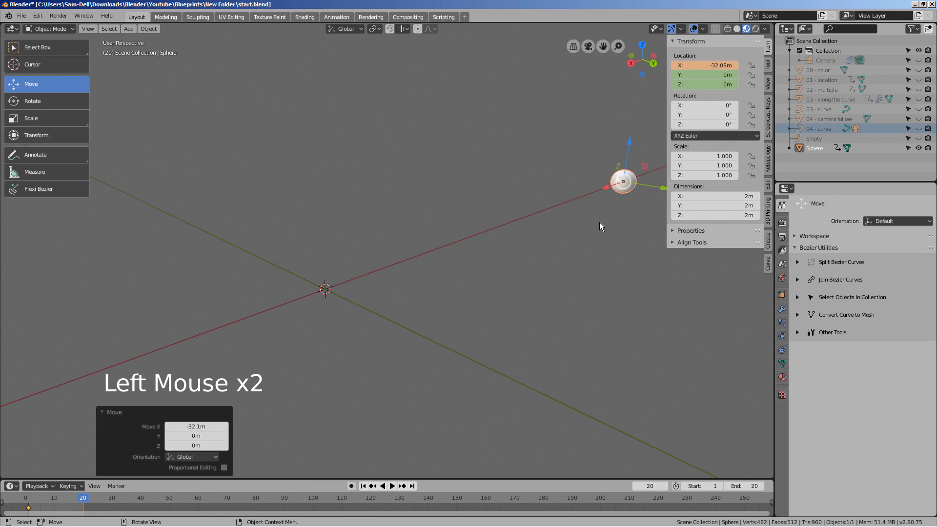
{"action": "key", "text": "i"}
{"action": "left_click", "coordinate": [599, 224]}
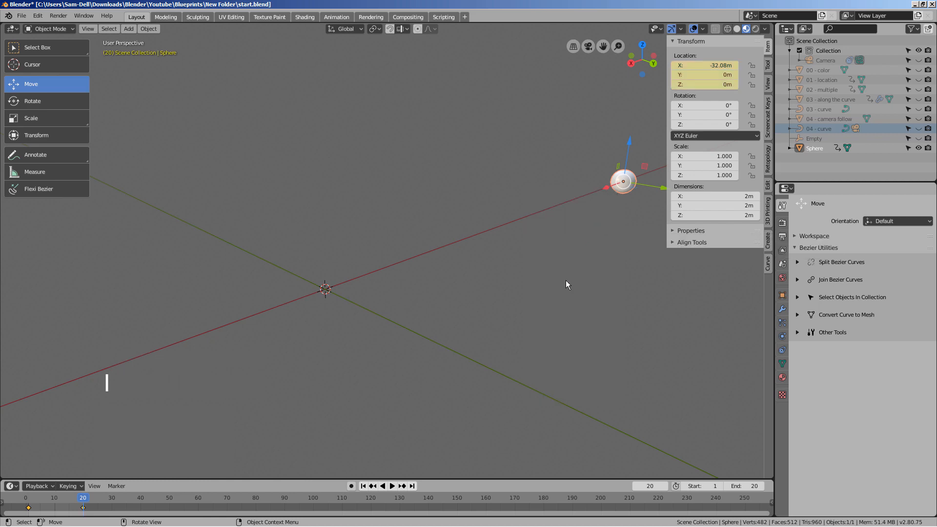
Play the sphere's movement from the first frame, stop it, and return to frame 1
{"action": "left_click", "coordinate": [363, 487]}
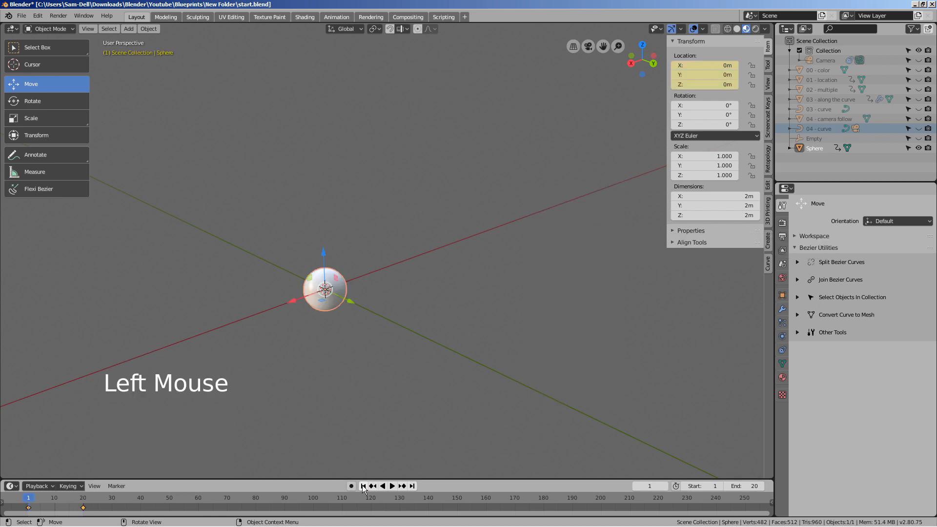
{"action": "left_click", "coordinate": [392, 488]}
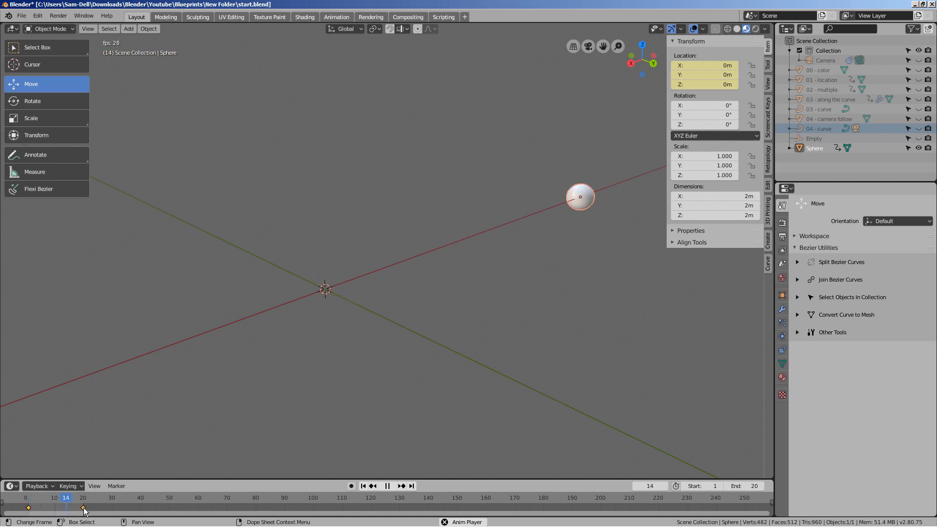
{"action": "left_click", "coordinate": [393, 488]}
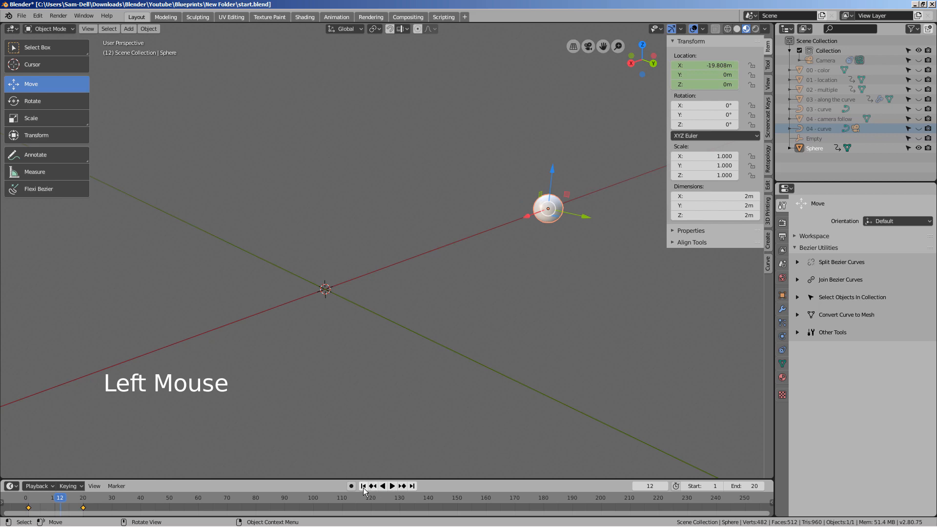
{"action": "left_click", "coordinate": [363, 487]}
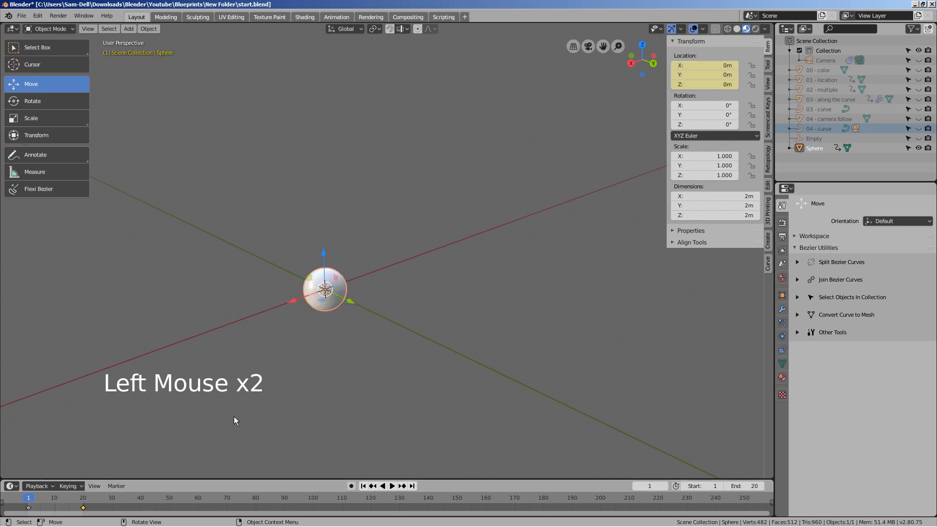
Delete the sphere's keyframe at frame 1, and remove the sphere from the scene at frame 20
{"action": "left_click", "coordinate": [84, 509]}
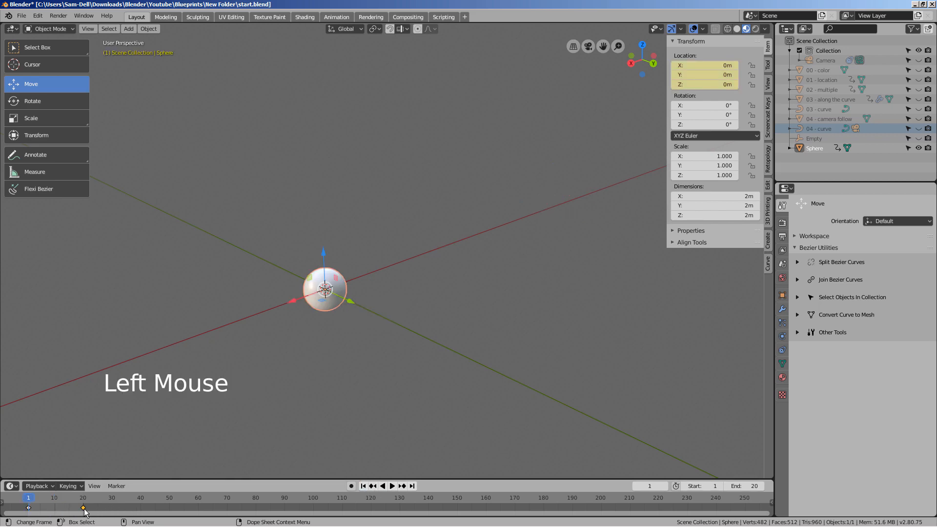
{"action": "key", "text": "alt+i"}
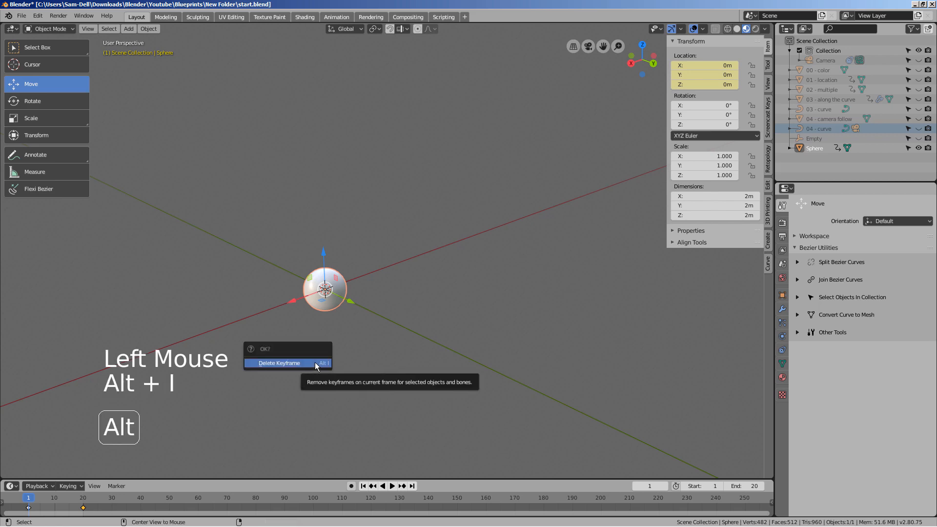
{"action": "left_click", "coordinate": [315, 366]}
{"action": "left_click", "coordinate": [83, 501]}
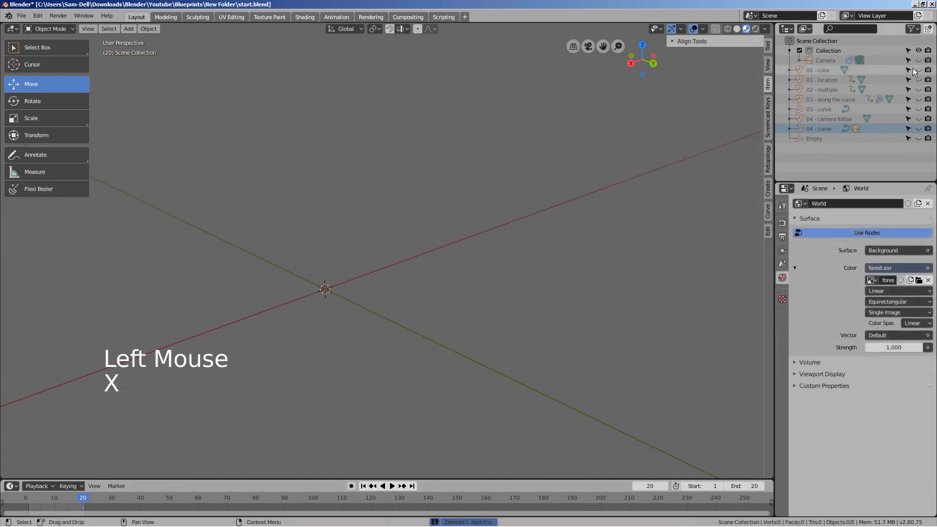
Unhide and select the 00 - color cube, and scrub through its base color animation from frame 0 to 19
{"action": "left_click", "coordinate": [918, 70]}
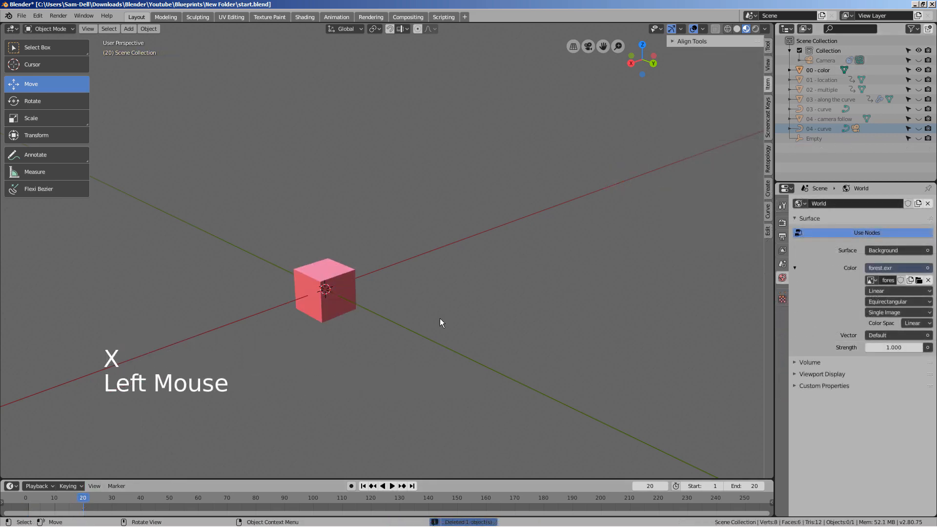
{"action": "left_click", "coordinate": [332, 283]}
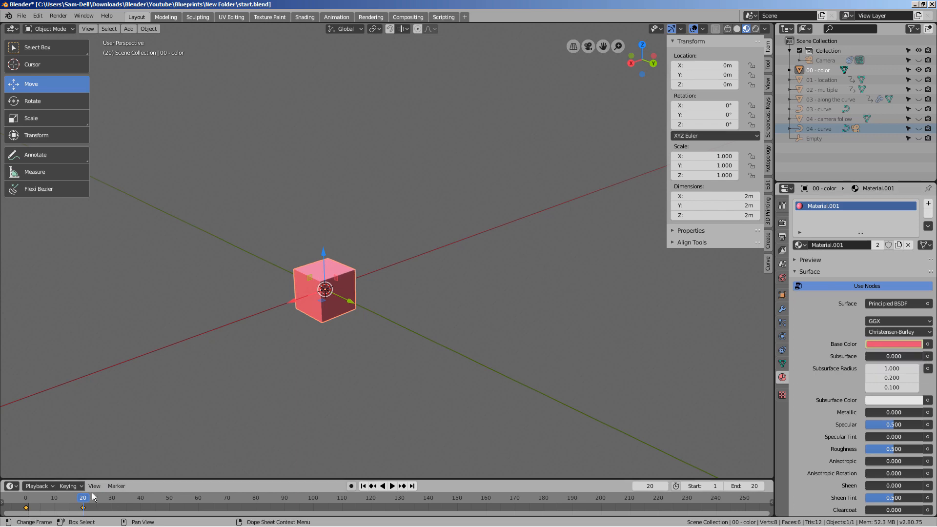
{"action": "left_click", "coordinate": [363, 487]}
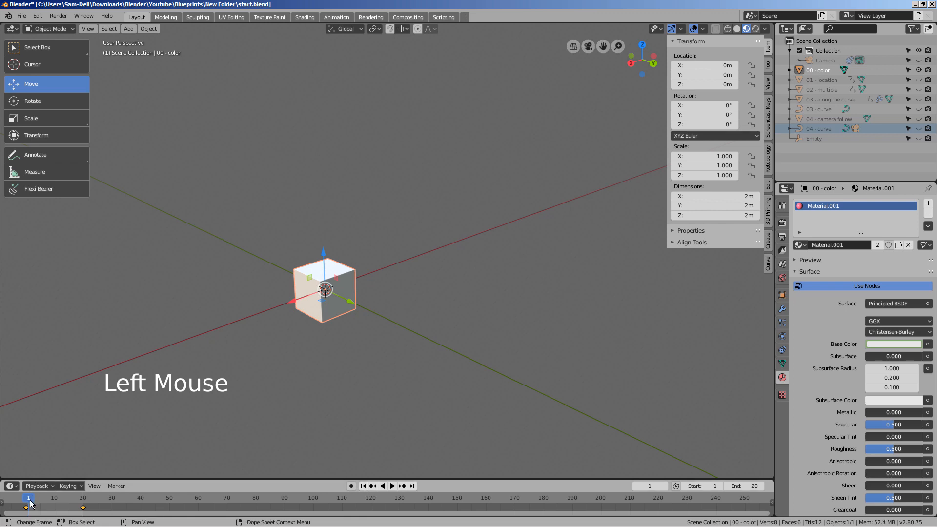
{"action": "left_click_drag", "start_coordinate": [30, 504], "coordinate": [27, 511]}
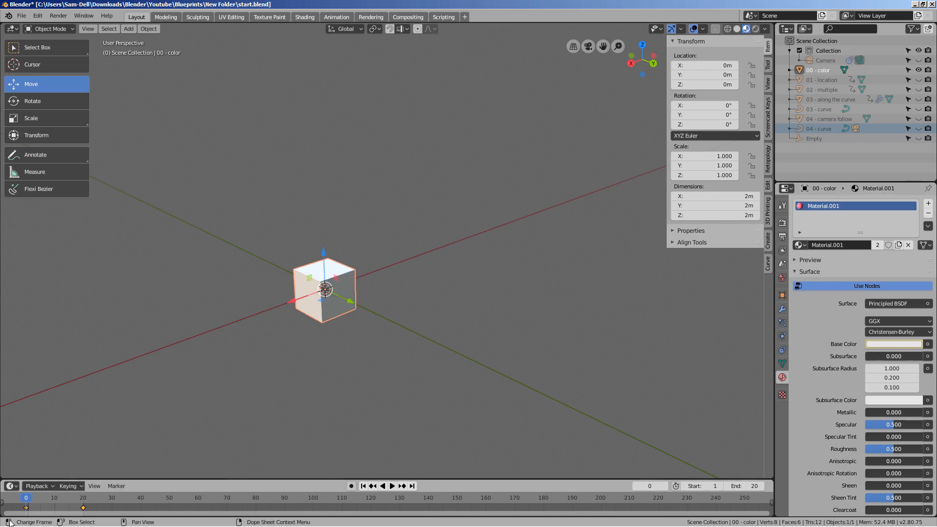
{"action": "left_click_drag", "start_coordinate": [21, 510], "coordinate": [81, 502]}
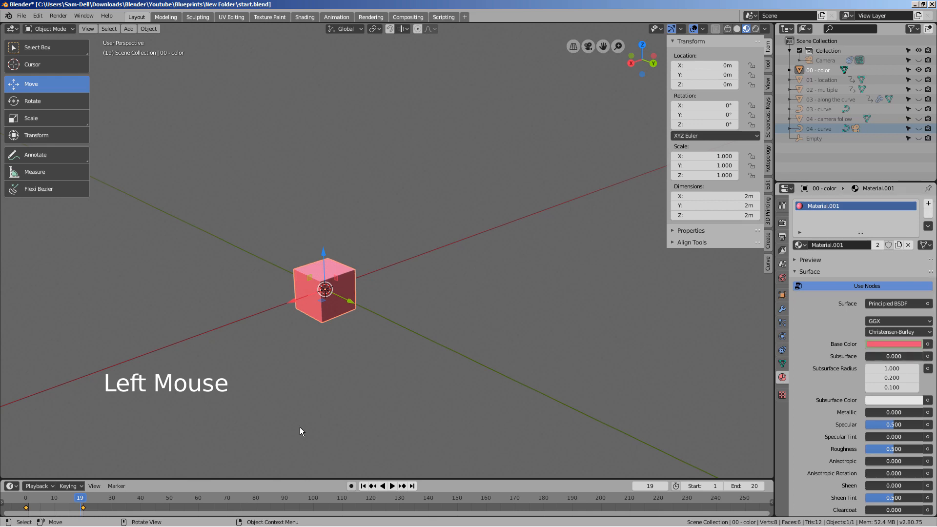
{"action": "left_click", "coordinate": [26, 508]}
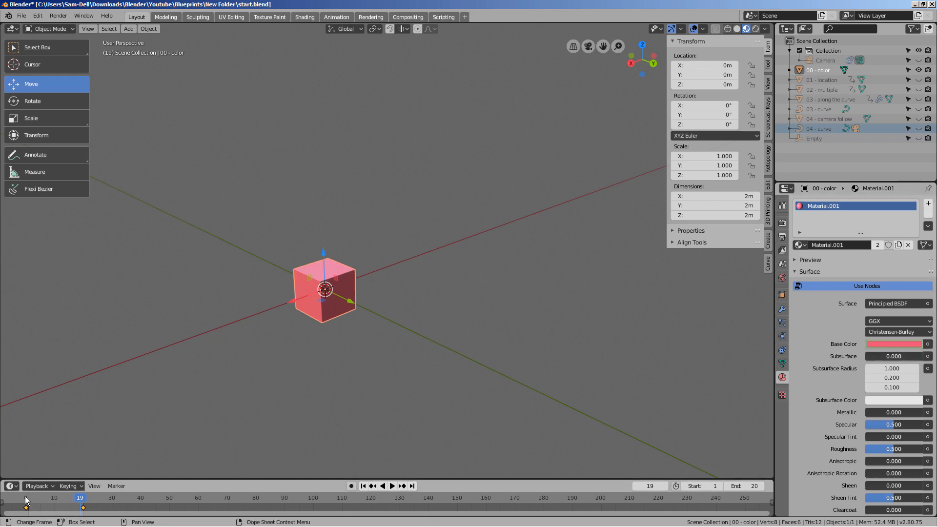
Play the cube's color animation, stop it, and return to frame 1
{"action": "left_click", "coordinate": [392, 486]}
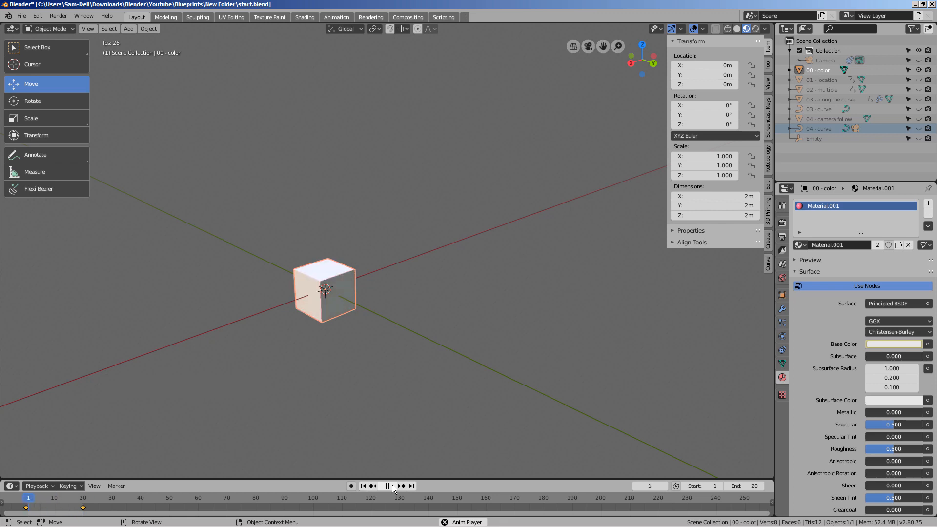
{"action": "left_click", "coordinate": [393, 486]}
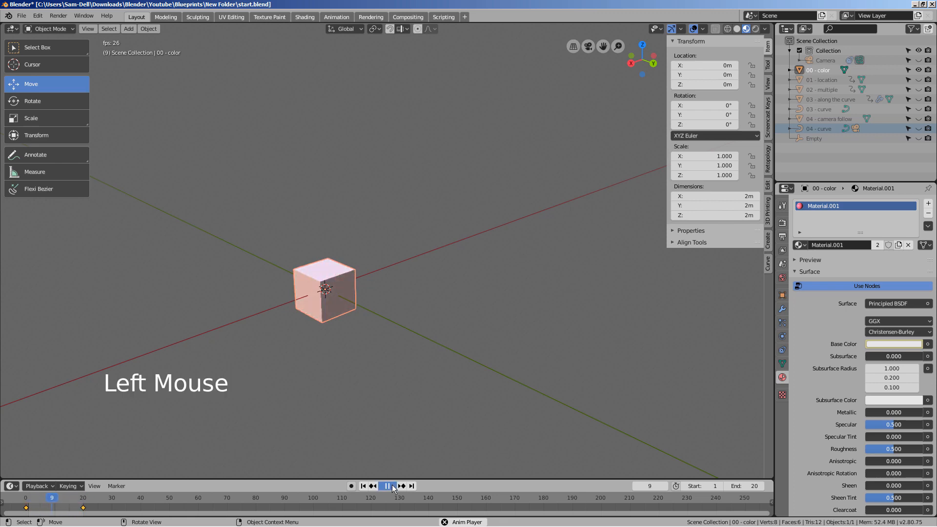
{"action": "left_click", "coordinate": [367, 487]}
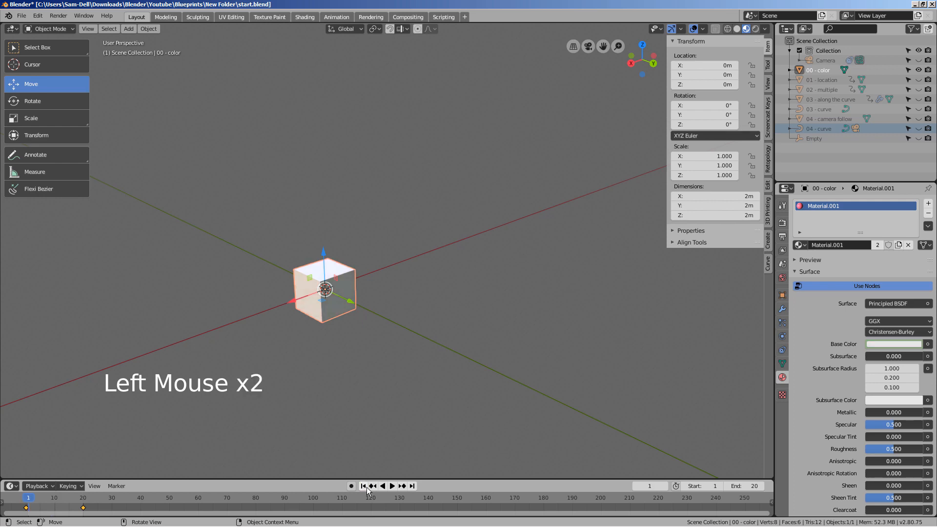
Add a new UV Sphere at the origin alongside the color-animated cube
{"action": "left_click", "coordinate": [378, 324]}
{"action": "key", "text": "shift+a"}
{"action": "mouse_move", "coordinate": [378, 324]}
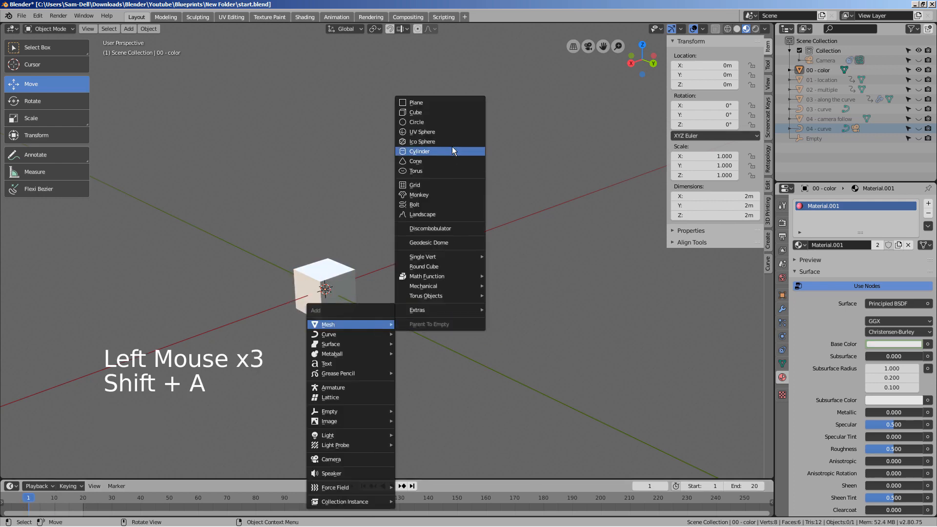
{"action": "left_click", "coordinate": [448, 131]}
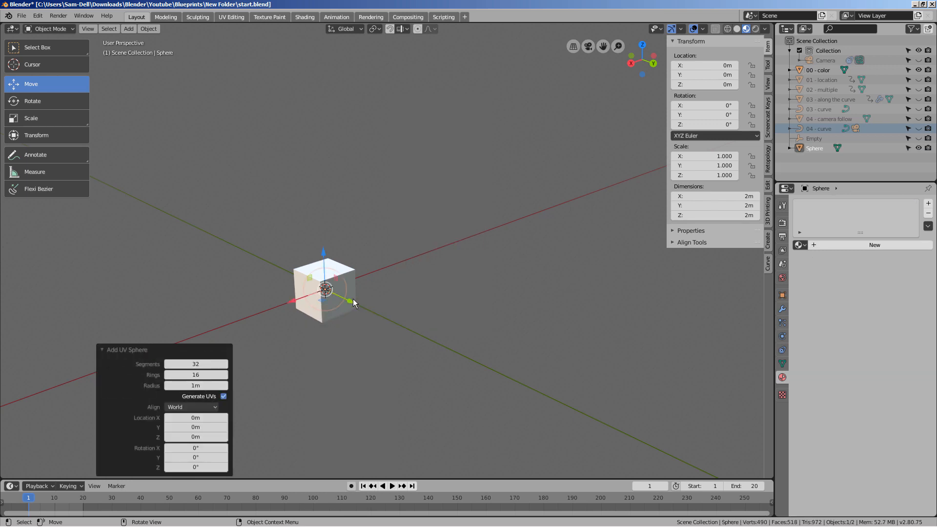
Move the sphere about 5 m along the Y axis, away from the cube, and shade it smooth
{"action": "left_click_drag", "start_coordinate": [353, 299], "coordinate": [433, 338]}
{"action": "right_click", "coordinate": [411, 320]}
{"action": "left_click", "coordinate": [411, 320]}
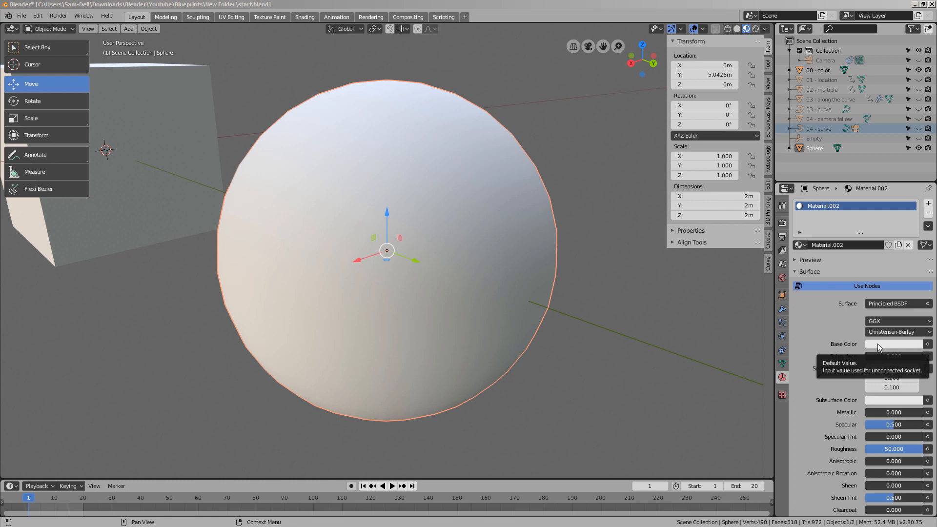
On a new material for the sphere, keyframe the white base color at frame 1 and a blue base color at frame 20
{"action": "left_click", "coordinate": [36, 502]}
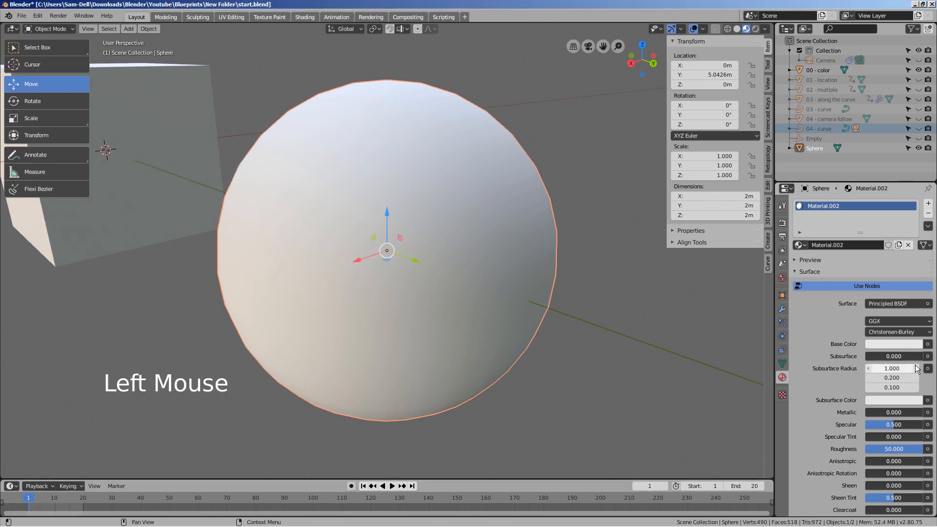
{"action": "key", "text": "i"}
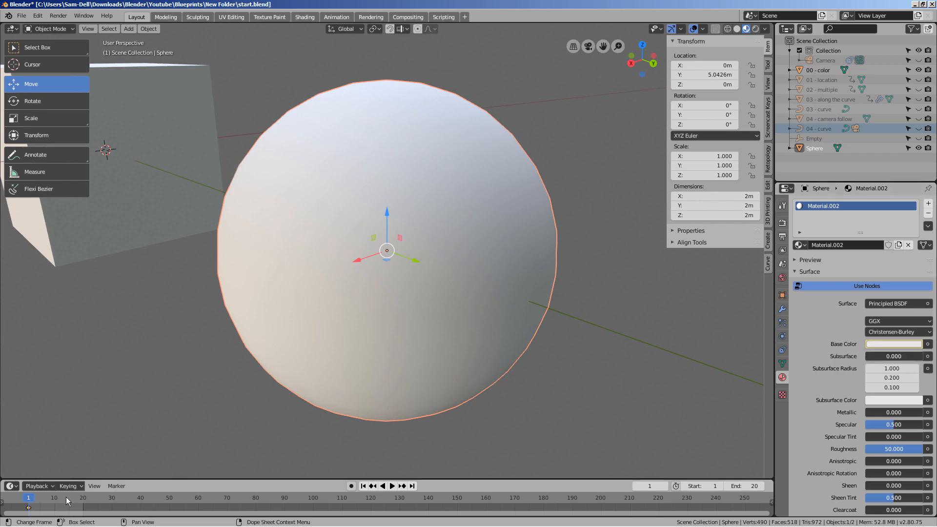
{"action": "left_click", "coordinate": [83, 499]}
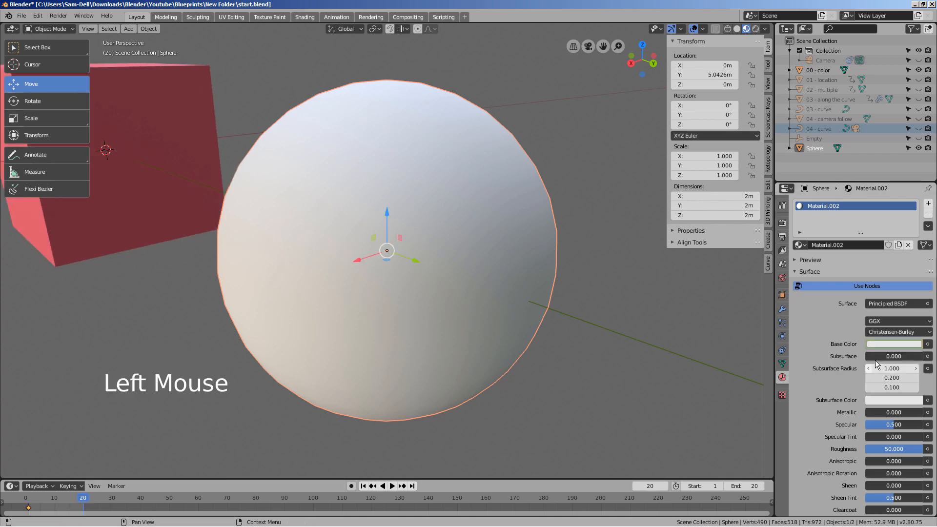
{"action": "left_click", "coordinate": [891, 344]}
{"action": "left_click", "coordinate": [900, 225]}
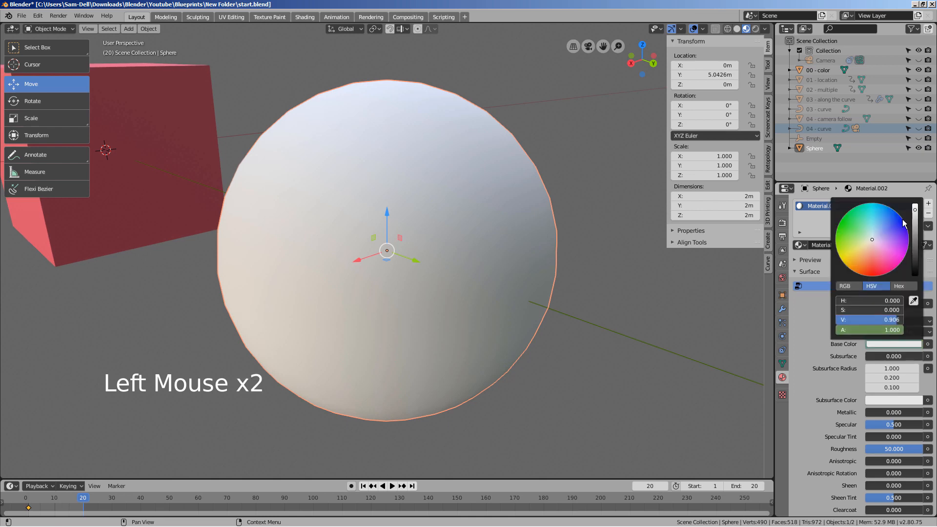
{"action": "key", "text": "i"}
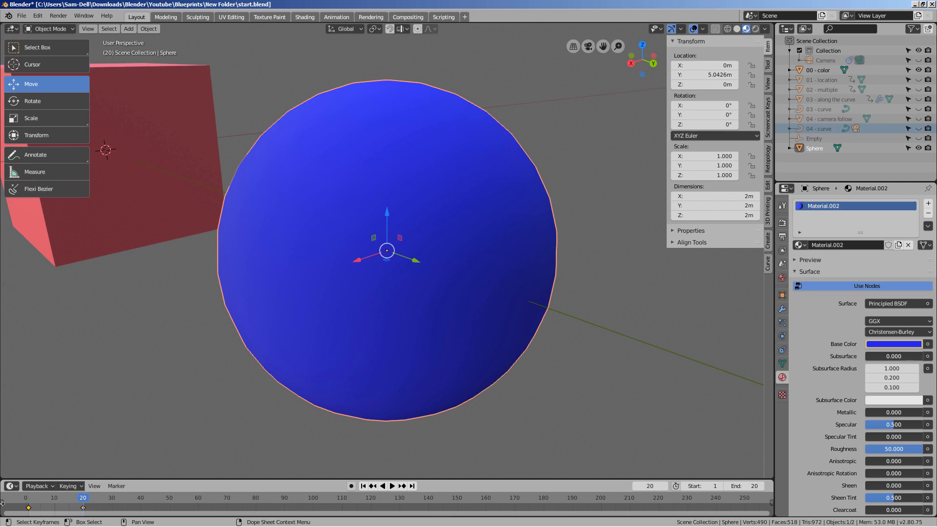
Play the sphere's white-to-blue color animation, stop it, and return to frame 1
{"action": "left_click", "coordinate": [393, 487]}
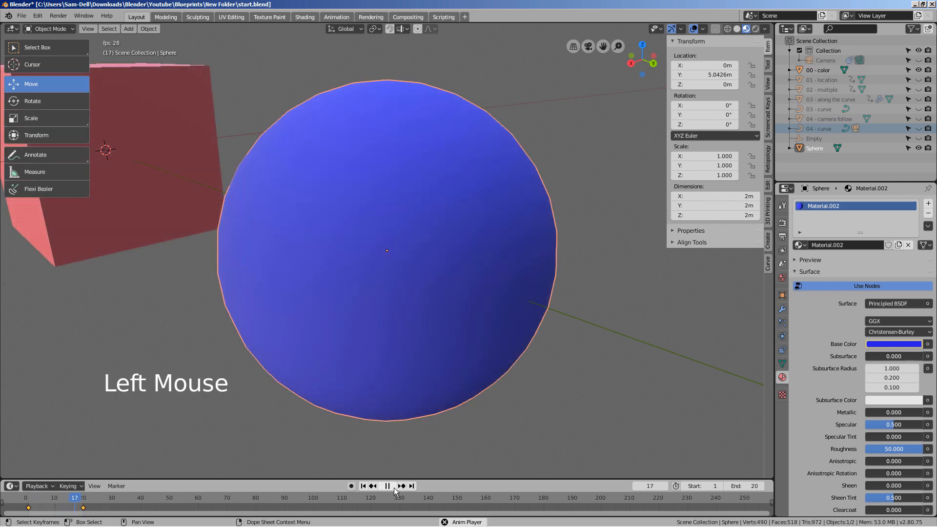
{"action": "left_click", "coordinate": [387, 486]}
{"action": "left_click", "coordinate": [363, 486]}
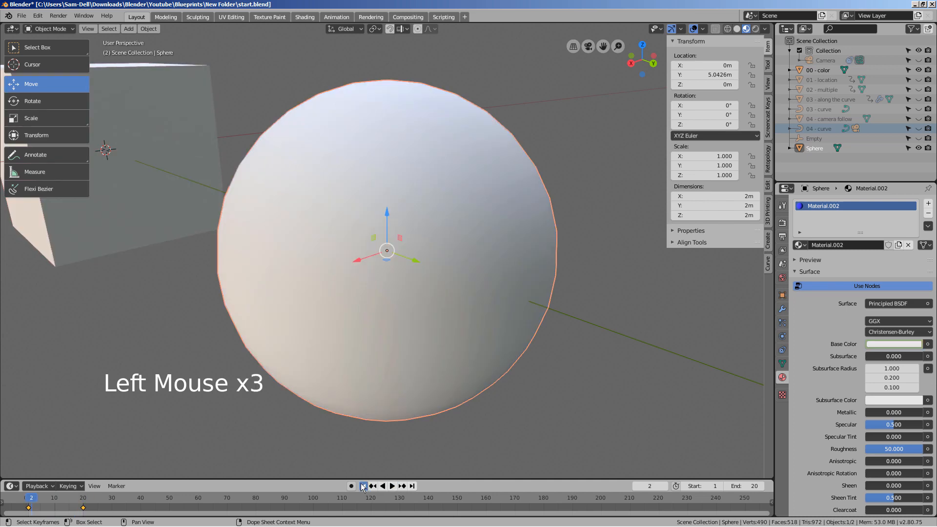
Delete the color-animated sphere from the scene
{"action": "scroll", "coordinate": [327, 361], "scroll_direction": "down", "scroll_amount": 6}
{"action": "left_click", "coordinate": [368, 271]}
{"action": "key", "text": "x"}
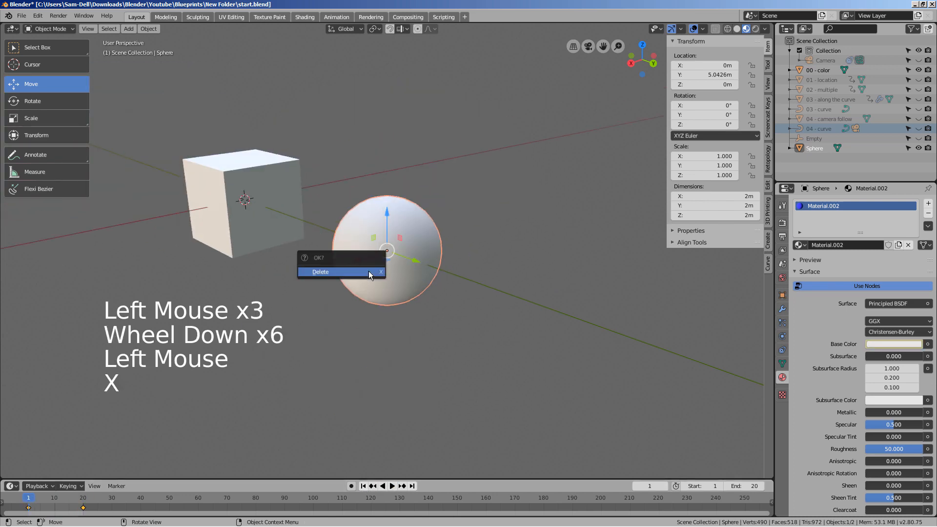
{"action": "left_click", "coordinate": [367, 269]}
Hide the 00 - color cube, and unhide and select the 01 - location cube
{"action": "left_click", "coordinate": [268, 220]}
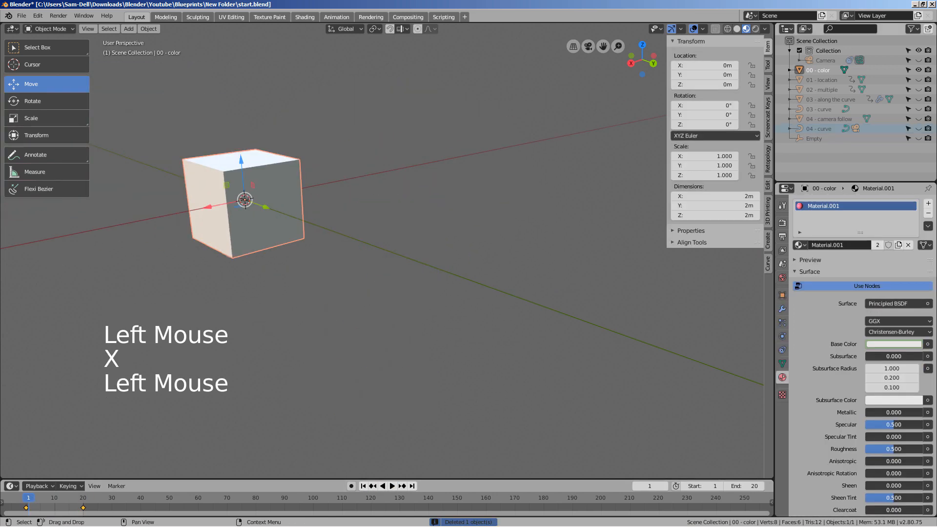
{"action": "left_click", "coordinate": [918, 70]}
{"action": "left_click", "coordinate": [824, 80]}
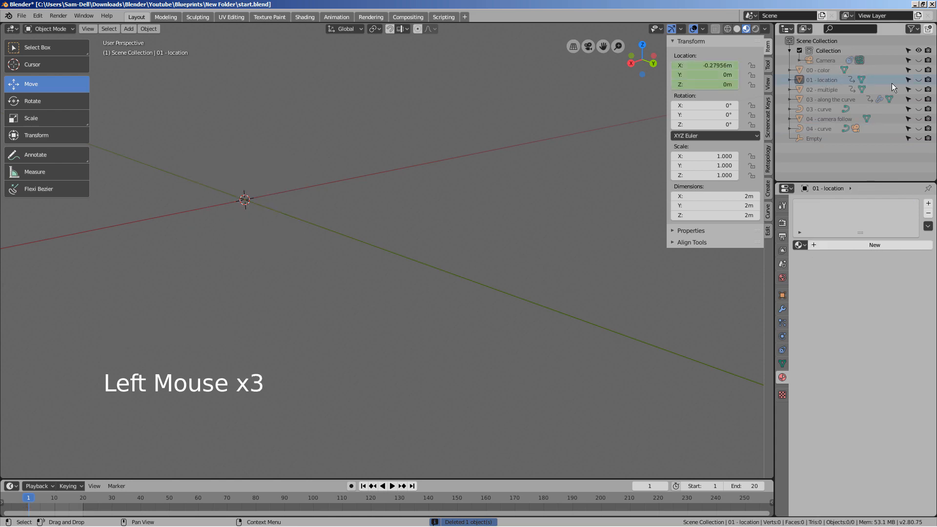
{"action": "left_click", "coordinate": [919, 79]}
{"action": "left_click", "coordinate": [450, 256]}
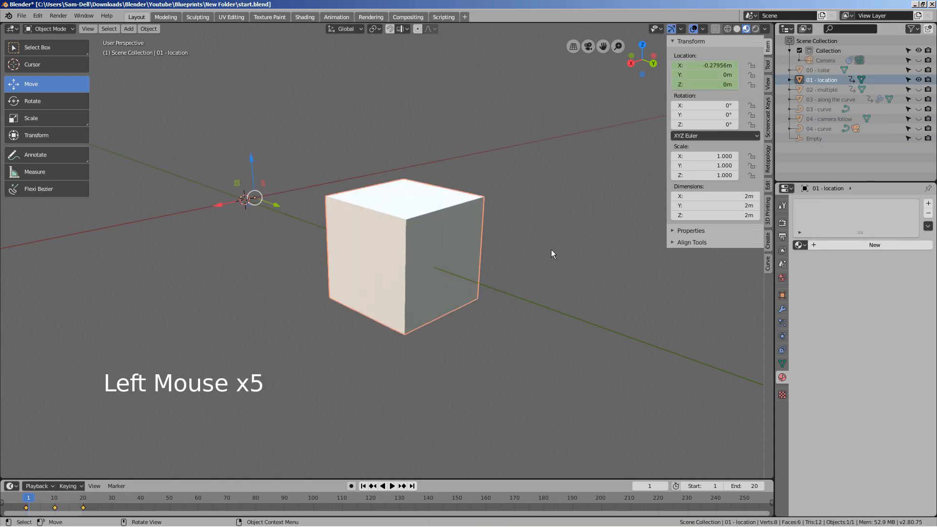
Play the 01 - location cube's movement, stop it, and scrub back to frame 0
{"action": "scroll", "coordinate": [583, 252], "scroll_direction": "down", "scroll_amount": 4}
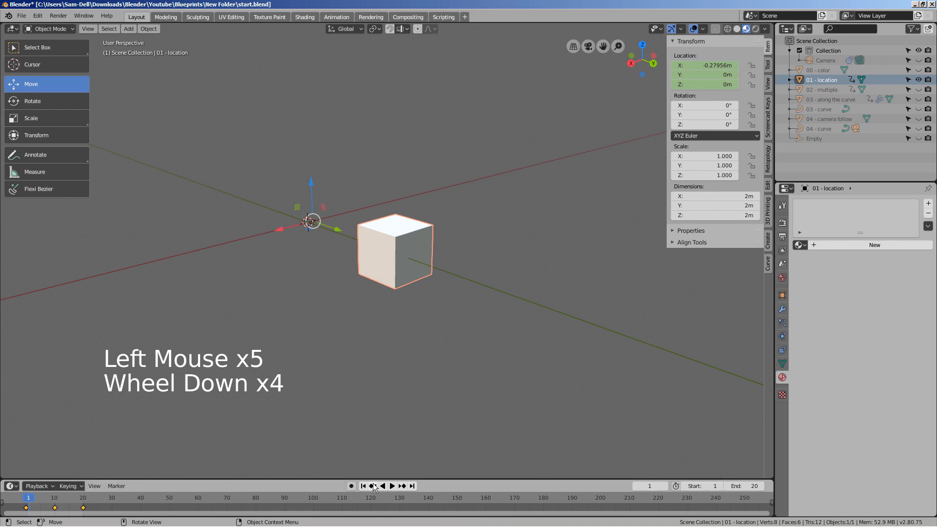
{"action": "left_click", "coordinate": [393, 486]}
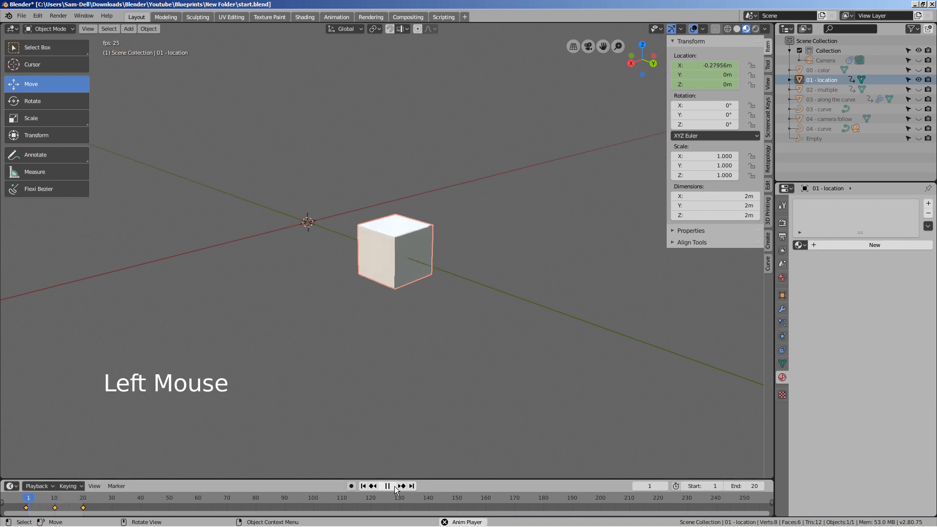
{"action": "left_click", "coordinate": [393, 487]}
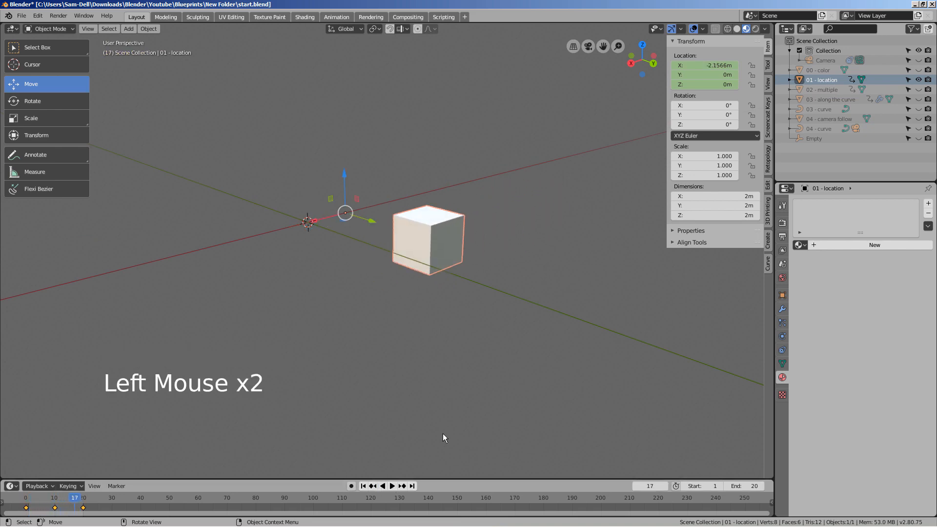
{"action": "left_click_drag", "start_coordinate": [75, 500], "coordinate": [25, 501]}
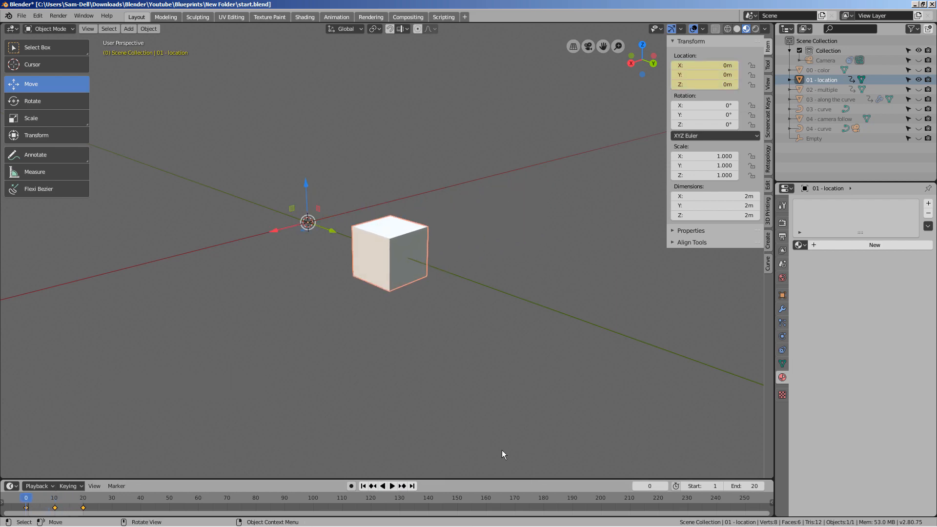
Add a UV Sphere and move it about 8.72 m along the Y axis, beside the 01 - location cube
{"action": "left_click", "coordinate": [493, 307]}
{"action": "key", "text": "shift+a"}
{"action": "mouse_move", "coordinate": [493, 307]}
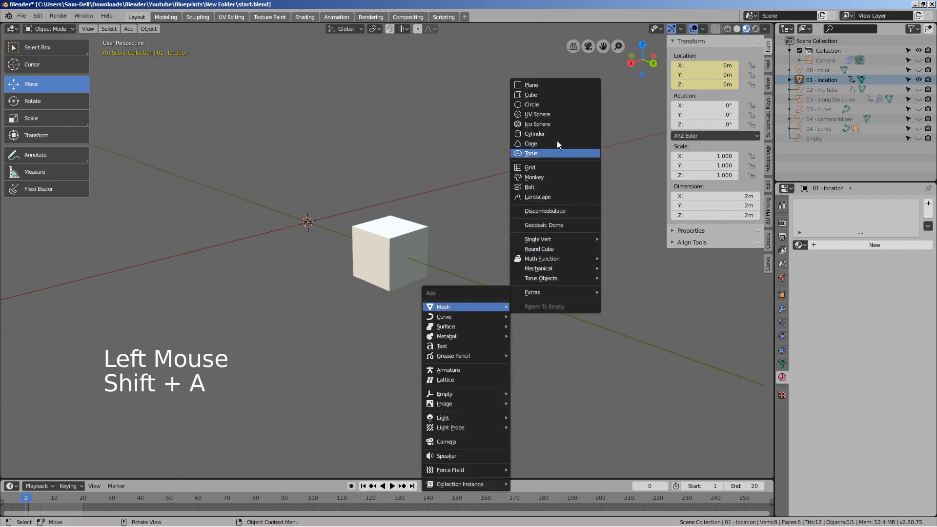
{"action": "left_click", "coordinate": [555, 117]}
{"action": "left_click_drag", "start_coordinate": [331, 232], "coordinate": [481, 310]}
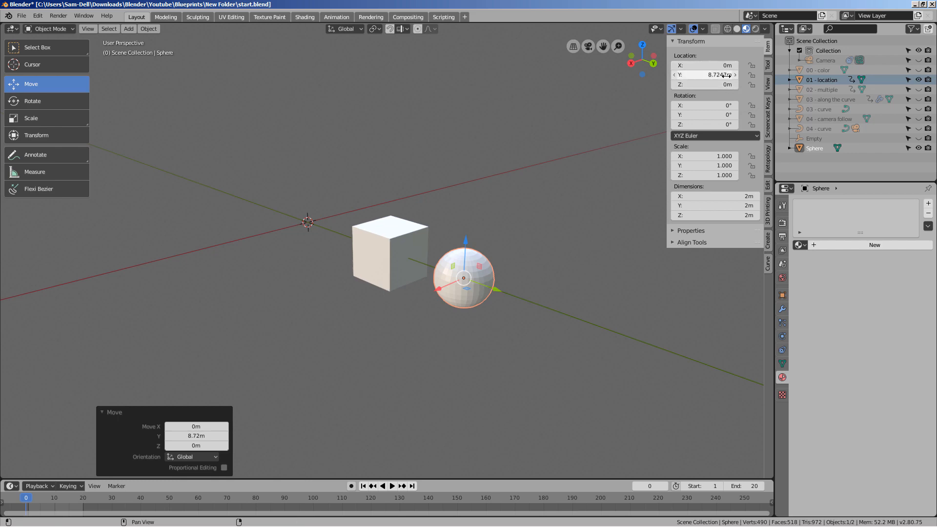
Keyframe the sphere's location at frame 0 and again at frame 20
{"action": "key", "text": "i"}
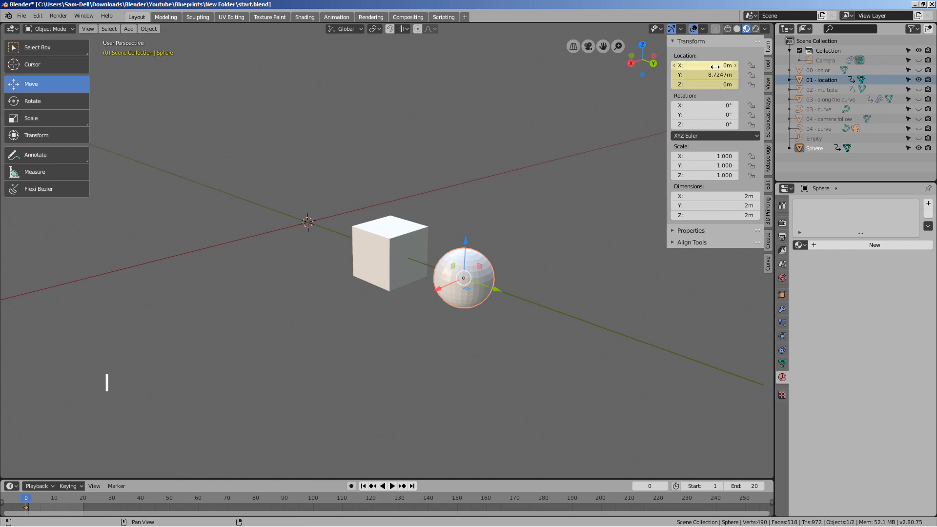
{"action": "left_click", "coordinate": [84, 501]}
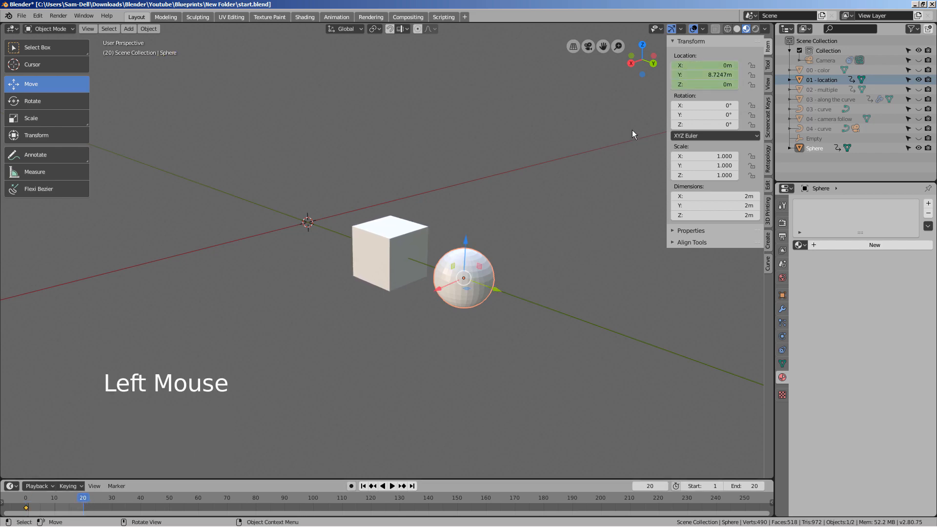
{"action": "key", "text": "i"}
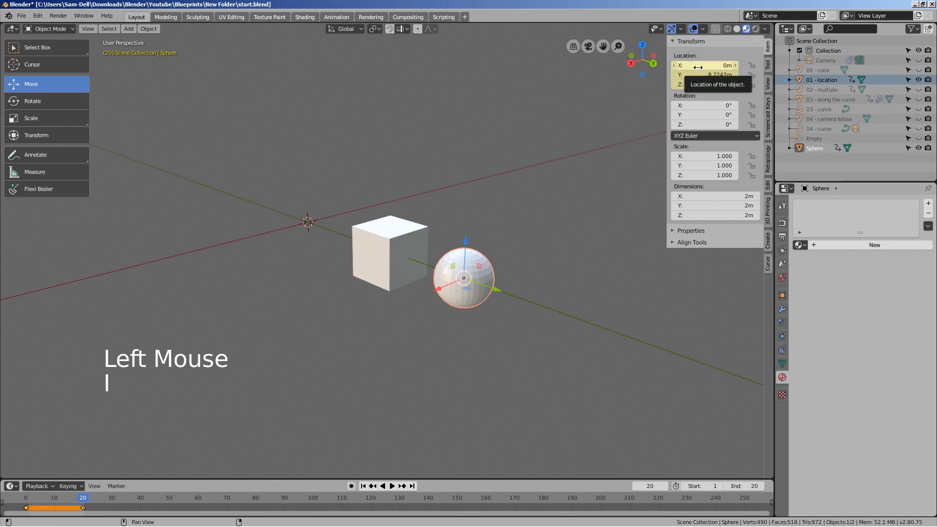
At frame 10, move the sphere about 7.02 m along the X axis and keyframe its location
{"action": "left_click", "coordinate": [54, 501]}
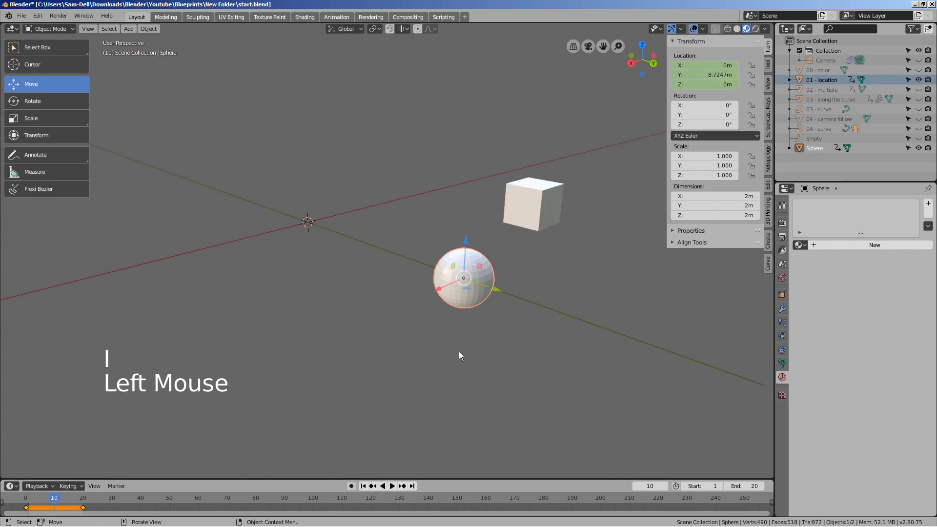
{"action": "left_click_drag", "start_coordinate": [443, 291], "coordinate": [267, 368]}
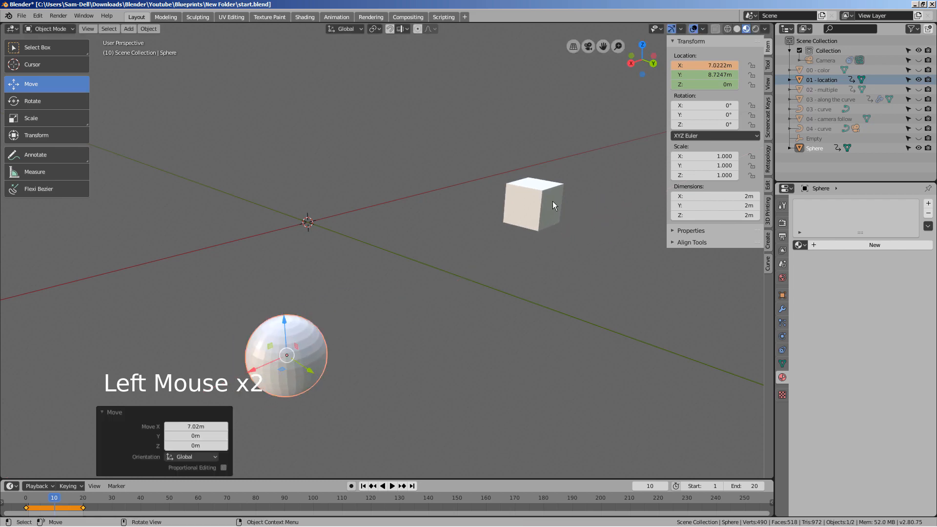
{"action": "key", "text": "i"}
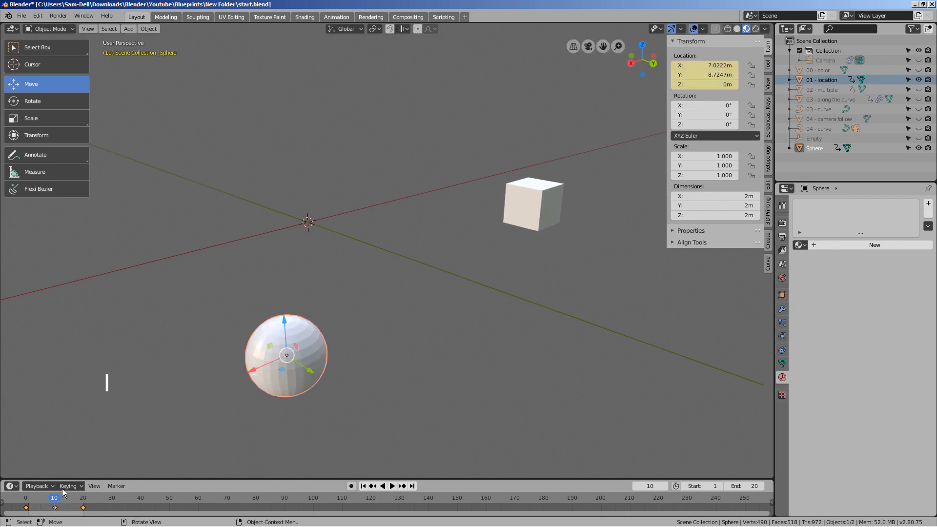
Scrub back to frame 0, play the sphere's location animation, stop it, and return to frame 1
{"action": "left_click_drag", "start_coordinate": [54, 501], "coordinate": [12, 508]}
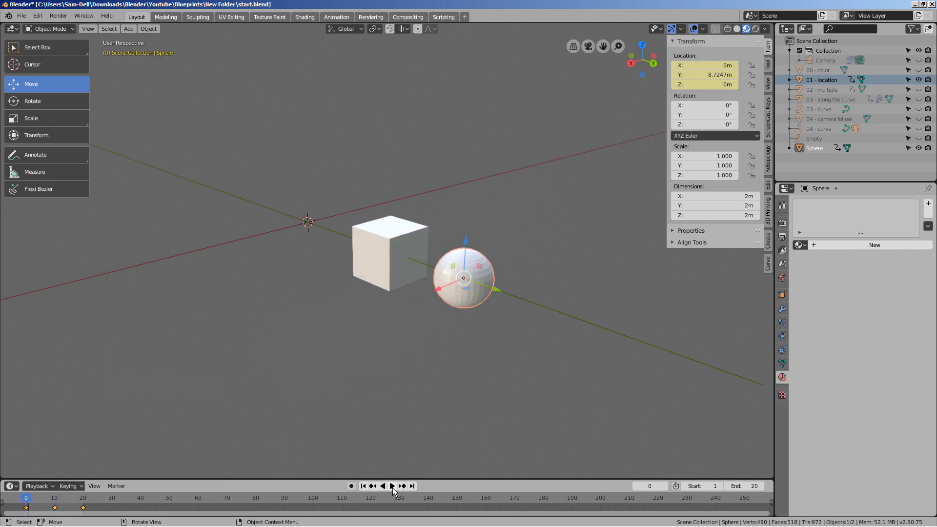
{"action": "left_click", "coordinate": [391, 487]}
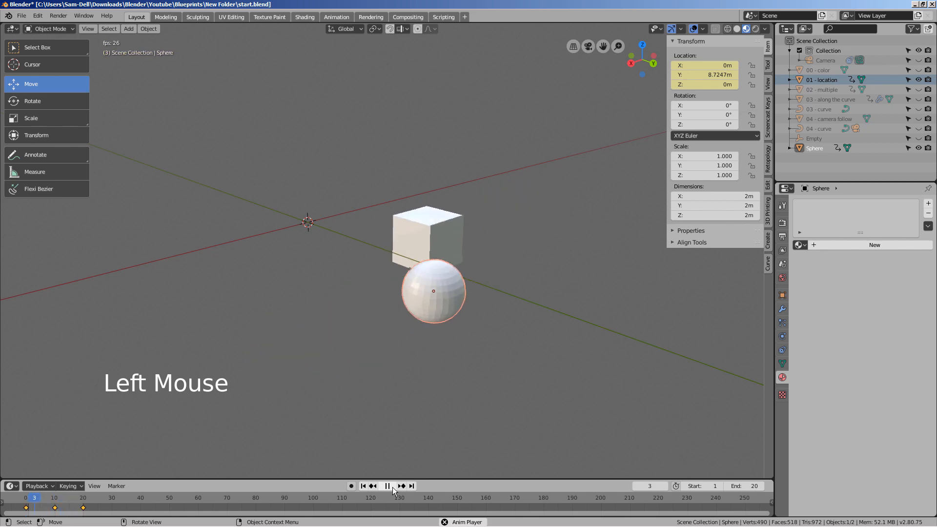
{"action": "left_click", "coordinate": [388, 486]}
{"action": "left_click", "coordinate": [363, 486]}
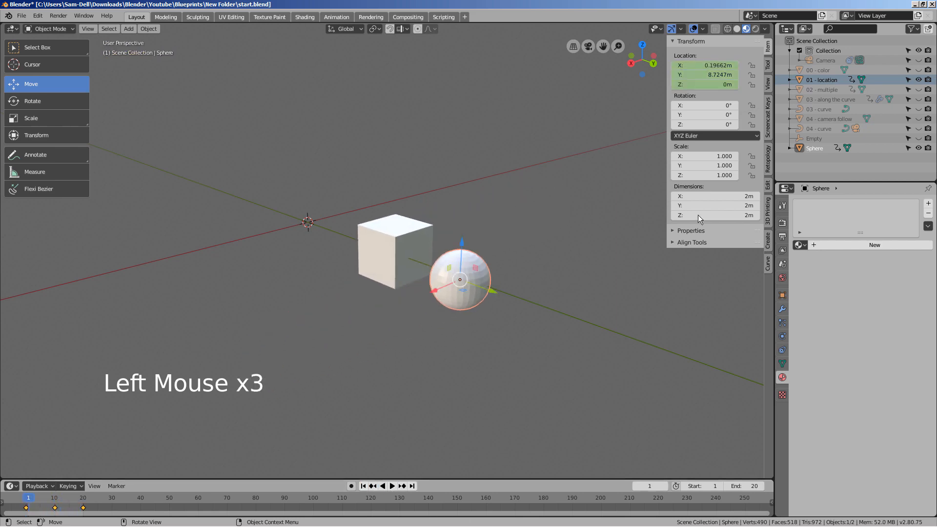
Show the 02 - multiple cube in place of the 01 - location cube, and delete the sphere
{"action": "left_click", "coordinate": [919, 80]}
{"action": "left_click", "coordinate": [919, 90]}
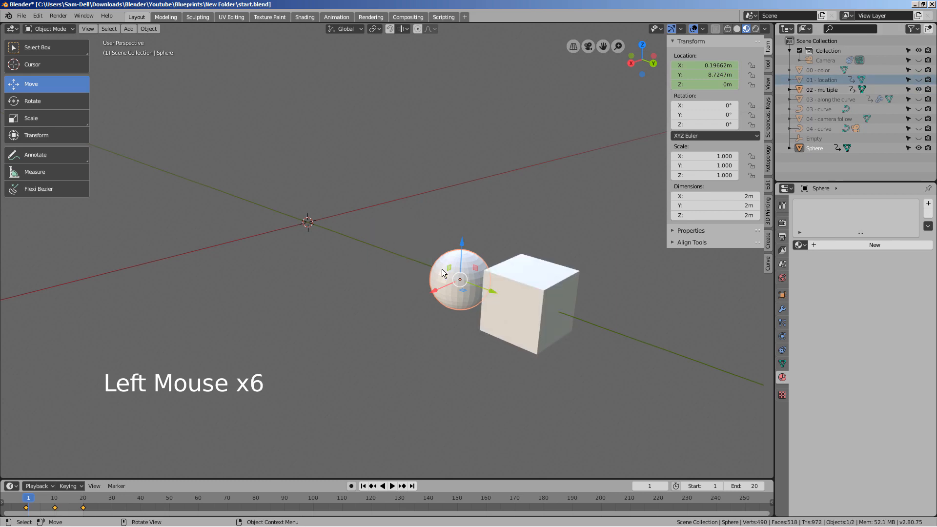
{"action": "key", "text": "x"}
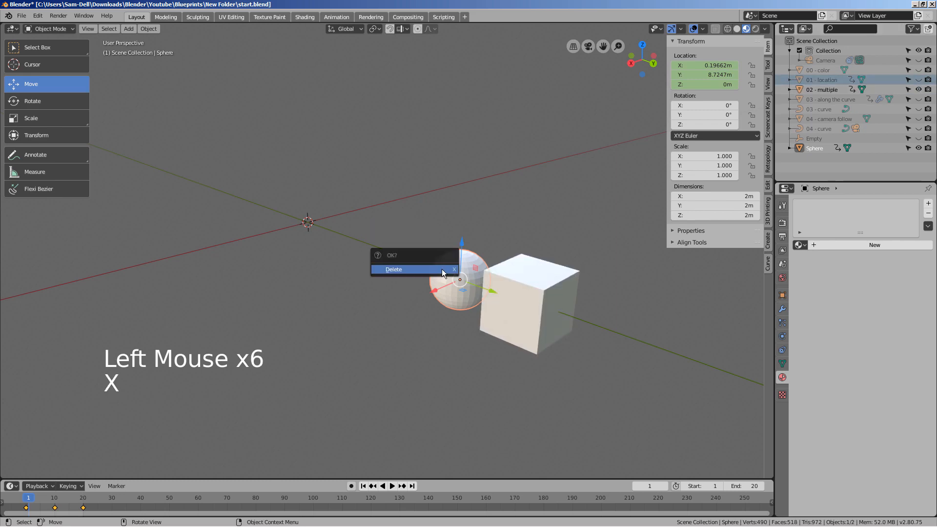
{"action": "left_click", "coordinate": [441, 269]}
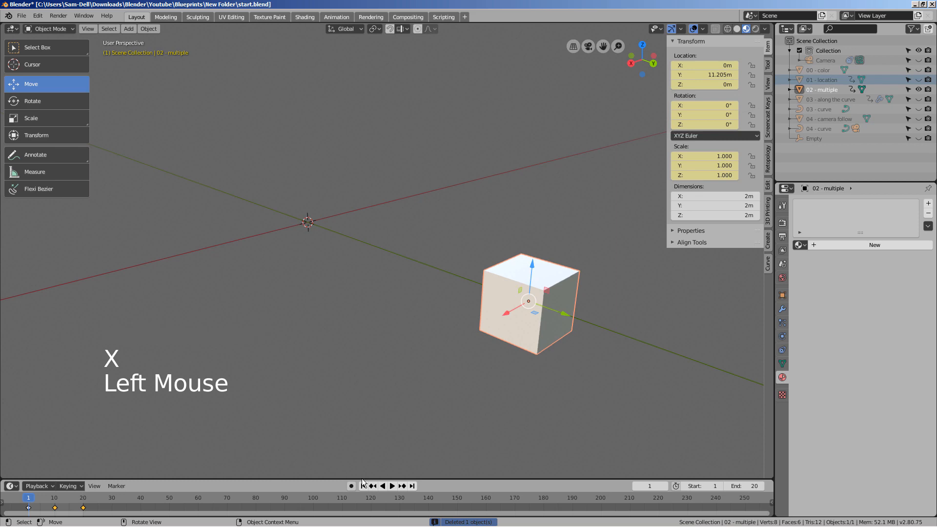
Play the 02 - multiple cube's combined location, rotation and scale animation, stop it, and return to frame 1
{"action": "left_click", "coordinate": [392, 486]}
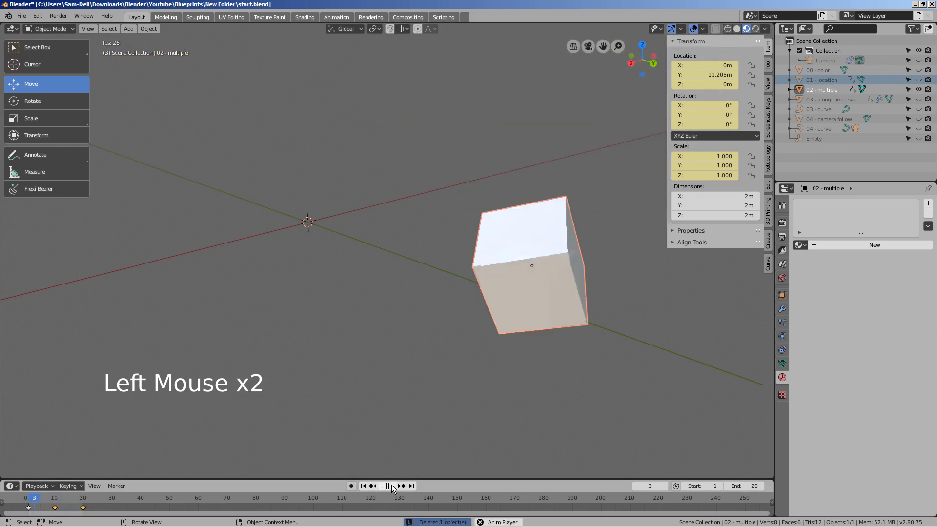
{"action": "left_click", "coordinate": [389, 486]}
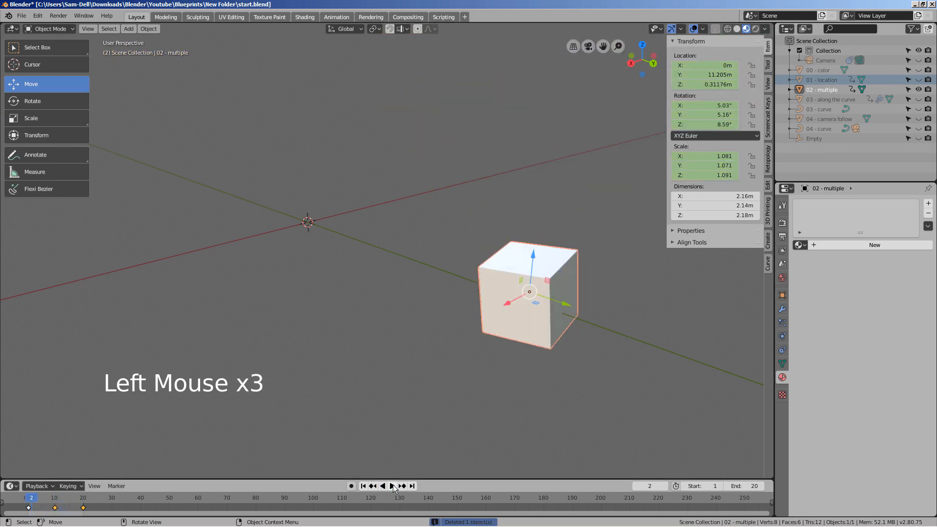
{"action": "left_click", "coordinate": [364, 487]}
Add a new cube and move it about 18.75 m along the Y axis, beyond the 02 - multiple cube
{"action": "scroll", "coordinate": [561, 398], "scroll_direction": "down", "scroll_amount": 3}
{"action": "middle_click_drag", "start_coordinate": [578, 377], "coordinate": [332, 373], "text": "shift"}
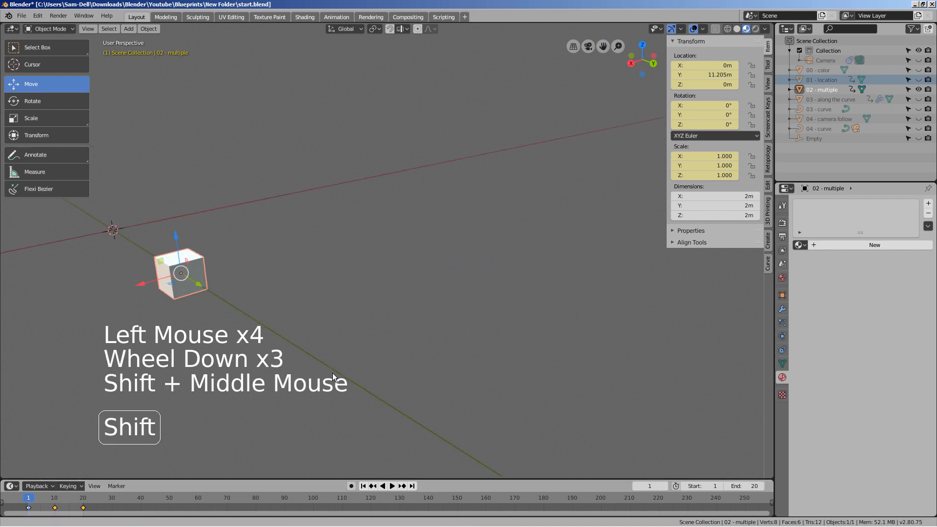
{"action": "left_click", "coordinate": [316, 336]}
{"action": "key", "text": "shift+a"}
{"action": "mouse_move", "coordinate": [316, 332]}
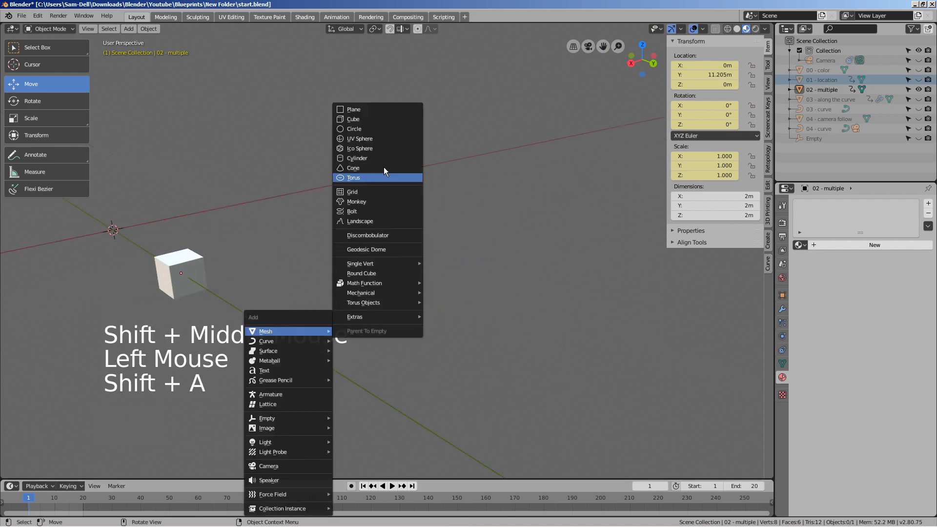
{"action": "left_click", "coordinate": [387, 119]}
{"action": "left_click_drag", "start_coordinate": [133, 241], "coordinate": [315, 327]}
{"action": "middle_click_drag", "start_coordinate": [316, 327], "coordinate": [518, 279], "text": "shift"}
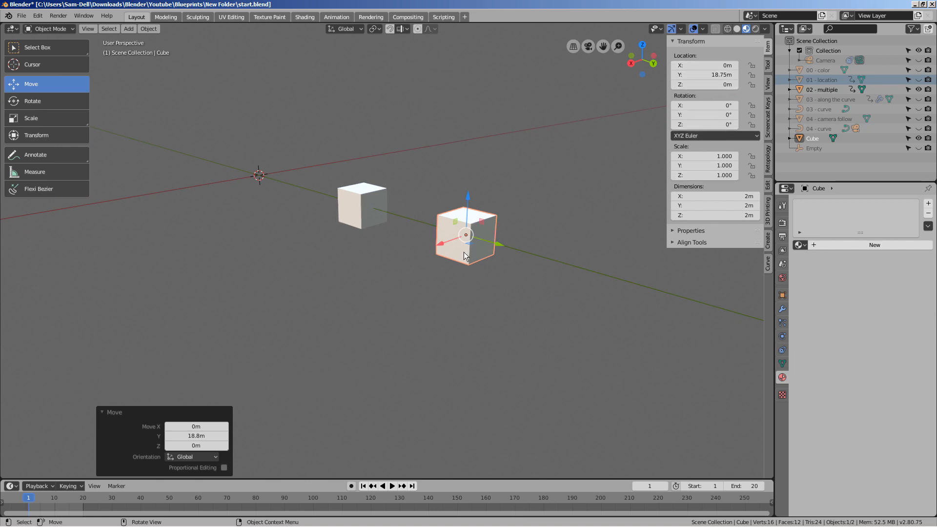
Insert LocRotScale keyframes for the new cube at frame 1 and frame 20
{"action": "key", "text": "i"}
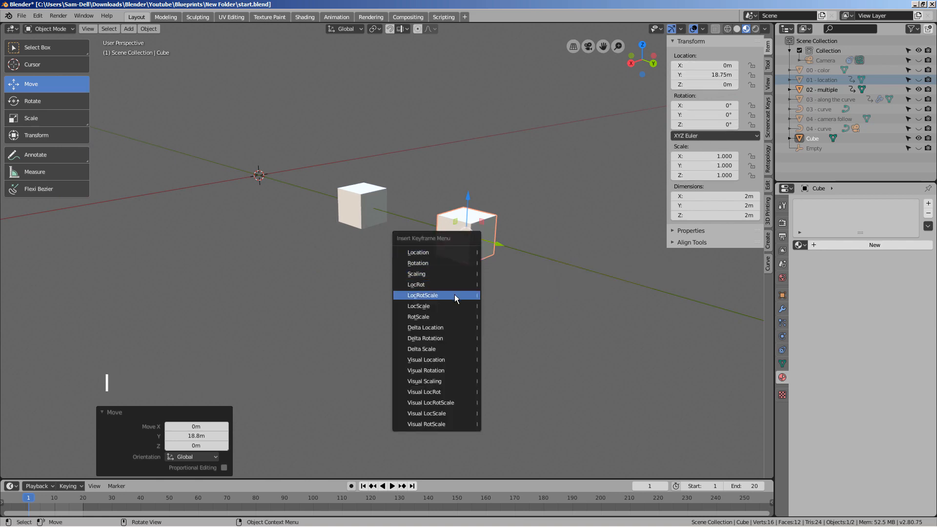
{"action": "left_click", "coordinate": [432, 296]}
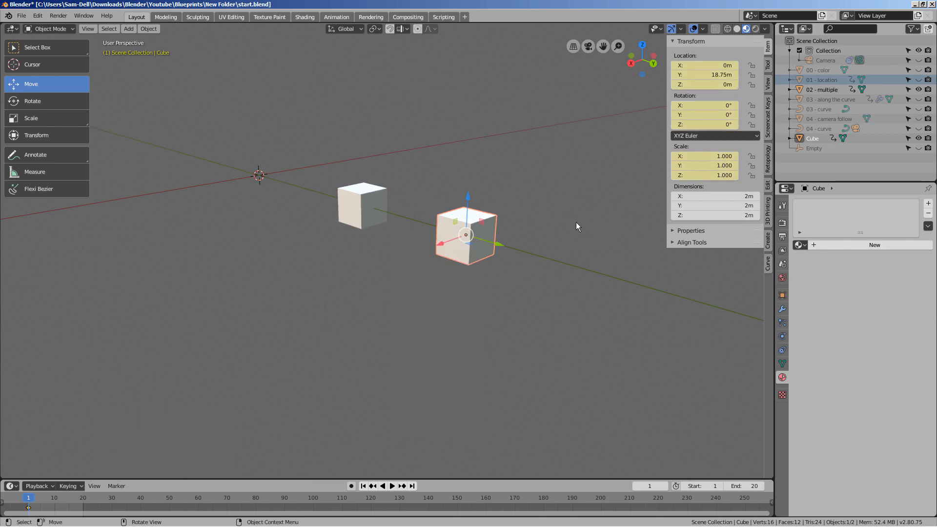
{"action": "left_click", "coordinate": [83, 500]}
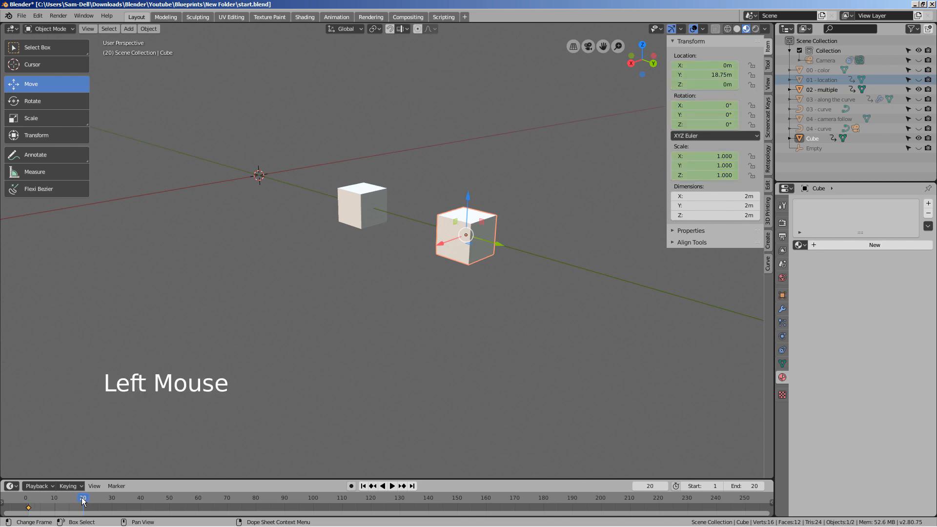
{"action": "key", "text": "i"}
{"action": "left_click", "coordinate": [329, 377]}
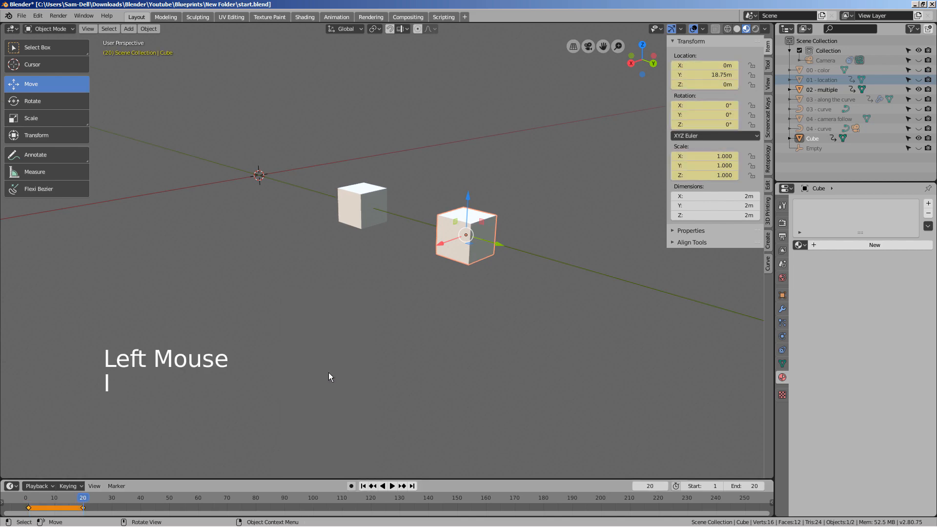
At frame 10, keyframe the cube with Z location -11.99 m, rotation 25.7°, 190°, 273° and scale 19.470, 5.650, 19.660
{"action": "left_click", "coordinate": [55, 499]}
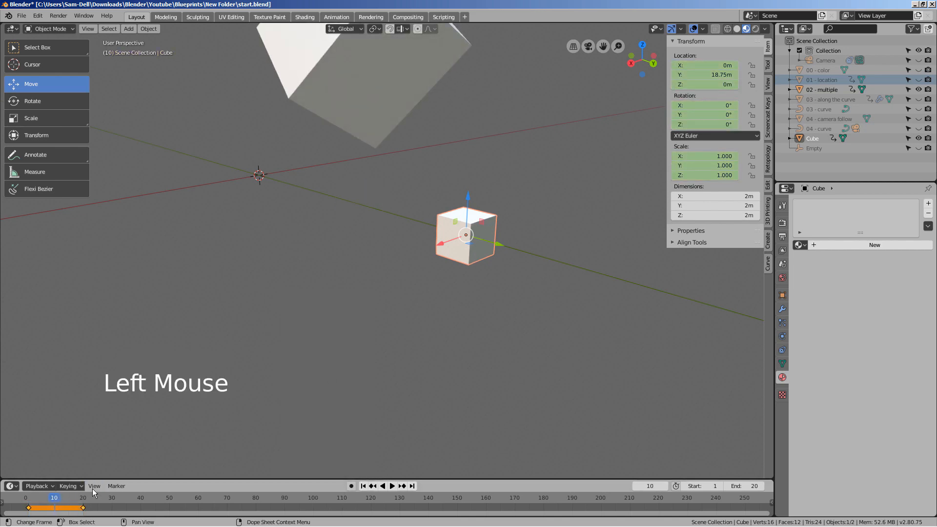
{"action": "left_click_drag", "start_coordinate": [705, 84], "coordinate": [659, 84]}
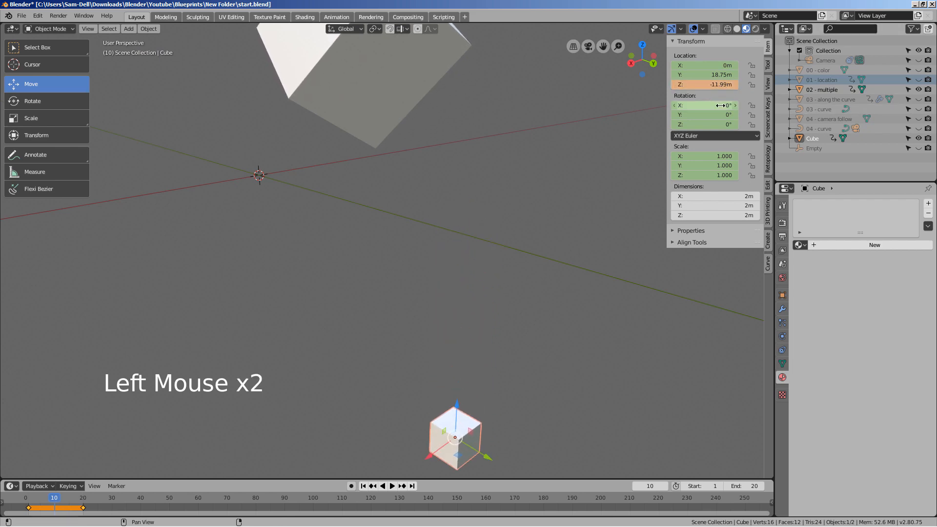
{"action": "mouse_move", "coordinate": [703, 108]}
{"action": "left_mouse_down"}
{"action": "mouse_move", "coordinate": [717, 107]}
{"action": "mouse_move", "coordinate": [700, 118]}
{"action": "mouse_move", "coordinate": [722, 123]}
{"action": "mouse_move", "coordinate": [703, 124]}
{"action": "left_mouse_up"}
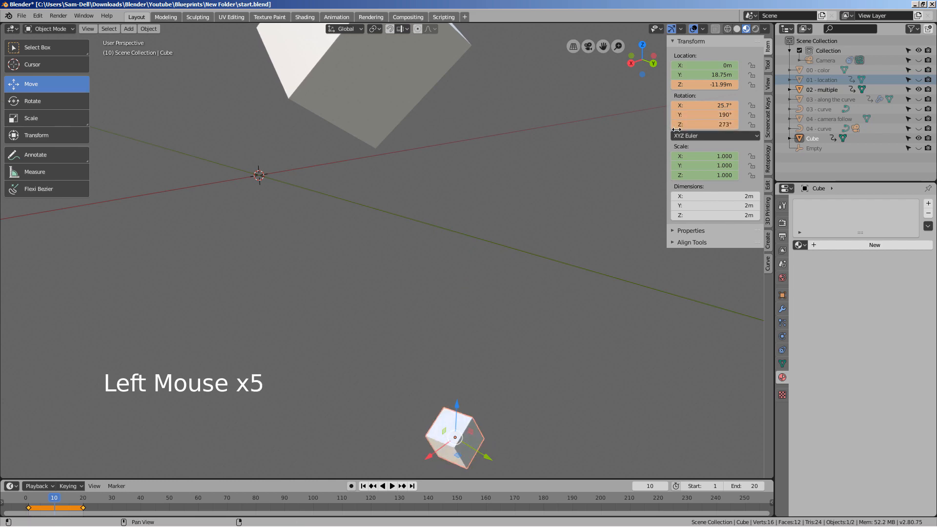
{"action": "left_click_drag", "start_coordinate": [680, 157], "coordinate": [732, 167]}
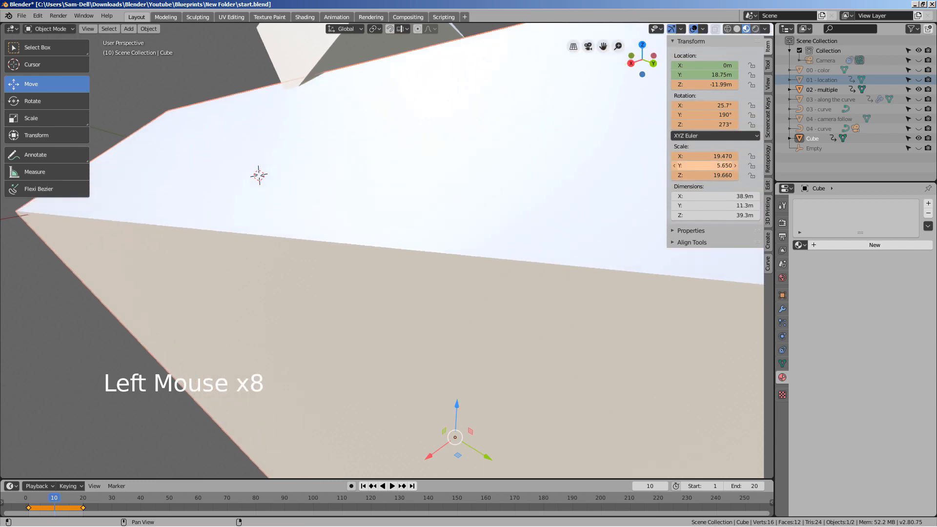
{"action": "key", "text": "i"}
{"action": "left_click", "coordinate": [157, 329]}
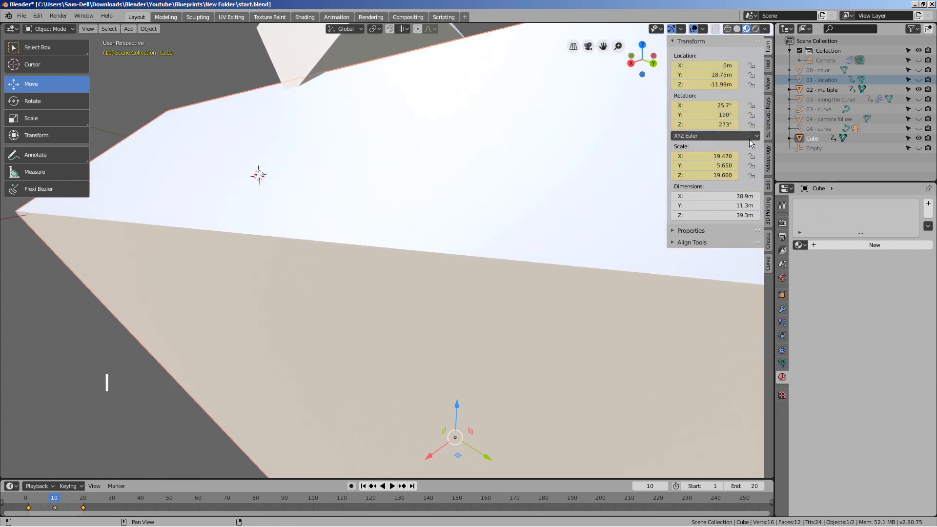
Play the new cube's combined transform animation from frame 1, view it from farther away, stop it, and return to frame 1
{"action": "left_click", "coordinate": [372, 486]}
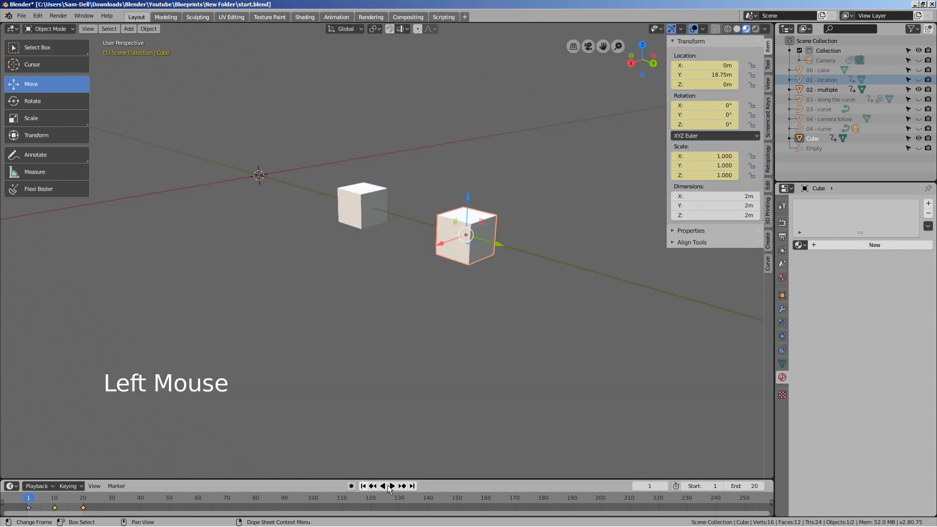
{"action": "left_click", "coordinate": [393, 486]}
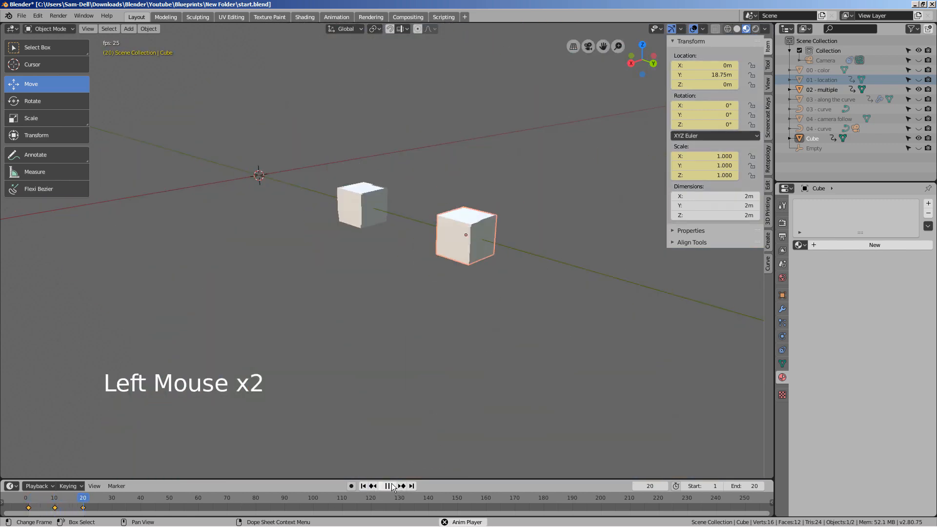
{"action": "scroll", "coordinate": [442, 374], "scroll_direction": "down", "scroll_amount": 5}
{"action": "scroll", "coordinate": [442, 371], "scroll_direction": "down", "scroll_amount": 8}
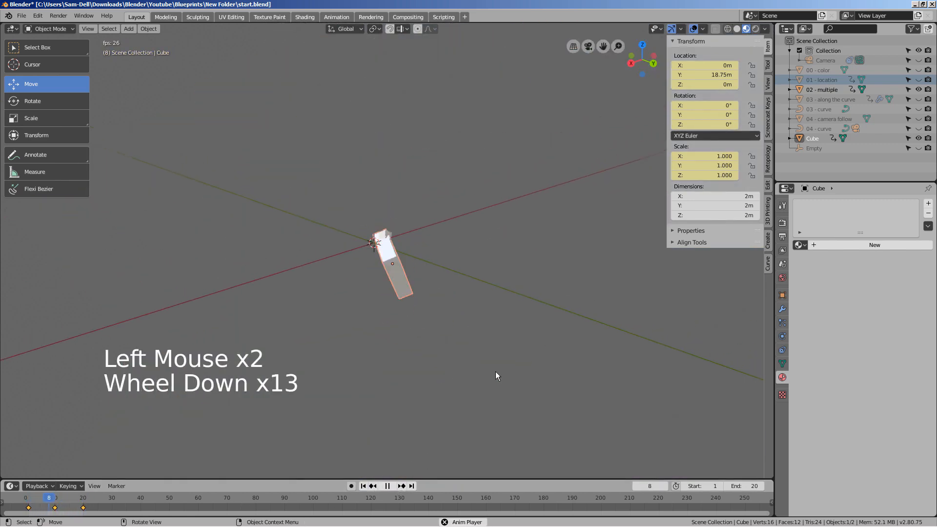
{"action": "middle_click_drag", "start_coordinate": [496, 371], "coordinate": [546, 304]}
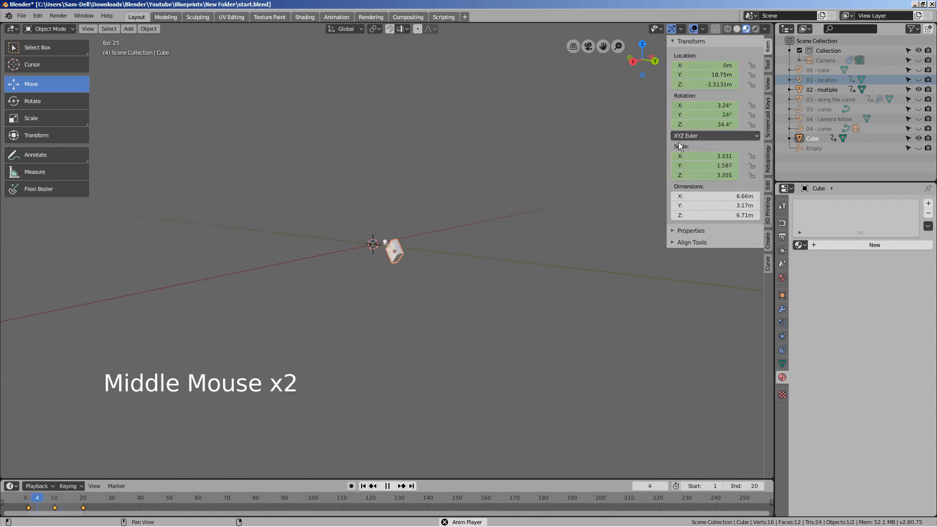
{"action": "left_click", "coordinate": [387, 485]}
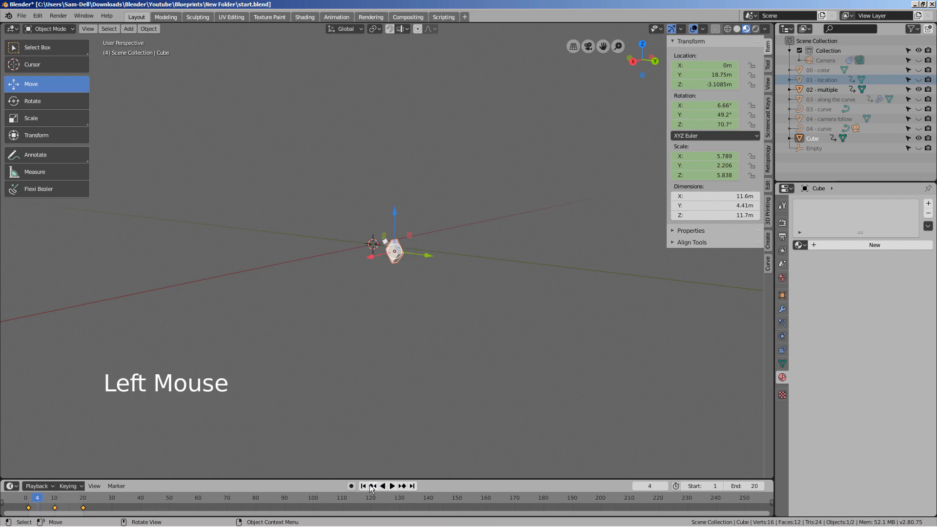
{"action": "left_click", "coordinate": [363, 486]}
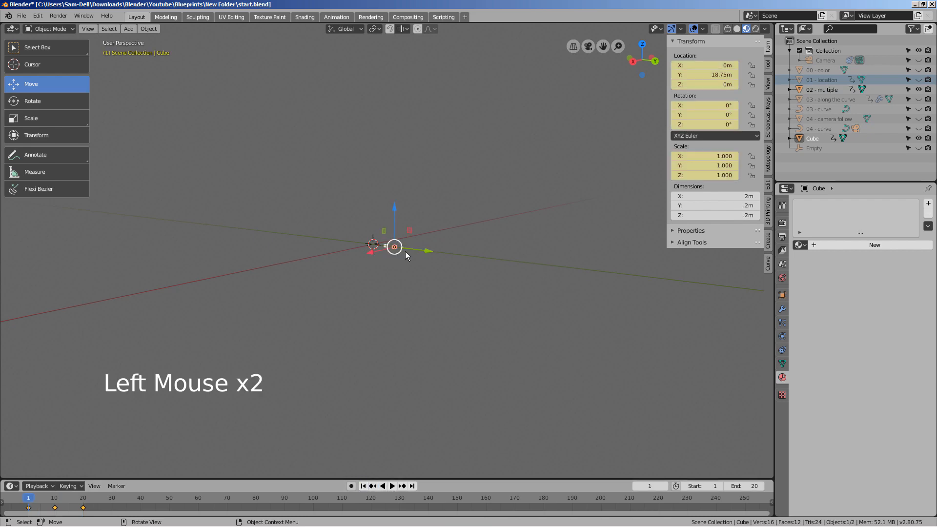
Delete the new animated cube beside the 02 - multiple cube
{"action": "key", "text": "KP_Decimal"}
{"action": "scroll", "coordinate": [410, 259], "scroll_direction": "down", "scroll_amount": 9}
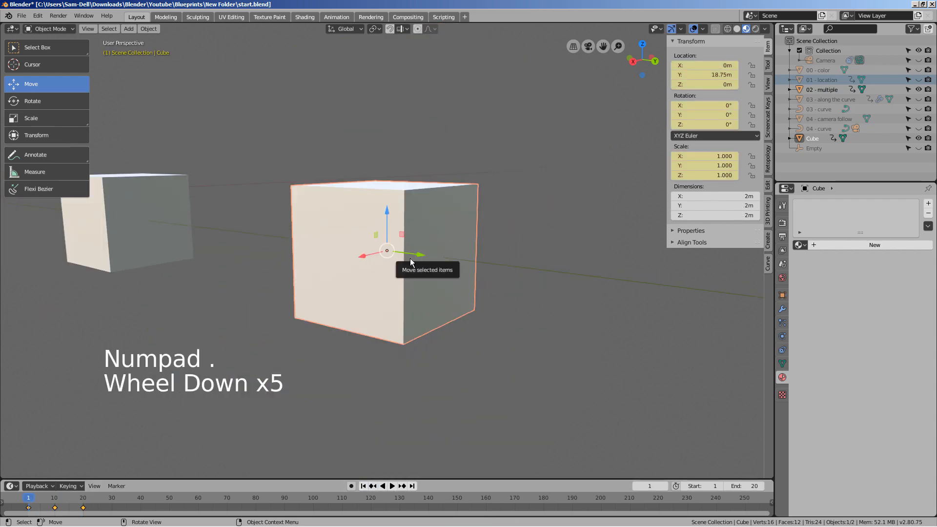
{"action": "key", "text": "x"}
{"action": "left_click", "coordinate": [407, 260]}
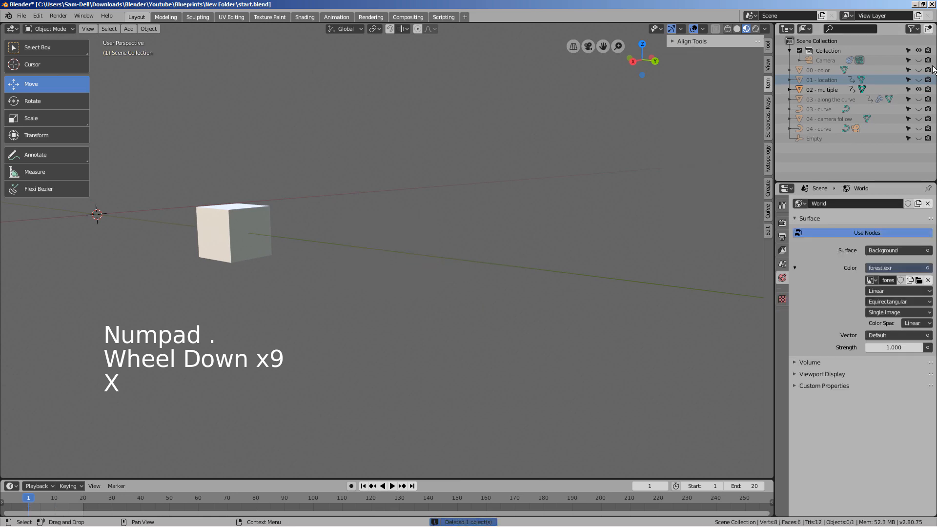
Hide the 02 - multiple cube and show the 03 - along the curve object in its place
{"action": "left_click", "coordinate": [918, 89]}
{"action": "left_click", "coordinate": [825, 99]}
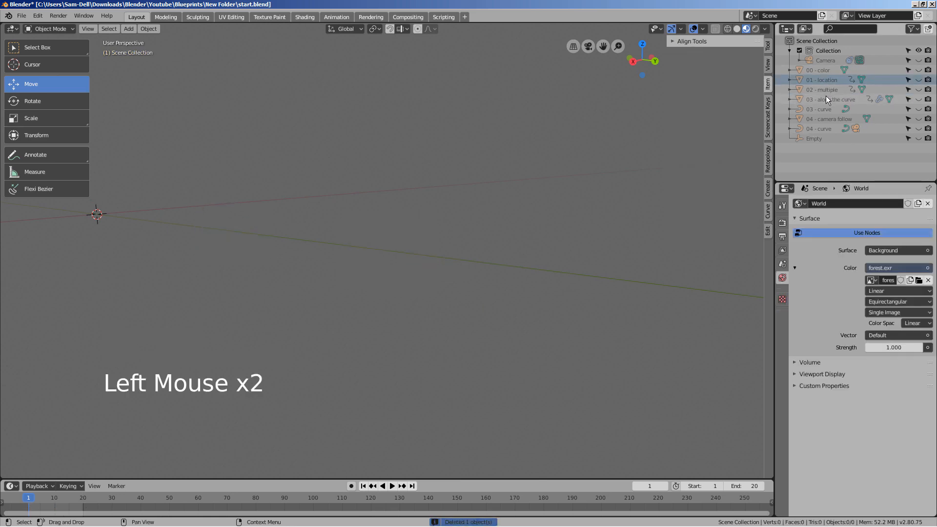
{"action": "left_click", "coordinate": [918, 99]}
{"action": "scroll", "coordinate": [535, 233], "scroll_direction": "down", "scroll_amount": 4}
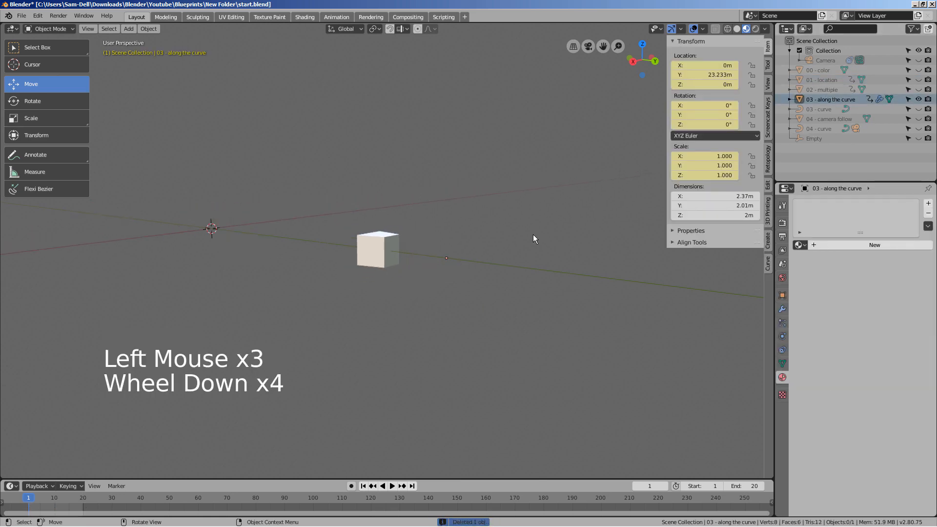
Play the 03 - along the curve animation, stop it, and return to frame 1
{"action": "middle_click_drag", "start_coordinate": [533, 236], "coordinate": [418, 475]}
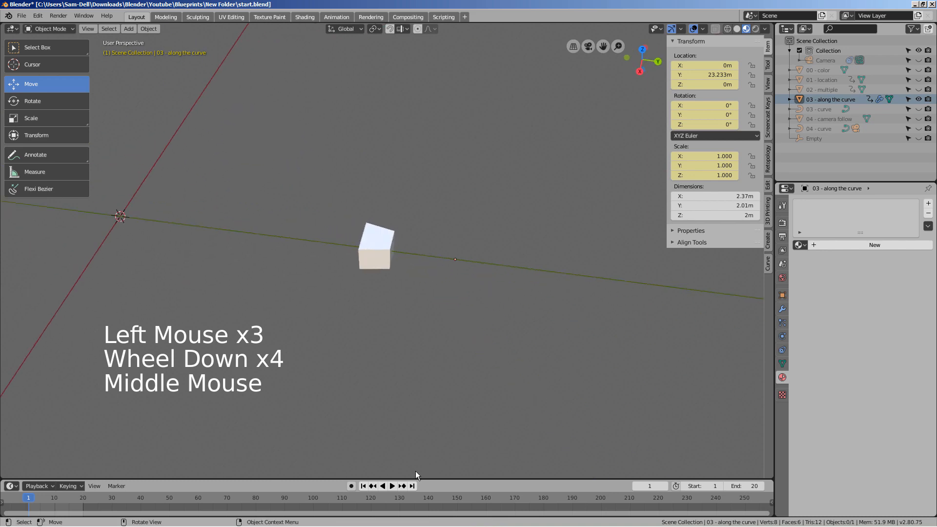
{"action": "left_click", "coordinate": [392, 487]}
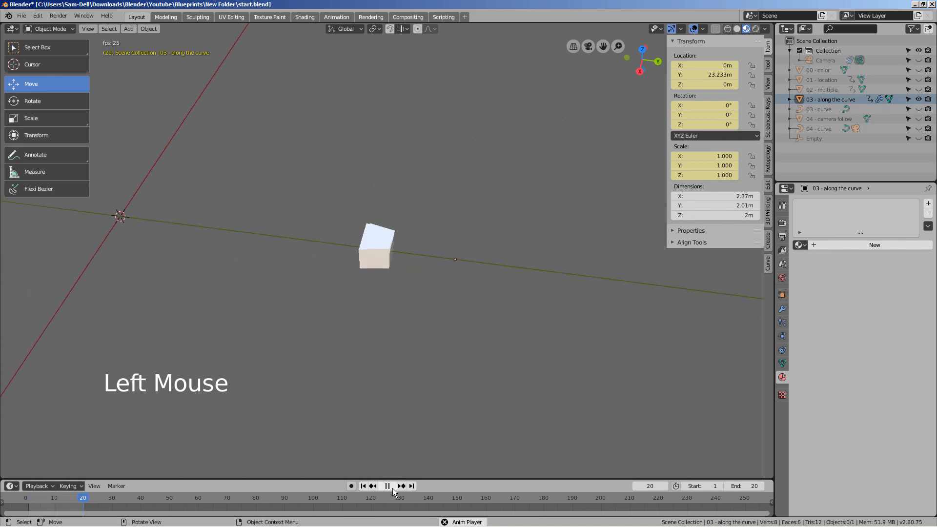
{"action": "left_click", "coordinate": [393, 487]}
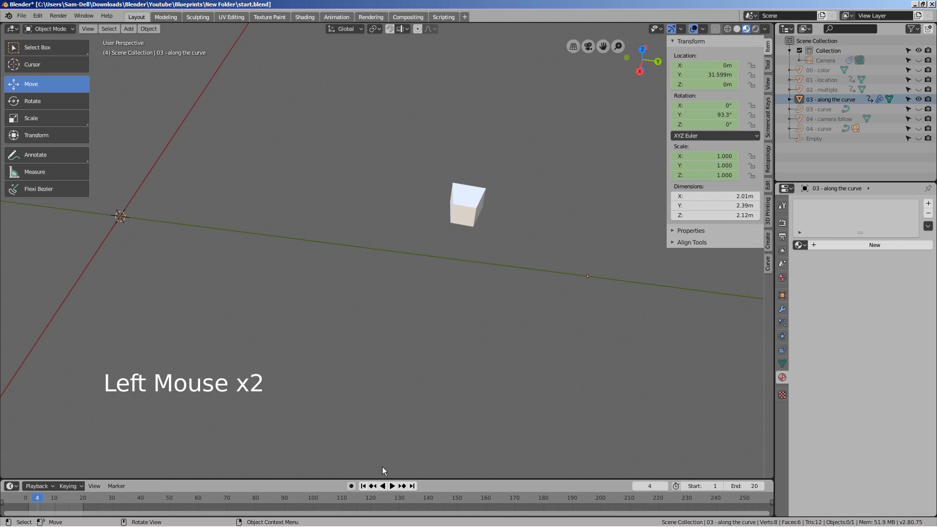
{"action": "left_click", "coordinate": [364, 486]}
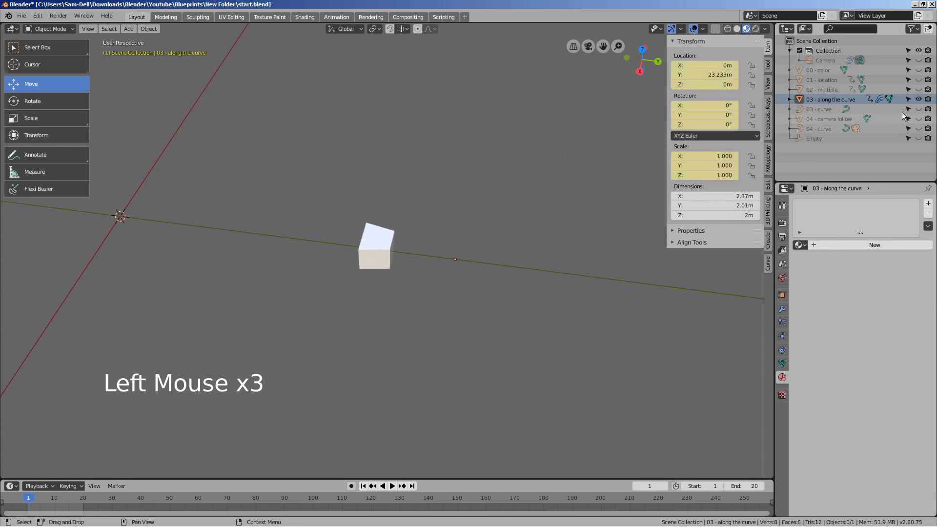
Show the 03 - curve circle that guides the 03 - along the curve cube
{"action": "left_click", "coordinate": [919, 109]}
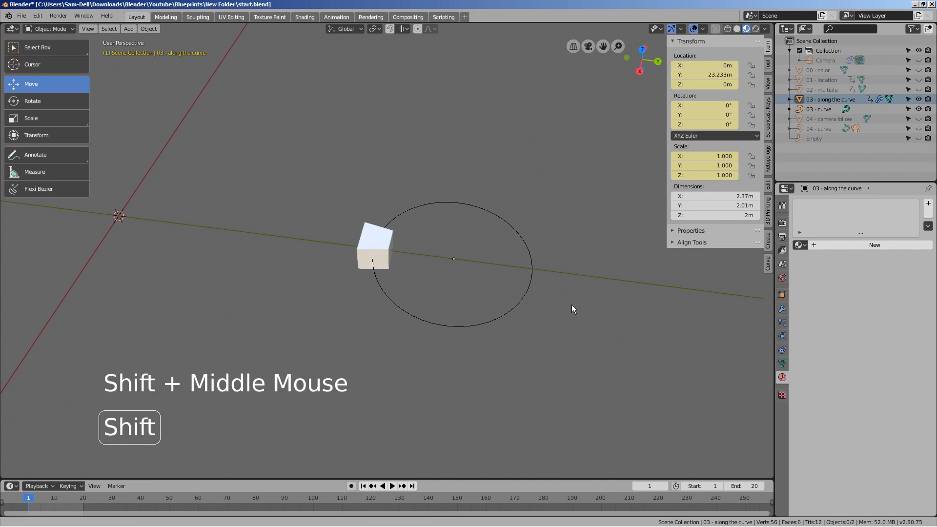
{"action": "middle_click_drag", "start_coordinate": [572, 308], "coordinate": [345, 257], "text": "shift"}
{"action": "scroll", "coordinate": [435, 246], "scroll_direction": "down", "scroll_amount": 4}
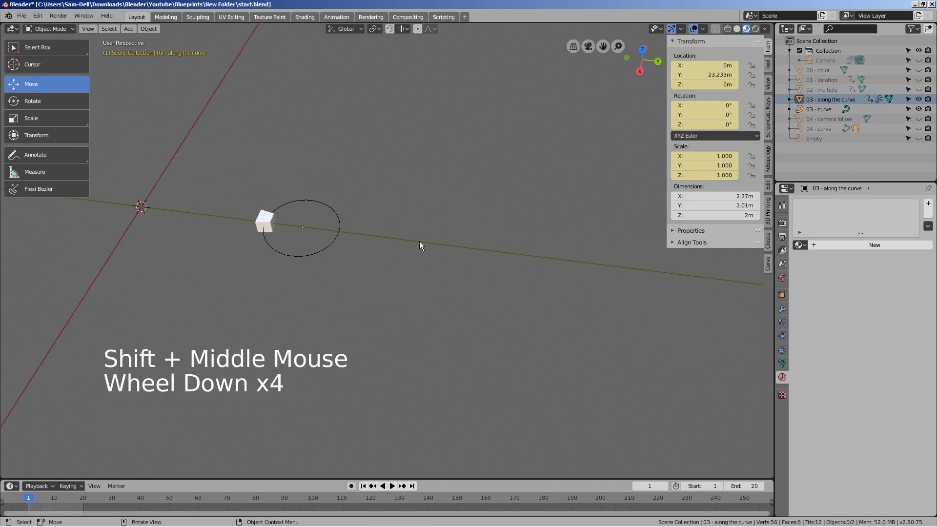
Add a new mesh cube at the world origin
{"action": "key", "text": "shift+a"}
{"action": "mouse_move", "coordinate": [420, 241]}
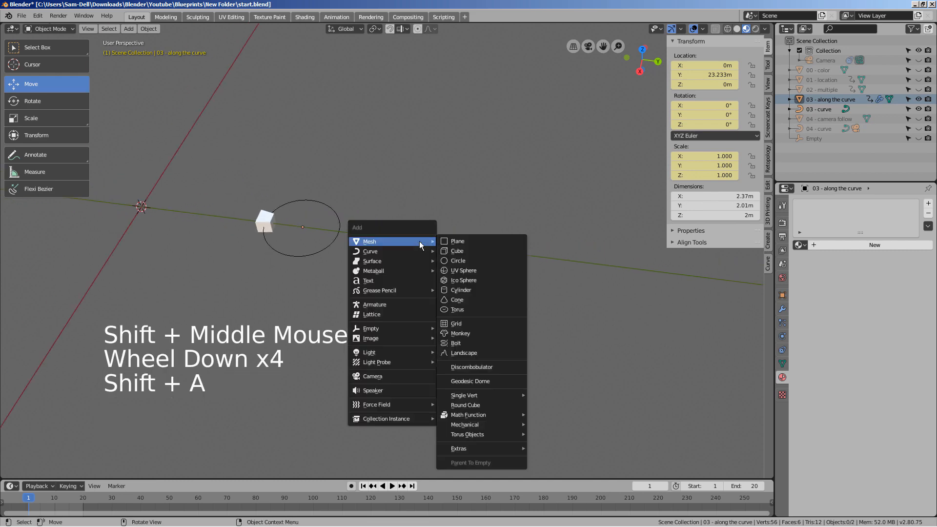
{"action": "left_click", "coordinate": [464, 253]}
Add a Bezier circle around the new cube and scale it up to about 8.67
{"action": "key", "text": "shift+a"}
{"action": "mouse_move", "coordinate": [463, 251]}
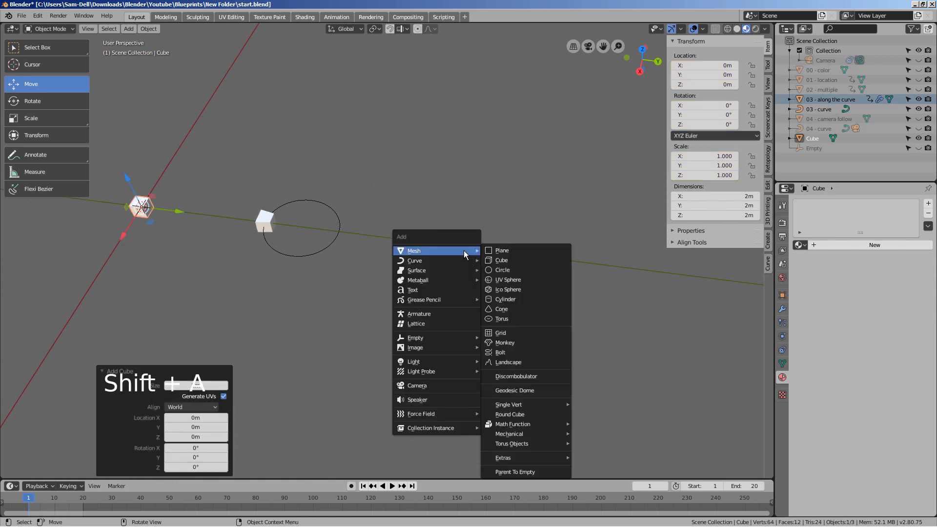
{"action": "left_click", "coordinate": [514, 269]}
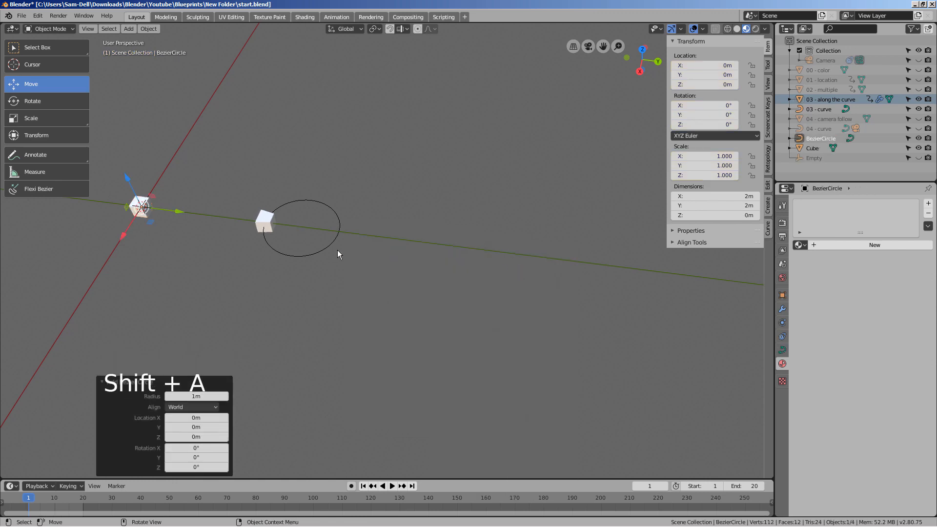
{"action": "middle_click_drag", "start_coordinate": [251, 253], "coordinate": [401, 251], "text": "shift"}
{"action": "scroll", "coordinate": [362, 238], "scroll_direction": "up", "scroll_amount": 5}
{"action": "key", "text": "s"}
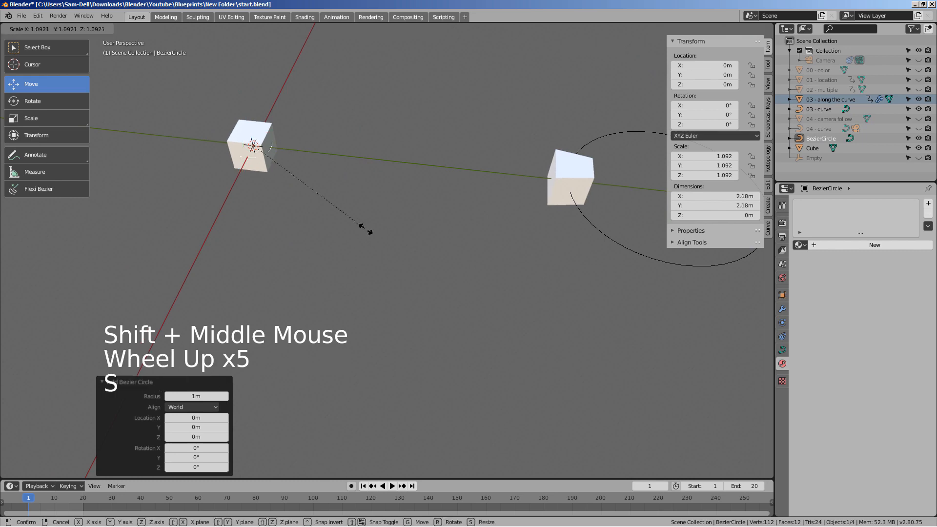
{"action": "left_click", "coordinate": [419, 191]}
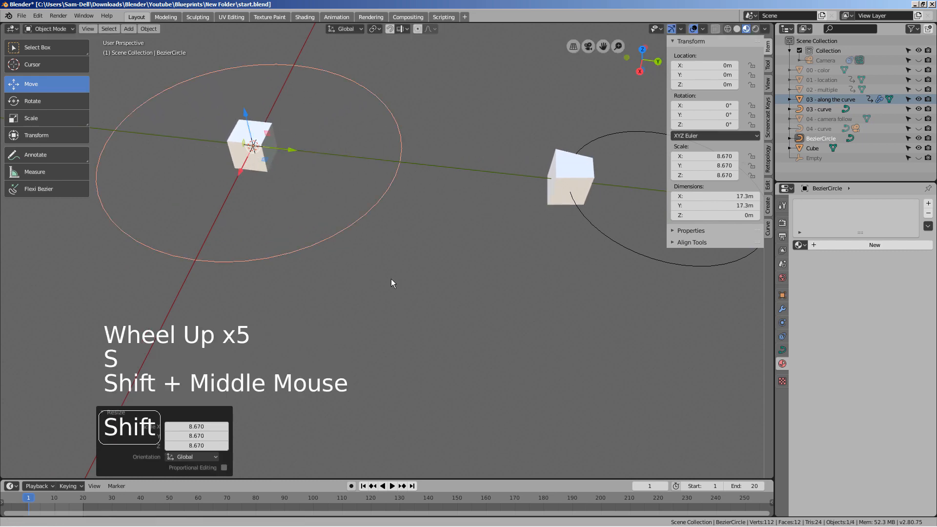
Add a Curve modifier to the new cube with BezierCircle as its object and X as the deformation axis
{"action": "middle_click_drag", "start_coordinate": [392, 262], "coordinate": [371, 145], "text": "shift"}
{"action": "left_click", "coordinate": [338, 121]}
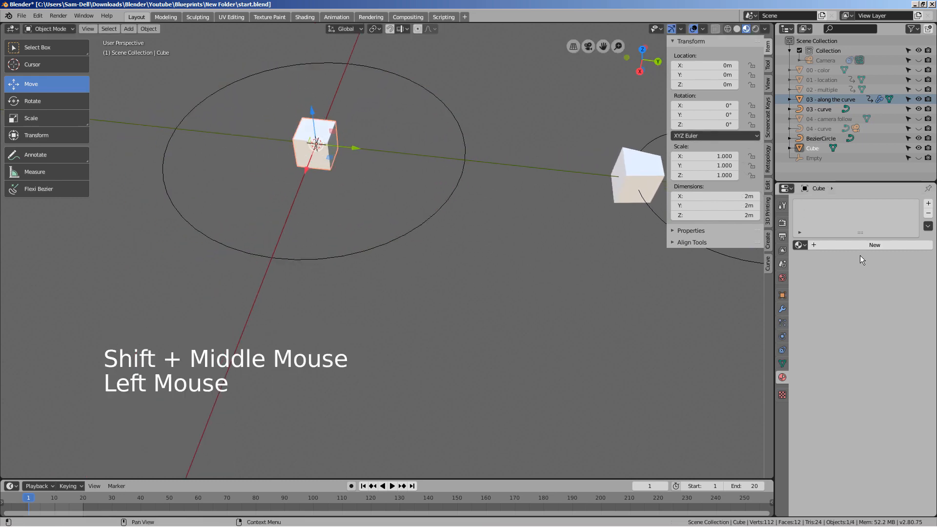
{"action": "left_click", "coordinate": [783, 309]}
{"action": "left_click", "coordinate": [829, 204]}
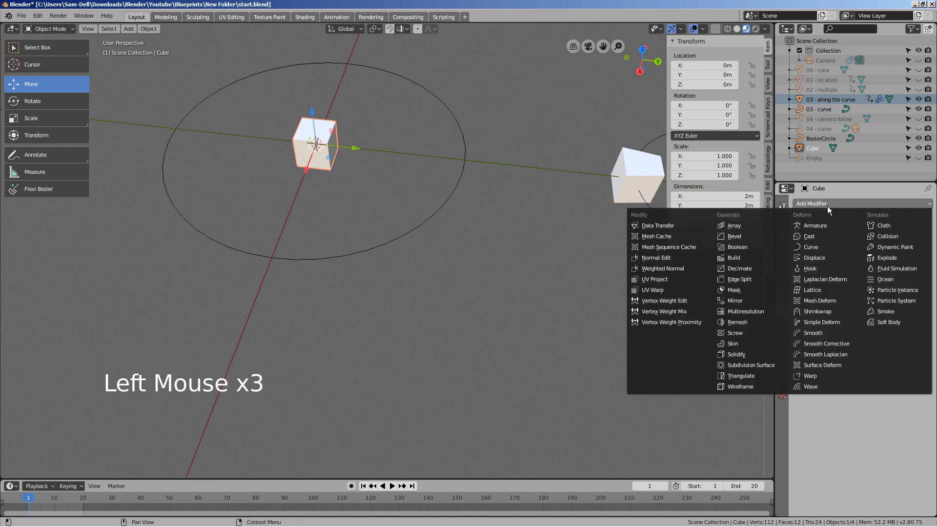
{"action": "left_click", "coordinate": [824, 248]}
{"action": "left_click", "coordinate": [856, 257]}
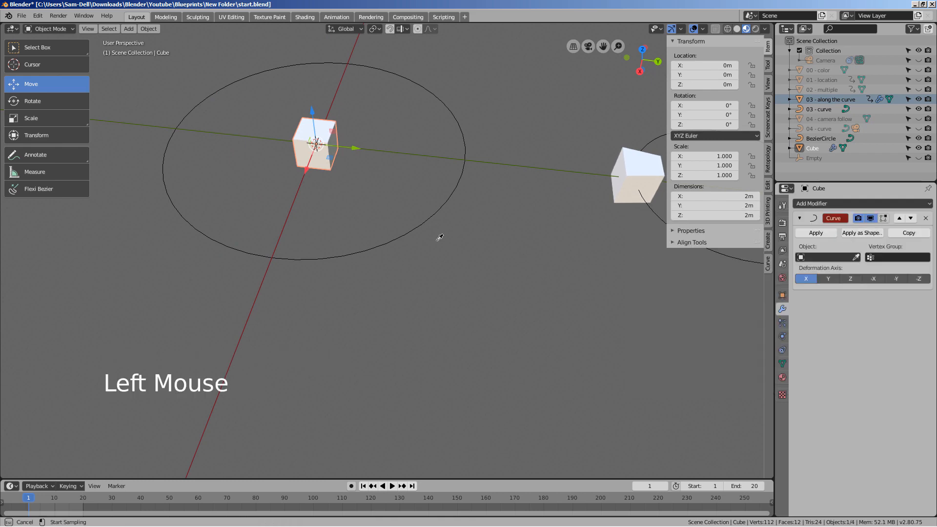
{"action": "left_click", "coordinate": [430, 225]}
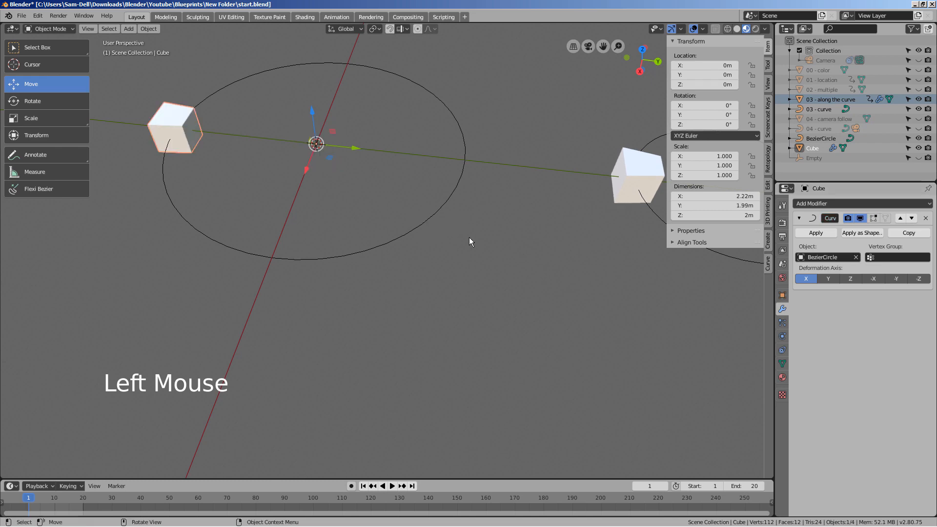
{"action": "left_click", "coordinate": [836, 278]}
{"action": "left_click", "coordinate": [807, 280]}
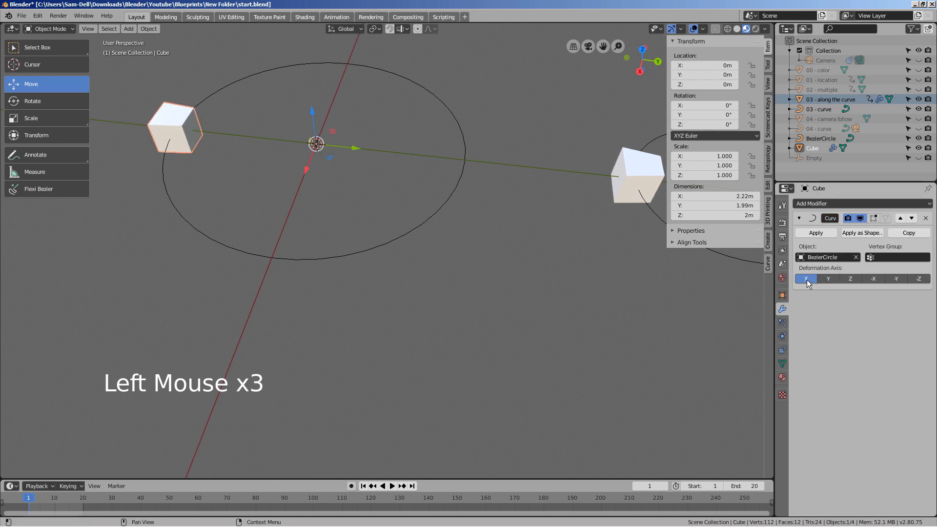
Try sliding the new cube along the Bezier circle by changing its X location, and undo the shift
{"action": "left_click_drag", "start_coordinate": [708, 65], "coordinate": [751, 65]}
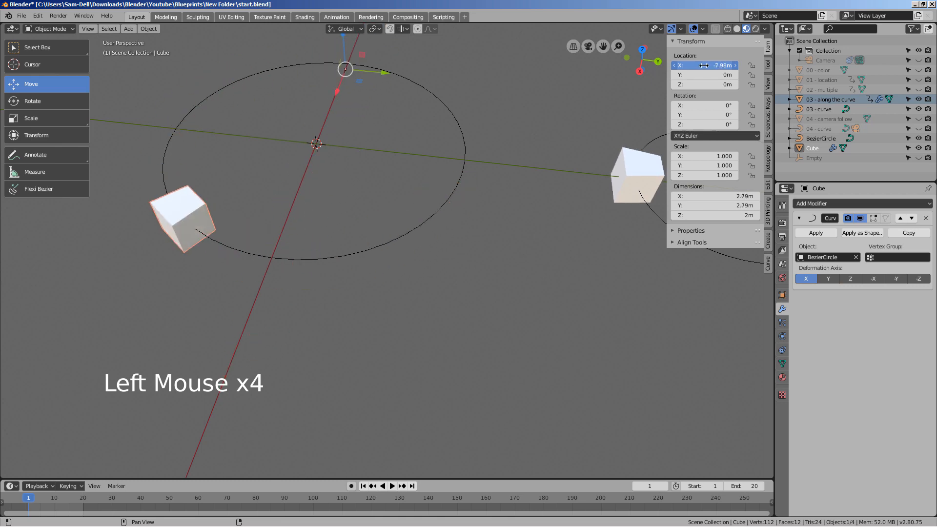
{"action": "key", "text": "ctrl+z"}
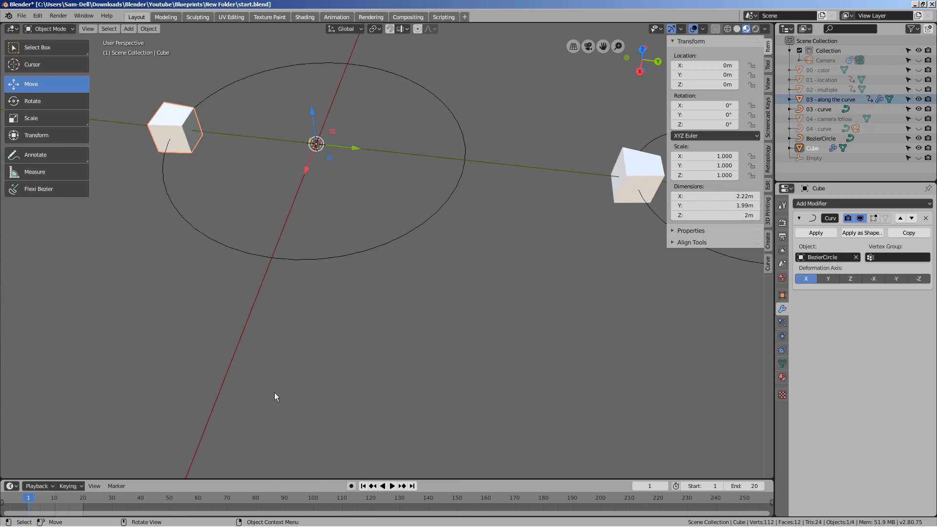
Insert LocRotScale keyframes for the new cube at frames 1 and 20
{"action": "key", "text": "i"}
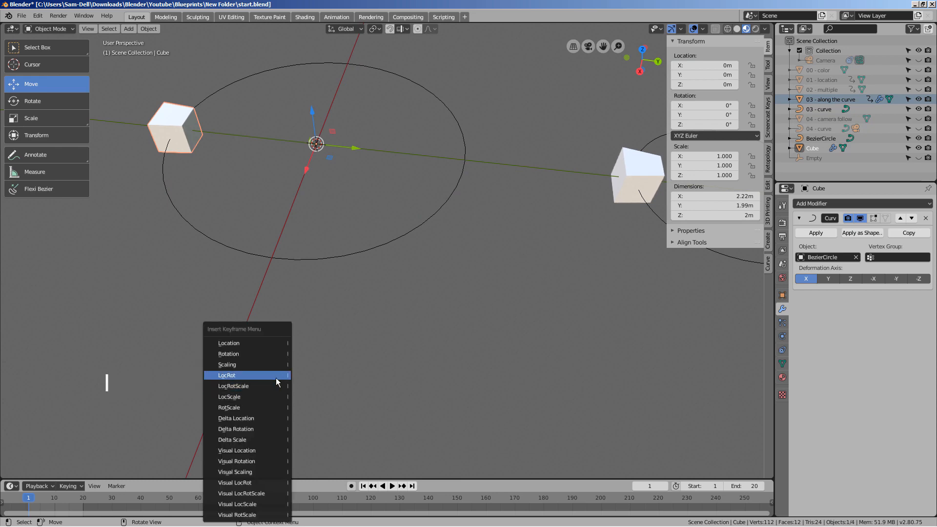
{"action": "left_click", "coordinate": [274, 386]}
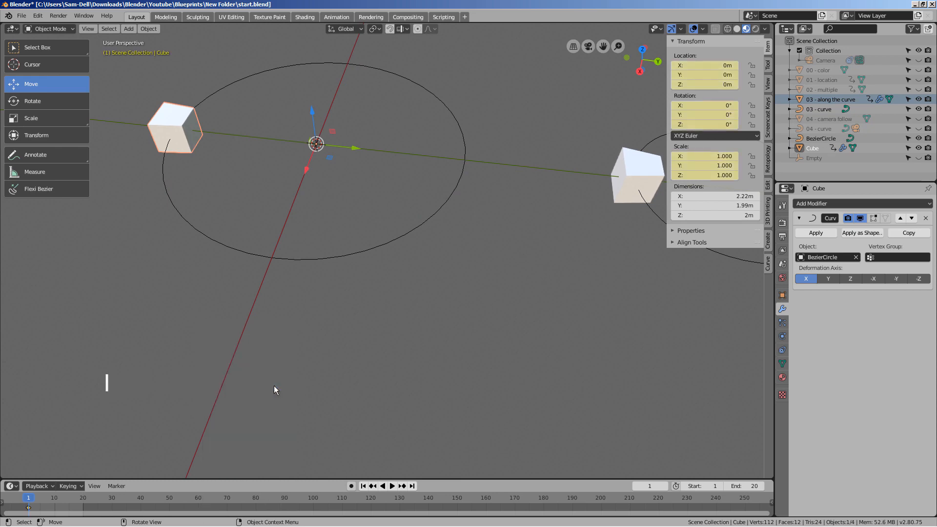
{"action": "left_click", "coordinate": [87, 499]}
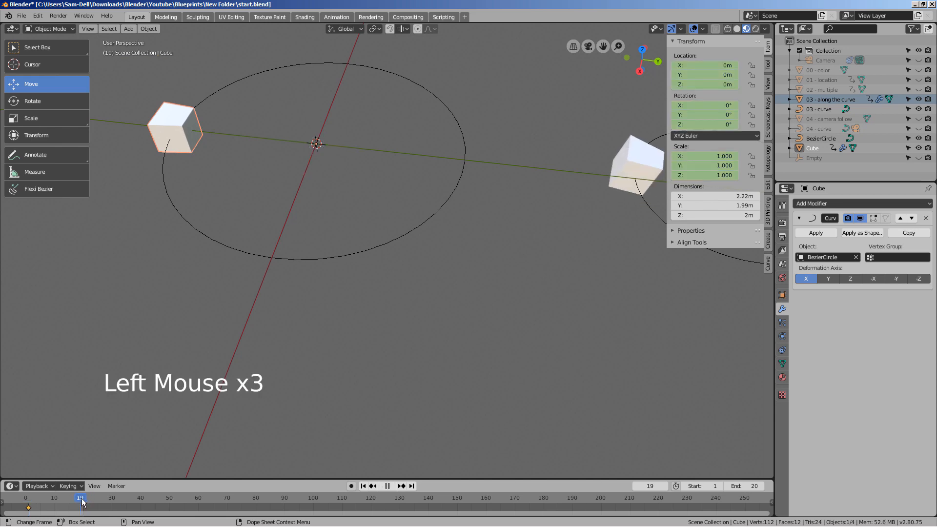
{"action": "key", "text": "i"}
{"action": "left_click", "coordinate": [369, 313]}
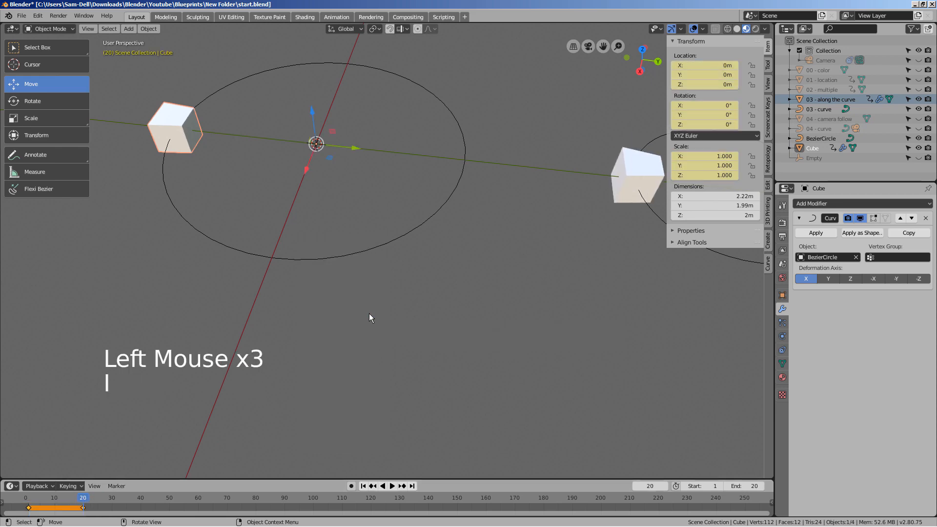
At frame 10, set the cube's X location to about 217.44 m and Y rotation to about 739°, and insert a LocRotScale keyframe
{"action": "left_click", "coordinate": [55, 499]}
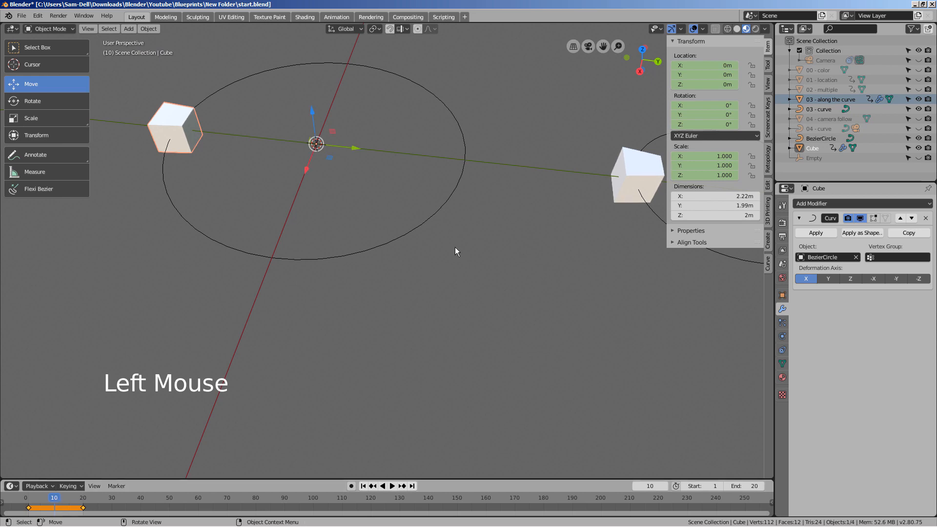
{"action": "left_click_drag", "start_coordinate": [706, 65], "coordinate": [679, 55]}
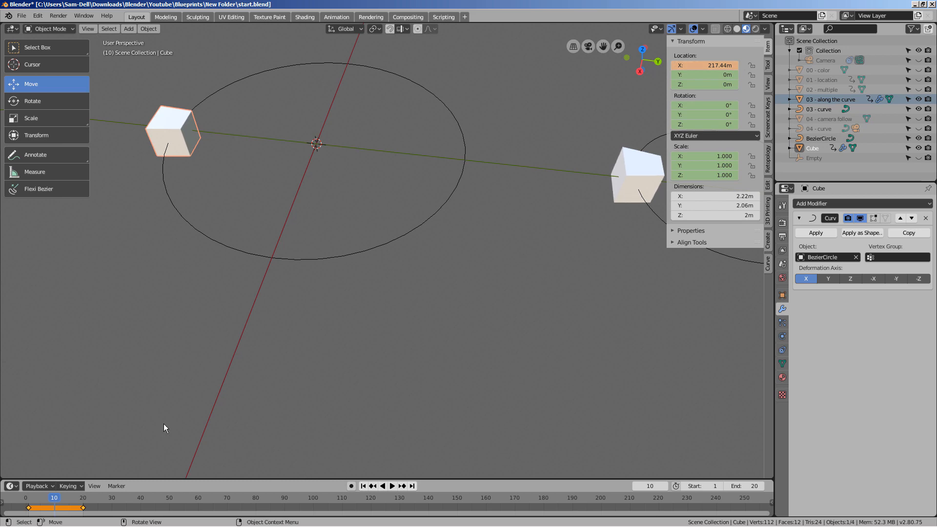
{"action": "left_click_drag", "start_coordinate": [685, 114], "coordinate": [702, 113]}
{"action": "left_click_drag", "start_coordinate": [696, 114], "coordinate": [737, 114]}
{"action": "key", "text": "i"}
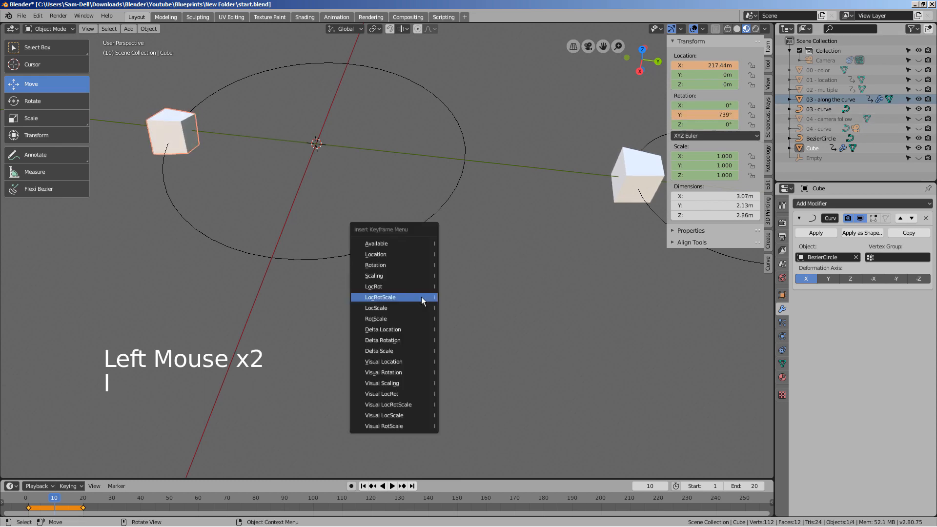
{"action": "left_click", "coordinate": [422, 297]}
Play the animation from frame 1, compare both cubes travelling along their circles, and stop playback
{"action": "left_click", "coordinate": [364, 486]}
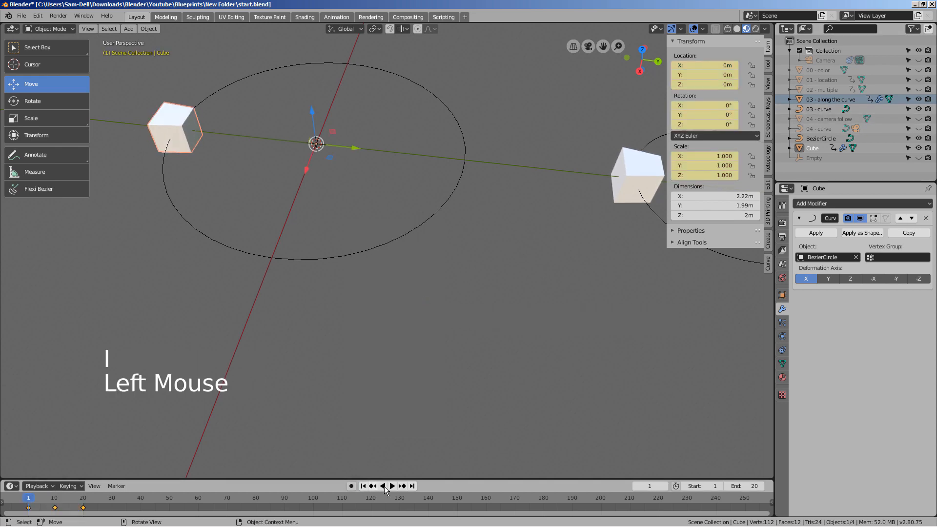
{"action": "left_click", "coordinate": [392, 486]}
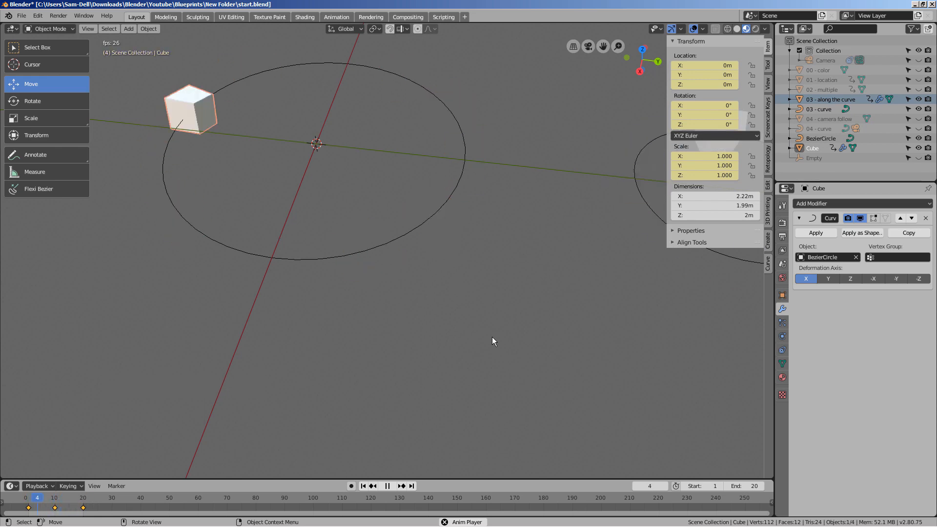
{"action": "middle_click_drag", "start_coordinate": [466, 322], "coordinate": [410, 464]}
{"action": "scroll", "coordinate": [379, 332], "scroll_direction": "down", "scroll_amount": 1}
{"action": "scroll", "coordinate": [378, 329], "scroll_direction": "down", "scroll_amount": 3}
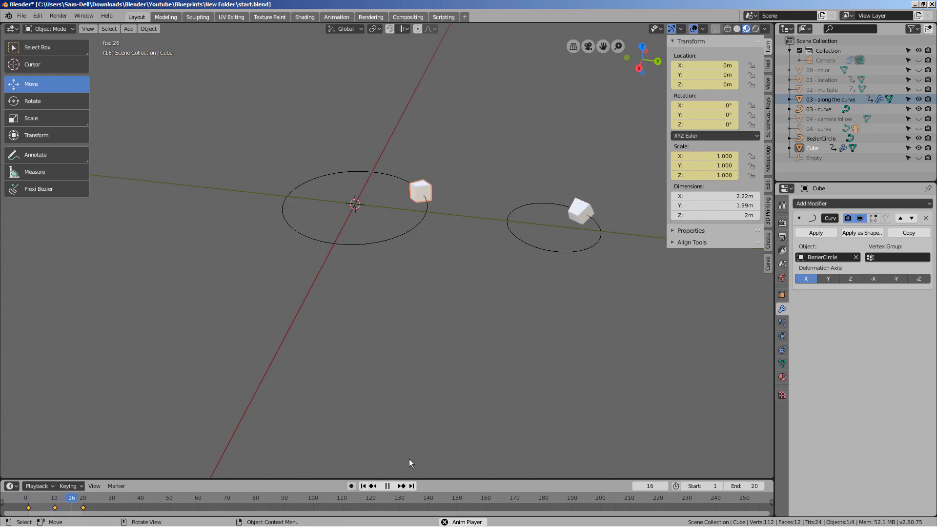
{"action": "left_click", "coordinate": [388, 487]}
Delete the new animated cube and hide 03 - along the curve and 03 - curve
{"action": "key", "text": "x"}
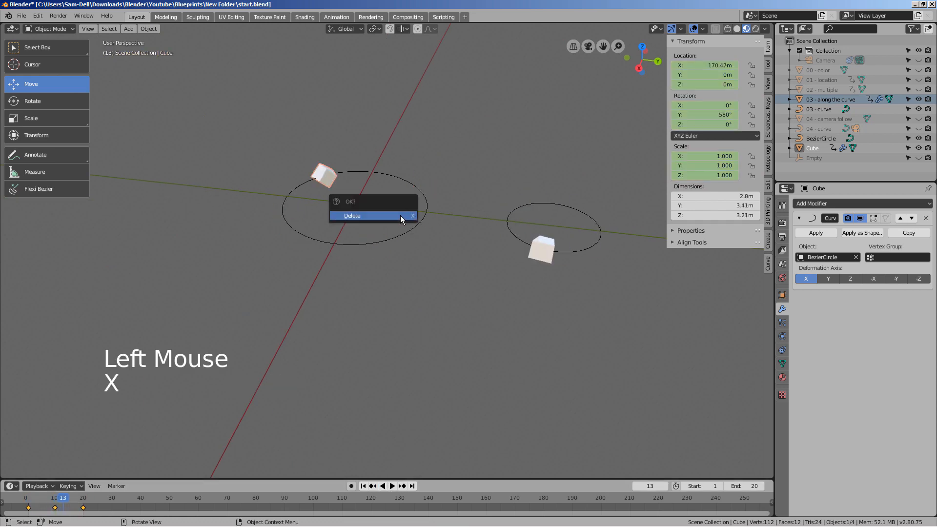
{"action": "left_click", "coordinate": [404, 216]}
{"action": "left_click", "coordinate": [919, 99]}
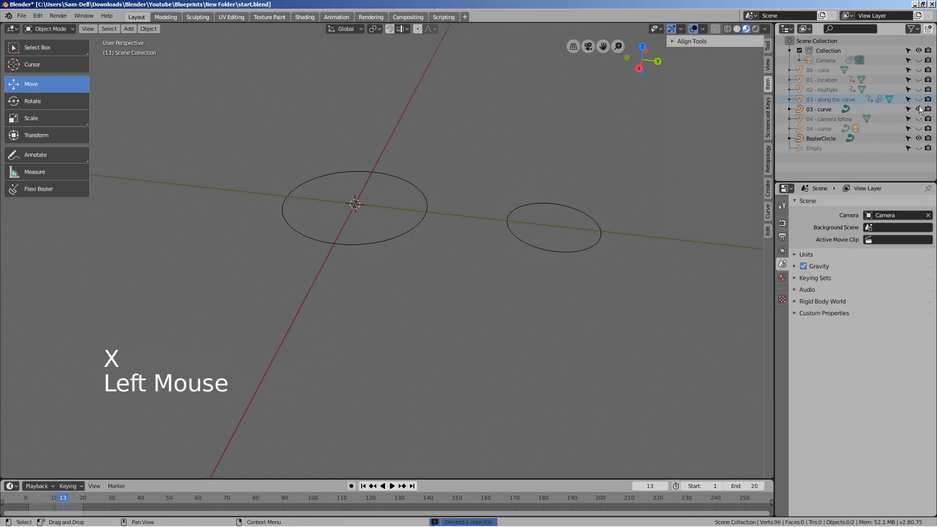
{"action": "left_click", "coordinate": [919, 109]}
Show the 04 - camera follow cube, its 04 - curve polygon and the Camera
{"action": "left_click", "coordinate": [919, 119]}
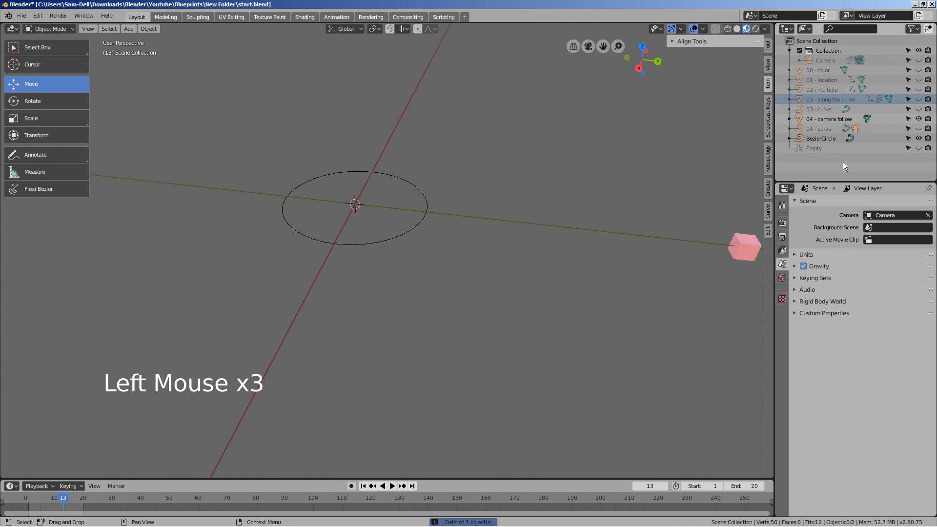
{"action": "middle_click_drag", "start_coordinate": [519, 319], "coordinate": [281, 356], "text": "shift"}
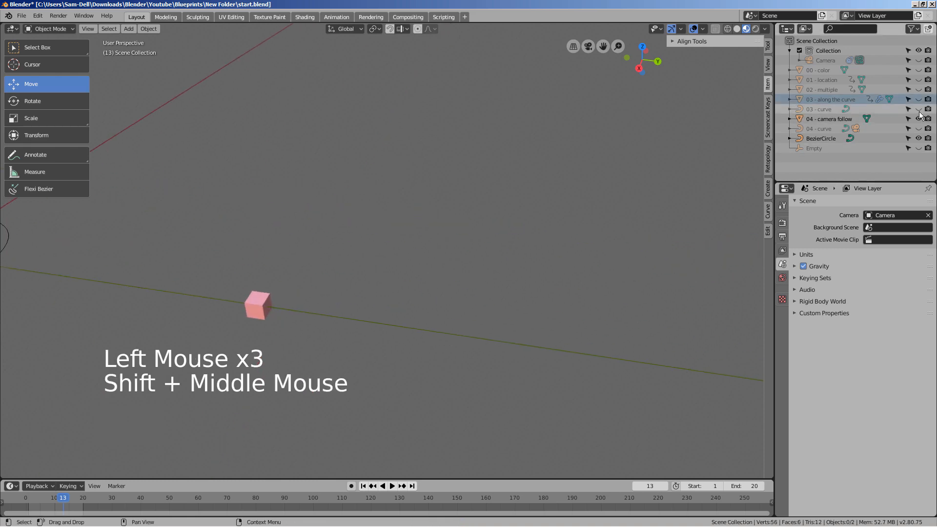
{"action": "left_click", "coordinate": [919, 129]}
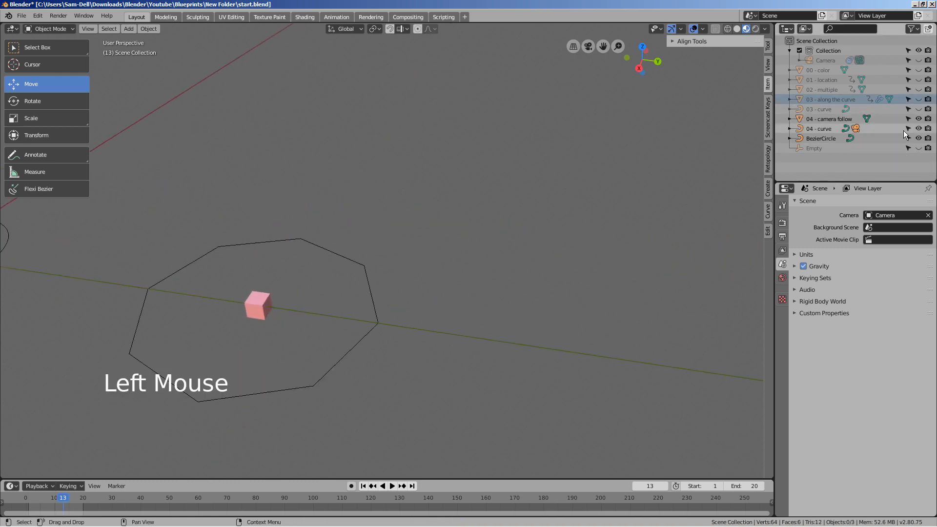
{"action": "middle_click_drag", "start_coordinate": [517, 321], "coordinate": [564, 217], "text": "shift"}
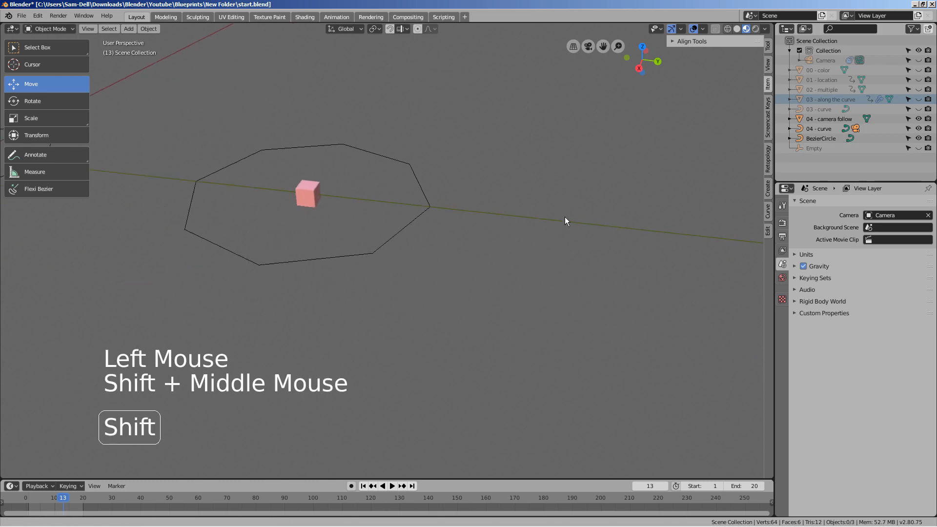
{"action": "left_click", "coordinate": [919, 60]}
Play the camera-follow animation, check it through the camera and from outside, and stop playback
{"action": "middle_click_drag", "start_coordinate": [518, 256], "coordinate": [483, 263]}
{"action": "left_click", "coordinate": [392, 486]}
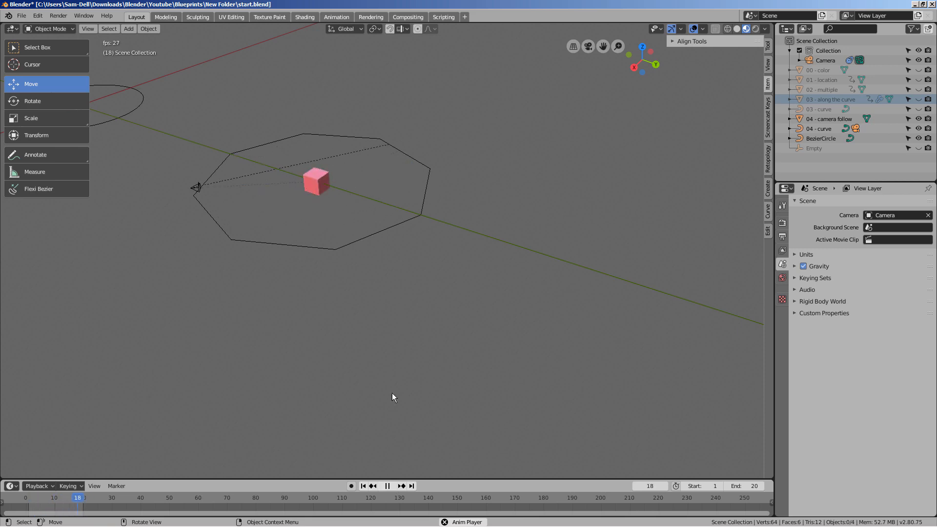
{"action": "key", "text": "KP_0"}
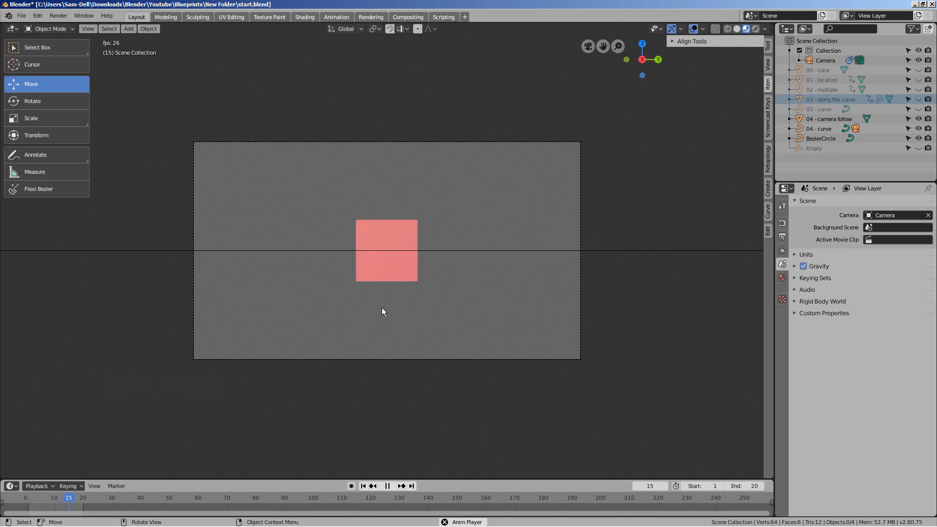
{"action": "key", "text": "KP_0"}
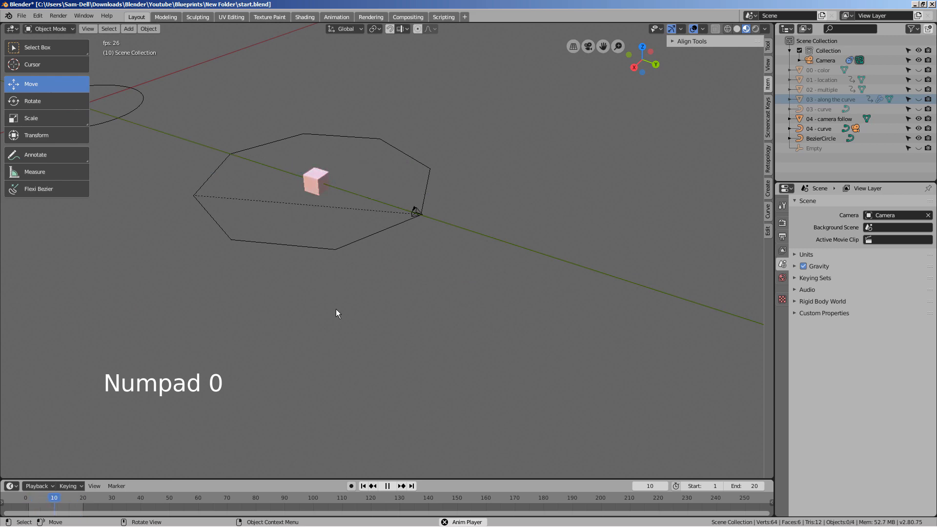
{"action": "left_click", "coordinate": [387, 486]}
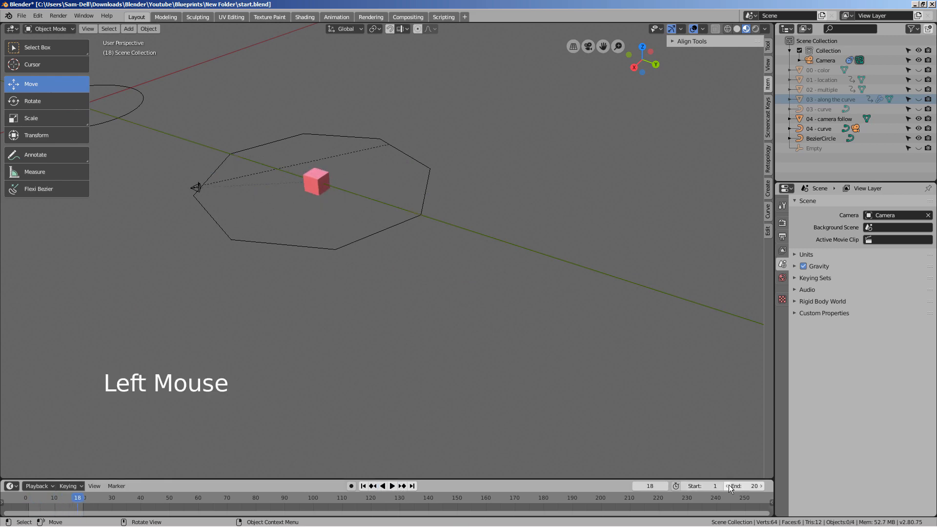
Try setting the animation's end frame to 250, and undo the change
{"action": "type", "text": "50"}
{"action": "key", "text": "Return"}
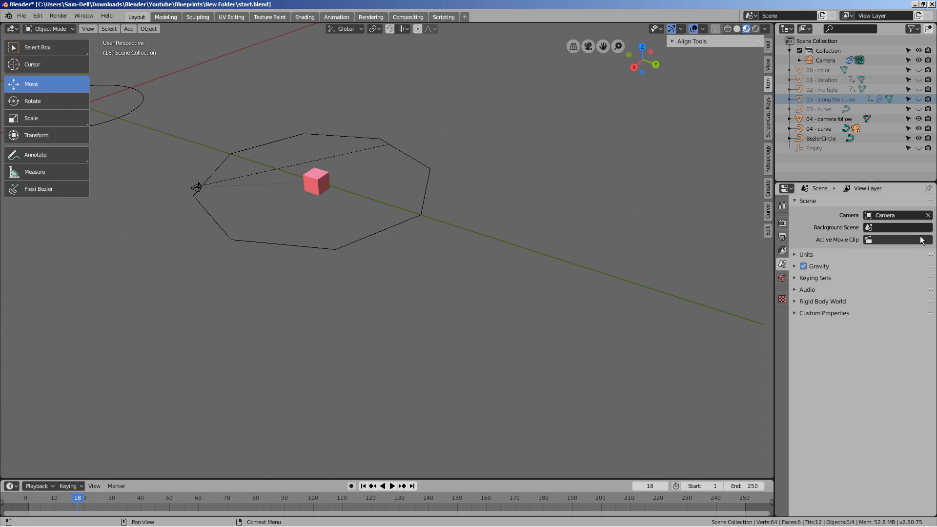
{"action": "key", "text": "ctrl+z"}
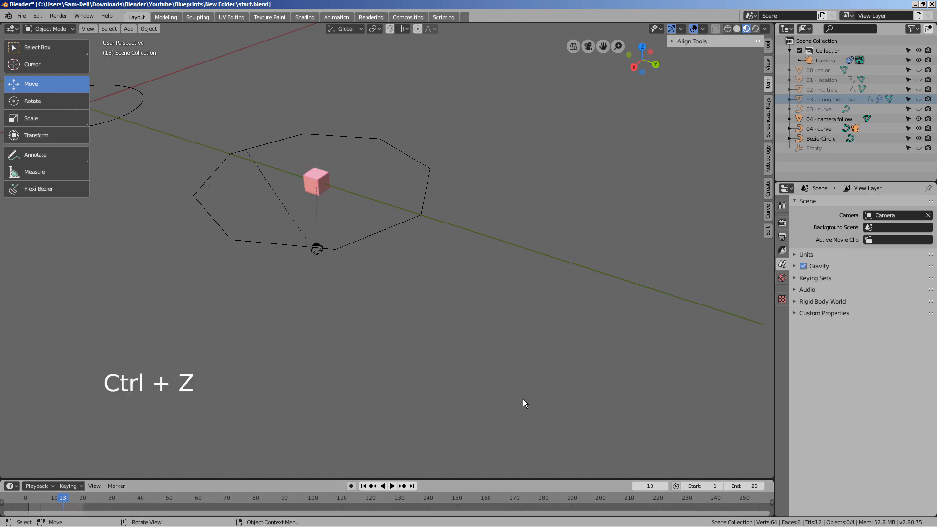
Delete the leftover BezierCircle at the world origin
{"action": "left_click", "coordinate": [440, 316]}
{"action": "scroll", "coordinate": [308, 286], "scroll_direction": "down", "scroll_amount": 4}
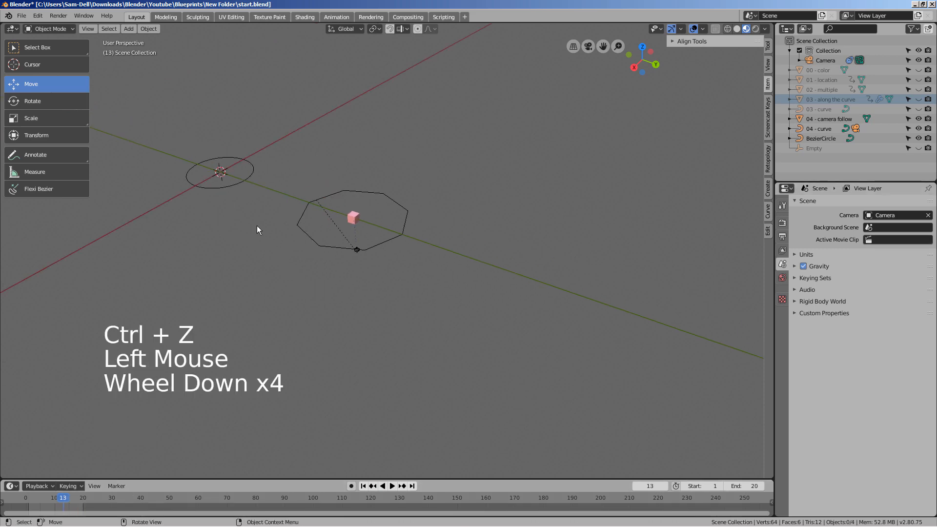
{"action": "left_click", "coordinate": [238, 183]}
{"action": "key", "text": "x"}
{"action": "left_click", "coordinate": [238, 182]}
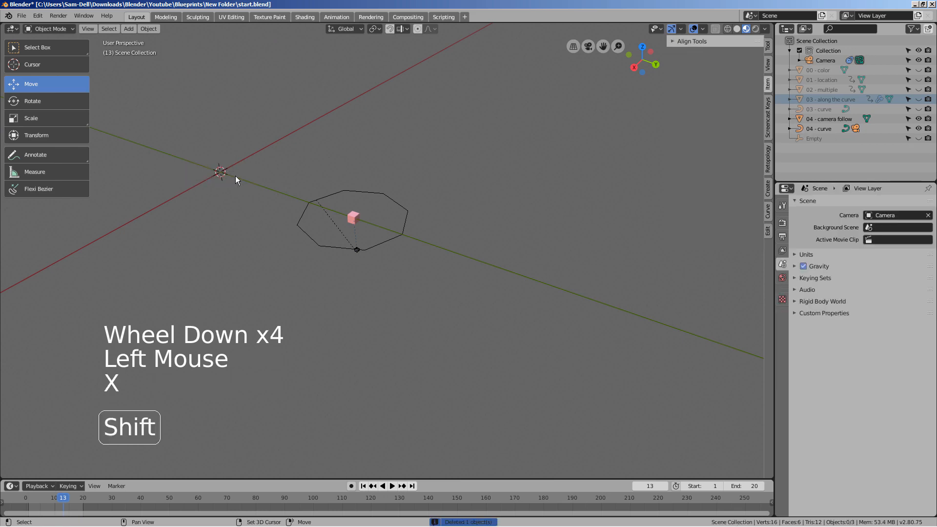
Add a new mesh cube and move it along the Y axis to about 93.24 m, beyond the camera-follow example
{"action": "key", "text": "shift+a"}
{"action": "mouse_move", "coordinate": [235, 176]}
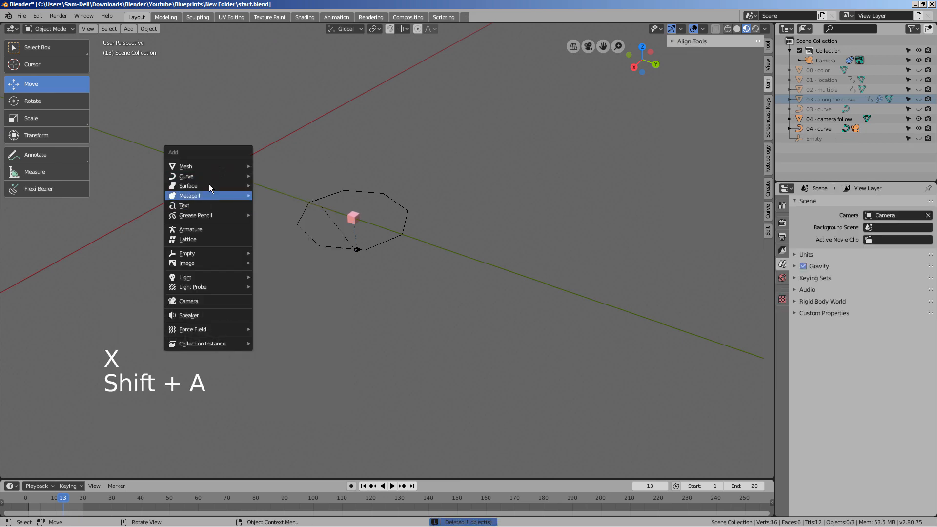
{"action": "mouse_move", "coordinate": [211, 167]}
{"action": "left_click", "coordinate": [283, 176]}
{"action": "left_click_drag", "start_coordinate": [260, 175], "coordinate": [586, 306]}
Add an eight-sided Polygon curve and move it along the Y axis to about 93.27 m, onto the new cube
{"action": "key", "text": "shift+a"}
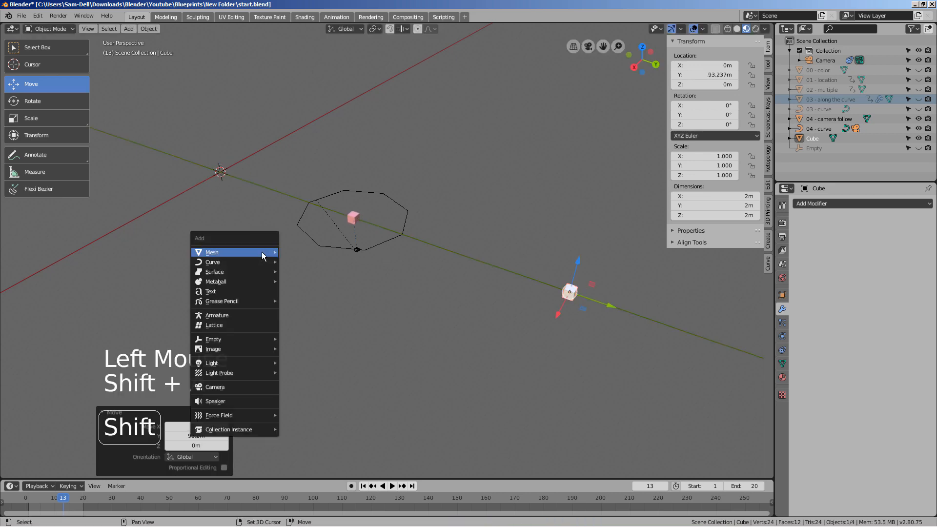
{"action": "mouse_move", "coordinate": [258, 262]}
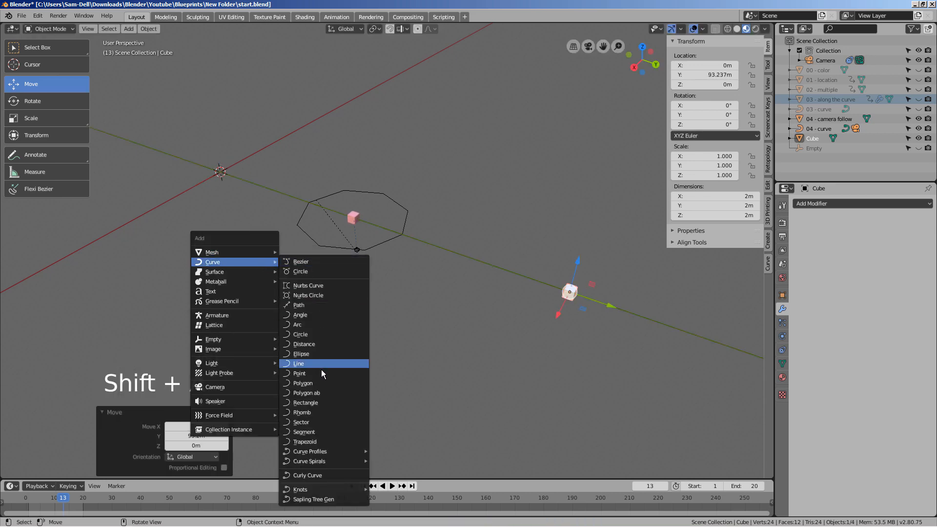
{"action": "left_click", "coordinate": [321, 384]}
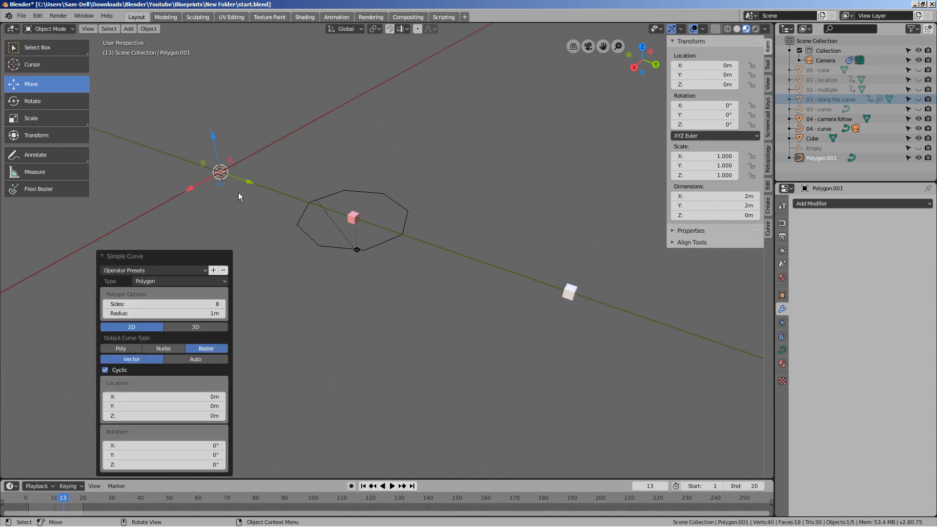
{"action": "left_click_drag", "start_coordinate": [245, 178], "coordinate": [501, 278]}
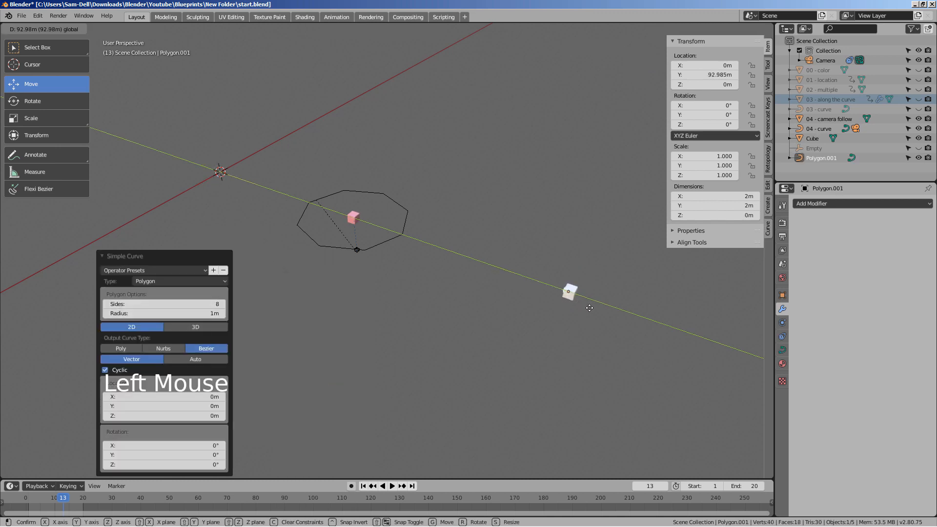
{"action": "left_click_drag", "start_coordinate": [590, 310], "coordinate": [596, 309]}
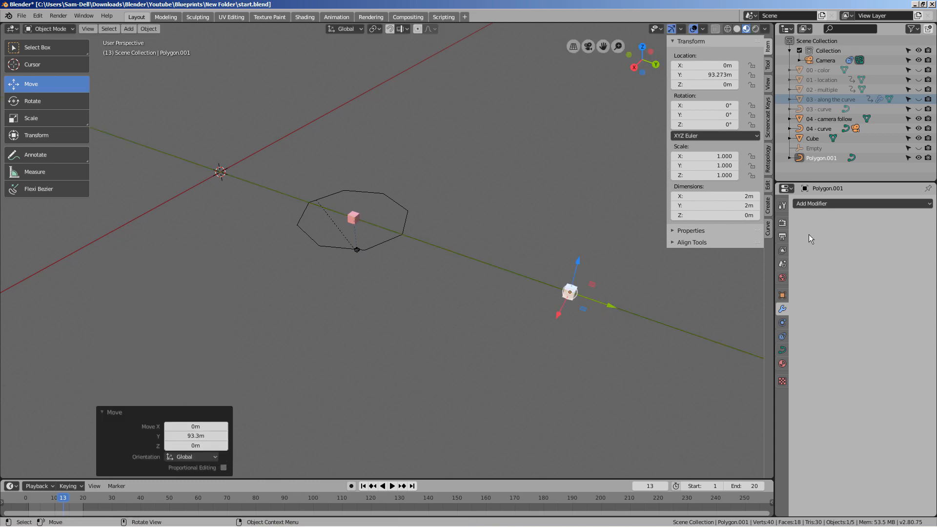
Make the new polygon curve 3D and scale it up by about 16.17 around the new cube
{"action": "left_click", "coordinate": [856, 204]}
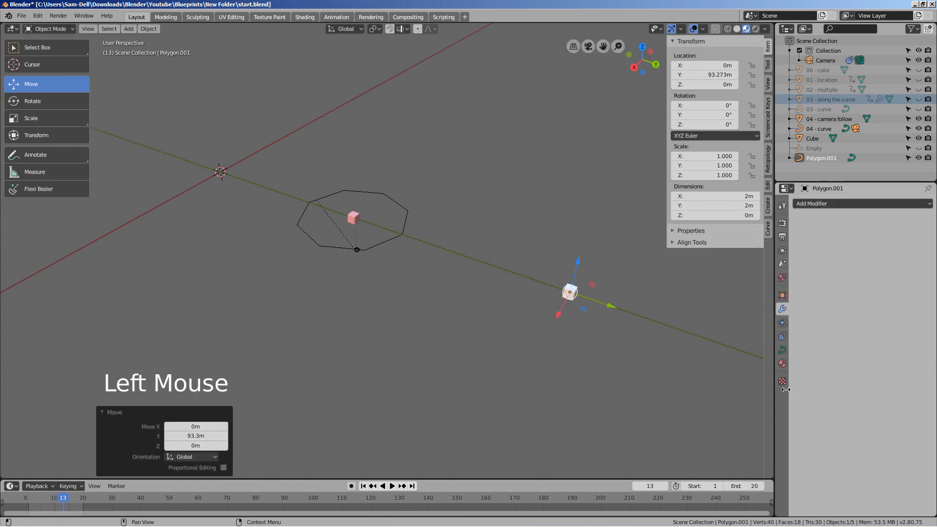
{"action": "left_click", "coordinate": [783, 349]}
{"action": "left_click", "coordinate": [887, 235]}
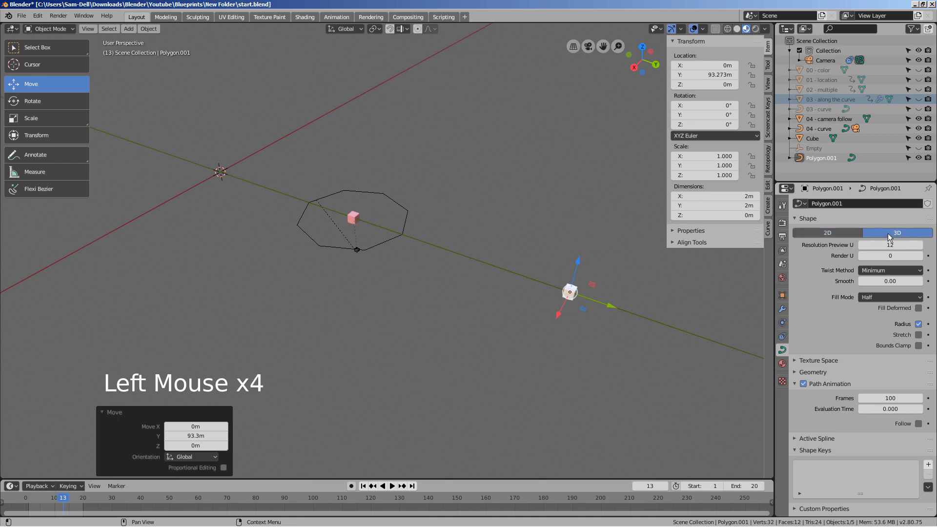
{"action": "key", "text": "s"}
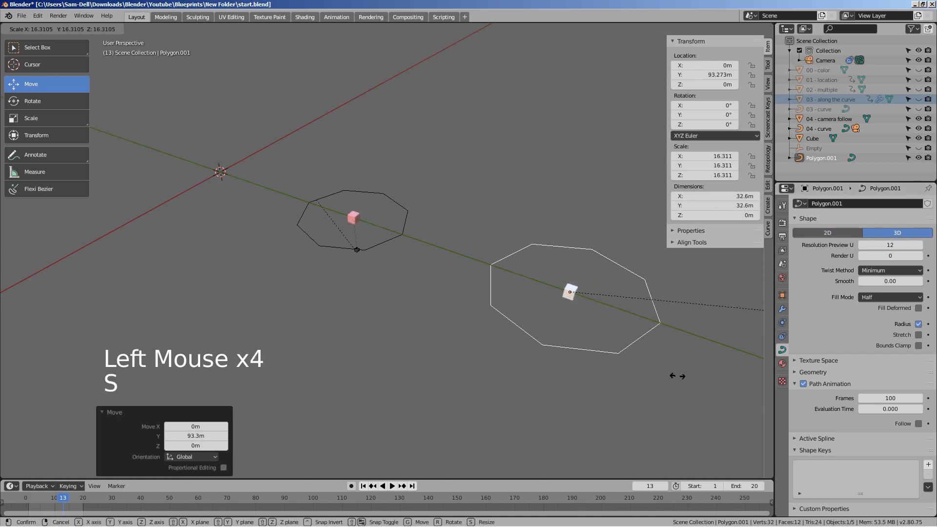
{"action": "left_click", "coordinate": [634, 352]}
{"action": "middle_click_drag", "start_coordinate": [664, 367], "coordinate": [420, 303], "text": "shift"}
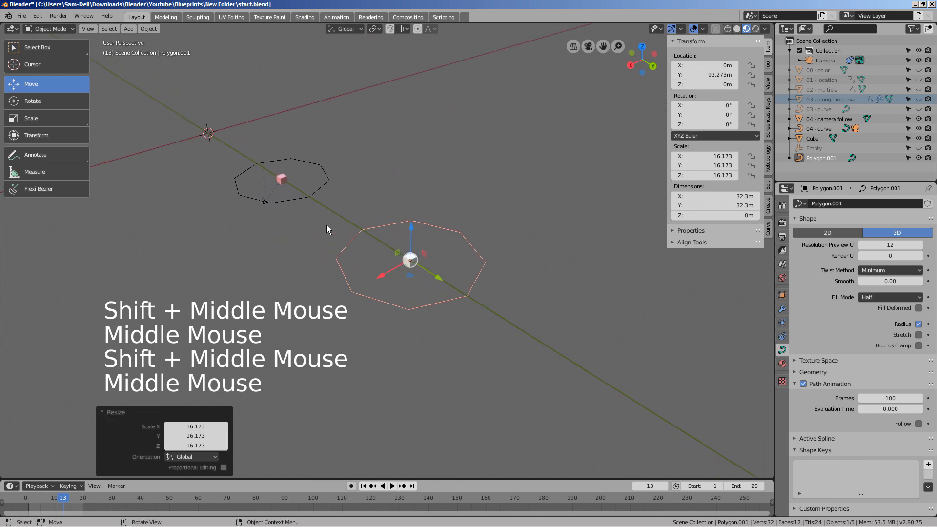
Parent the camera to the enlarged polygon curve with Follow Path
{"action": "left_click", "coordinate": [272, 202]}
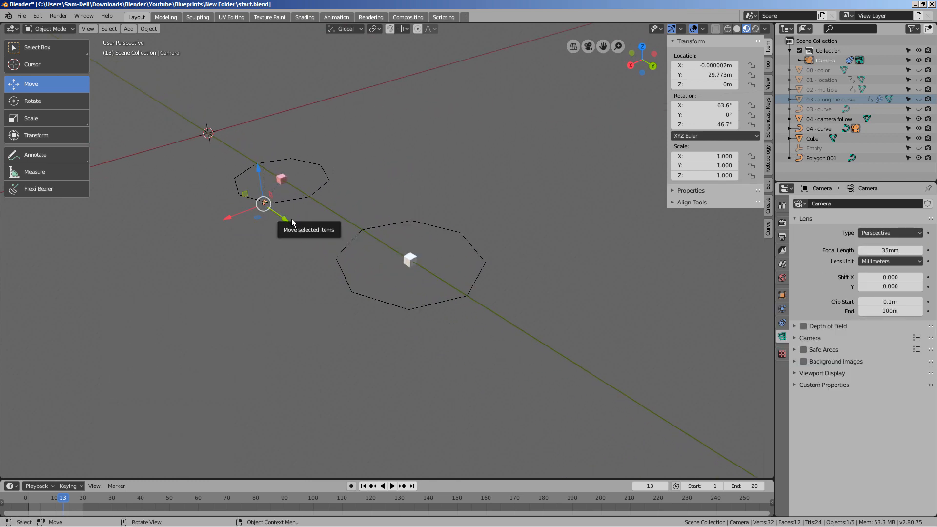
{"action": "left_click", "coordinate": [345, 248], "text": "shift"}
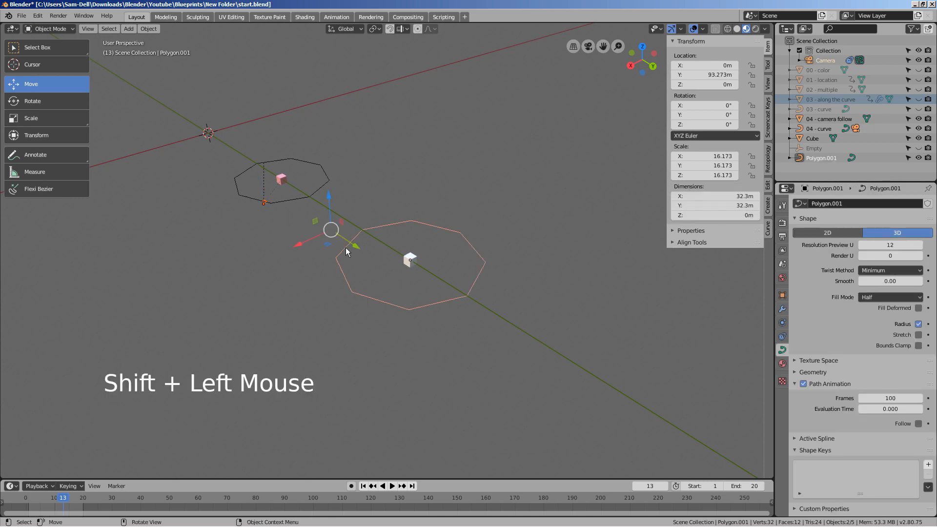
{"action": "key", "text": "p"}
{"action": "key", "text": "ctrl+p"}
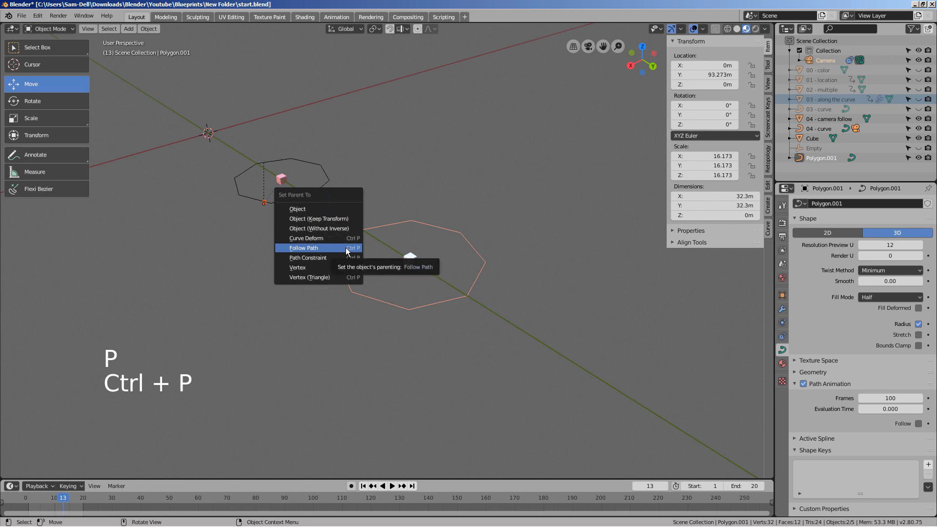
{"action": "left_click", "coordinate": [329, 249]}
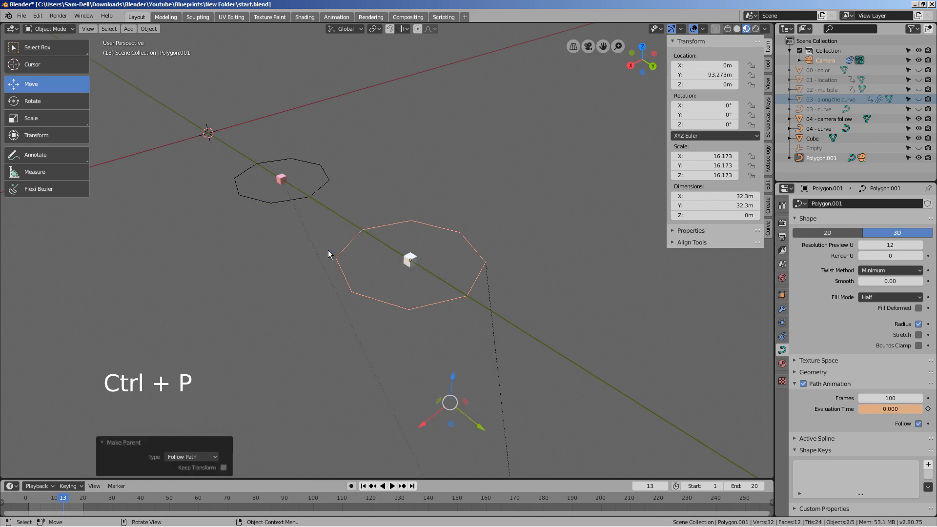
{"action": "scroll", "coordinate": [466, 363], "scroll_direction": "down", "scroll_amount": 5}
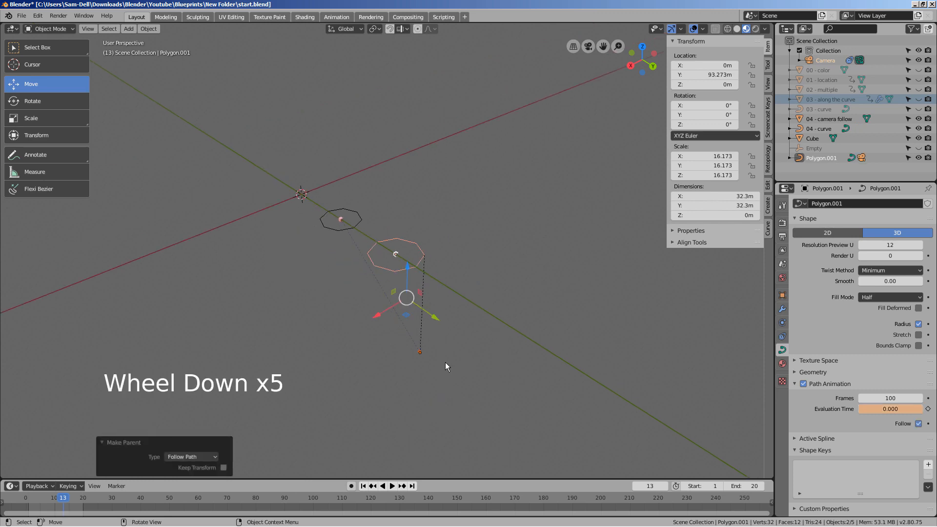
{"action": "scroll", "coordinate": [415, 336], "scroll_direction": "up", "scroll_amount": 6}
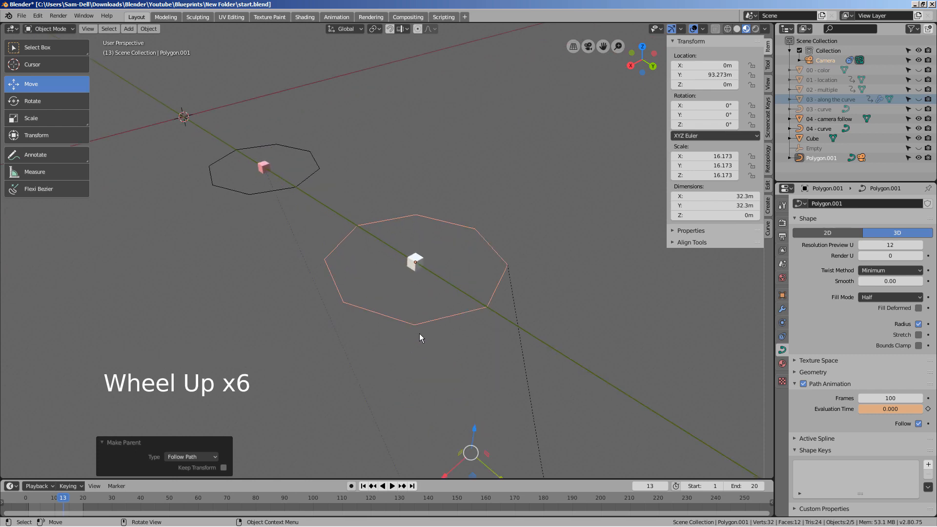
{"action": "scroll", "coordinate": [447, 410], "scroll_direction": "down", "scroll_amount": 4}
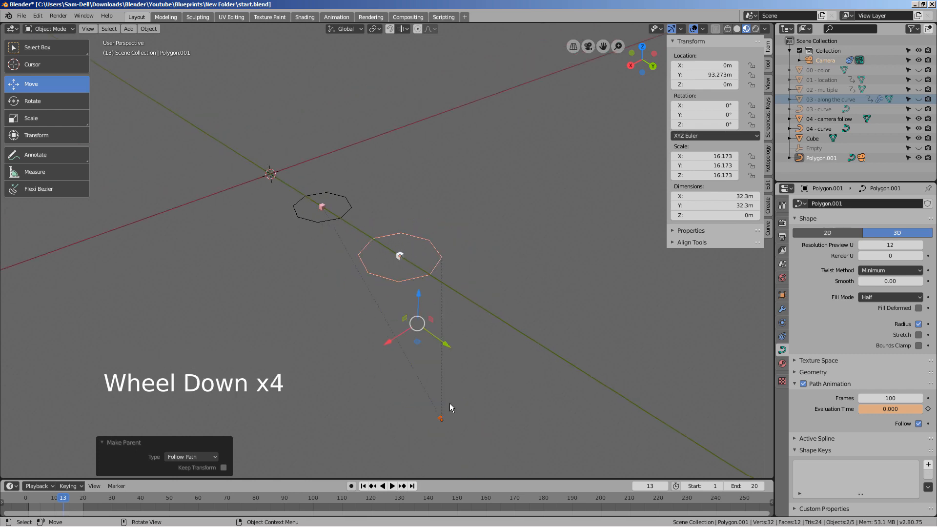
Snap the 3D cursor to the new cube at the centre of the larger polygon
{"action": "left_click", "coordinate": [442, 418]}
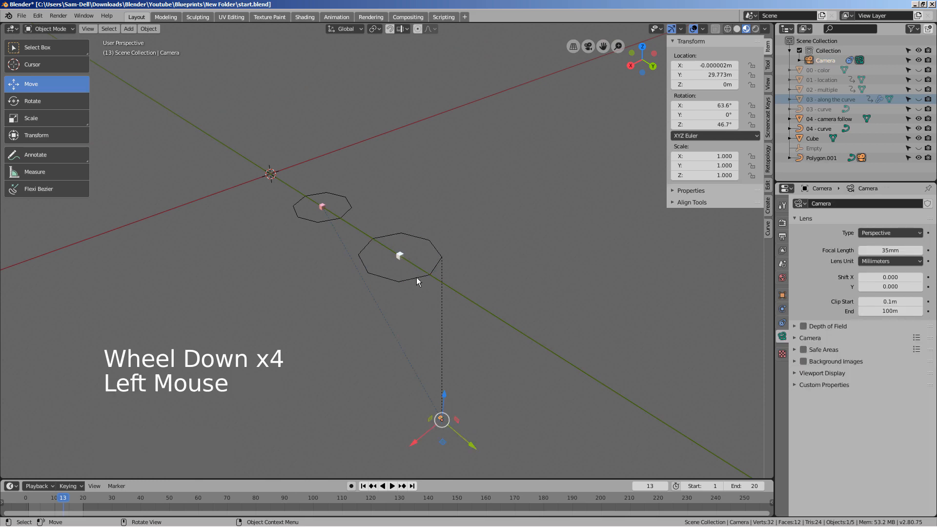
{"action": "left_click", "coordinate": [400, 256]}
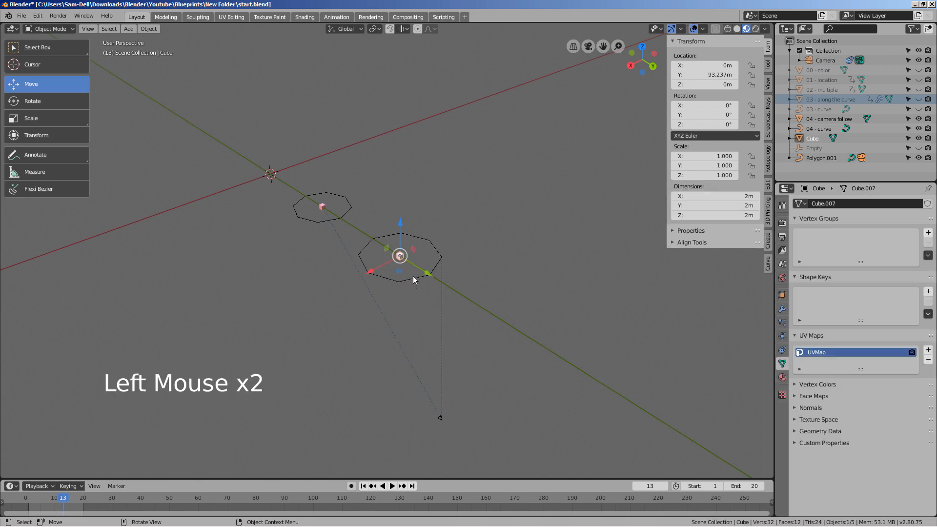
{"action": "key", "text": "shift+c"}
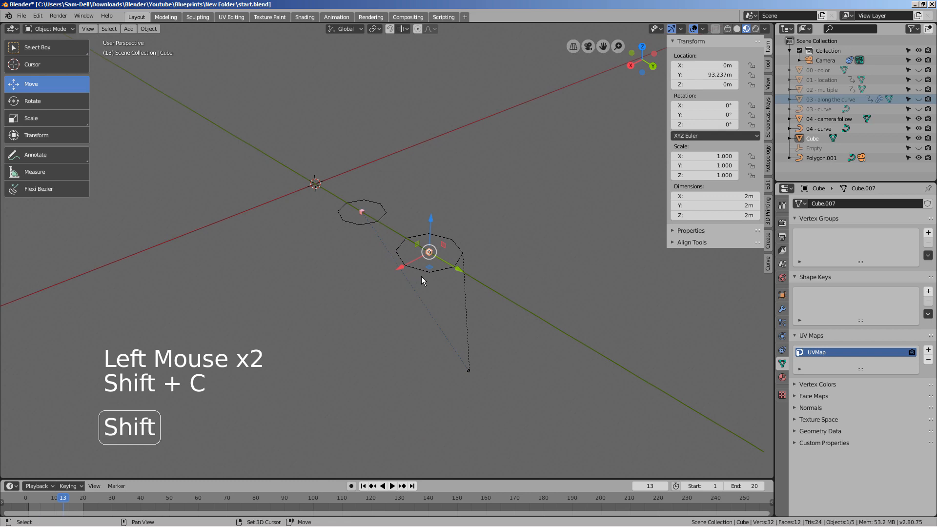
{"action": "key", "text": "shift+s"}
{"action": "left_click", "coordinate": [433, 333]}
{"action": "scroll", "coordinate": [434, 334], "scroll_direction": "up", "scroll_amount": 6}
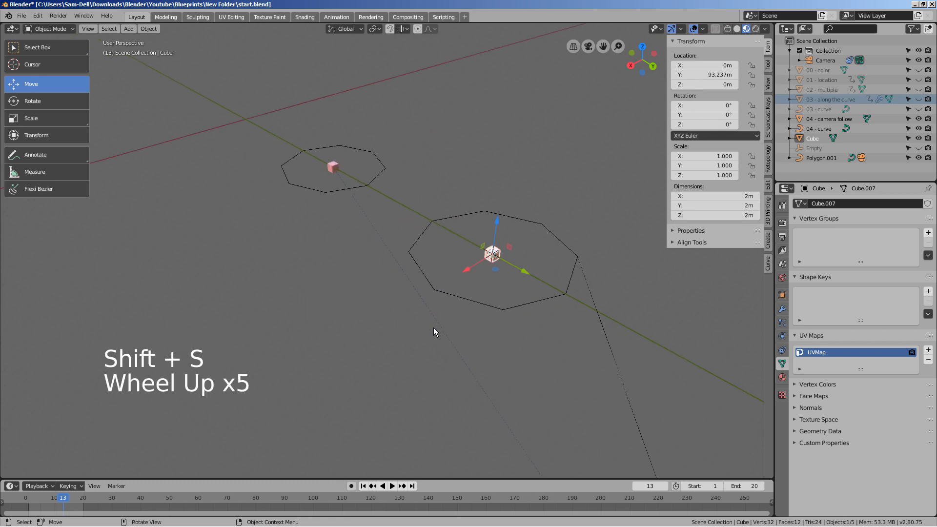
Add a Plain Axes empty at the 3D cursor, inside the new cube
{"action": "key", "text": "shift+a"}
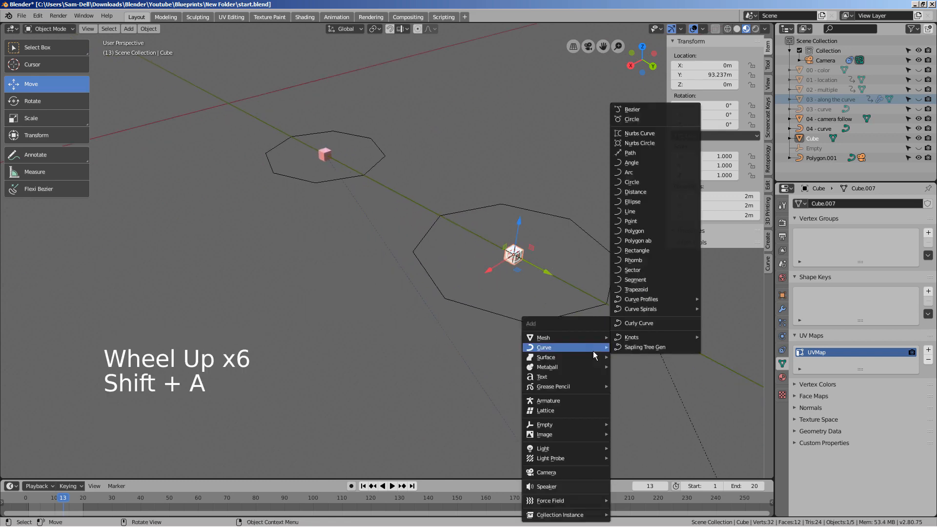
{"action": "mouse_move", "coordinate": [581, 425]}
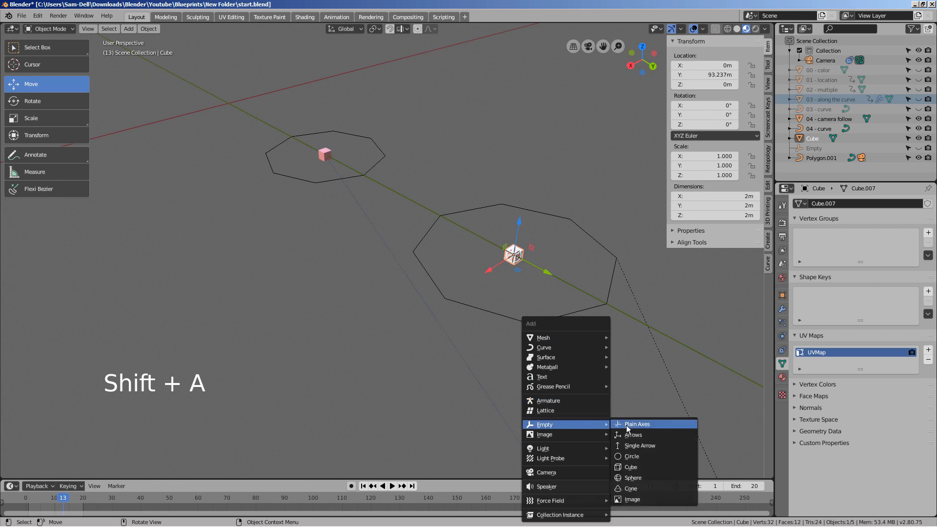
{"action": "left_click", "coordinate": [626, 426]}
{"action": "scroll", "coordinate": [546, 377], "scroll_direction": "down", "scroll_amount": 2}
{"action": "middle_click_drag", "start_coordinate": [547, 377], "coordinate": [408, 360], "text": "shift"}
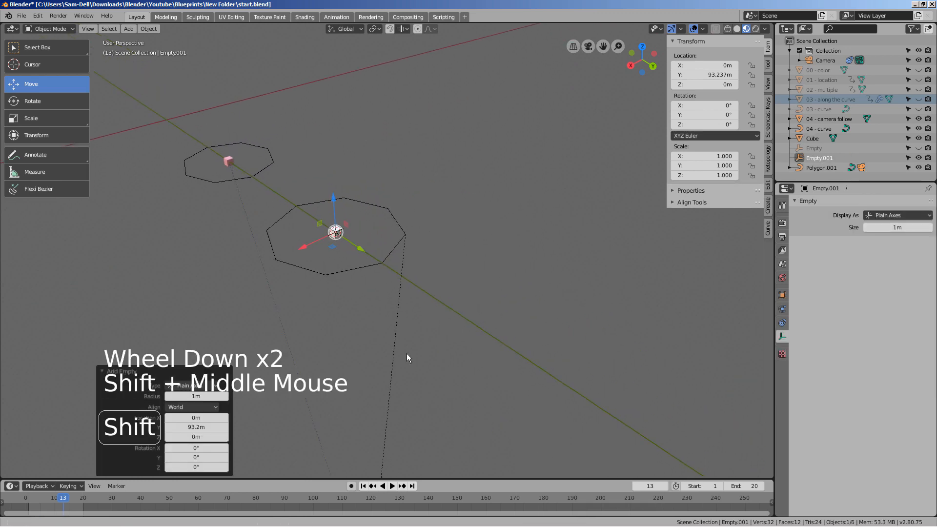
Set the target of the camera's Track To constraint to the new empty, Empty.001
{"action": "left_click", "coordinate": [781, 311]}
{"action": "left_click", "coordinate": [782, 323]}
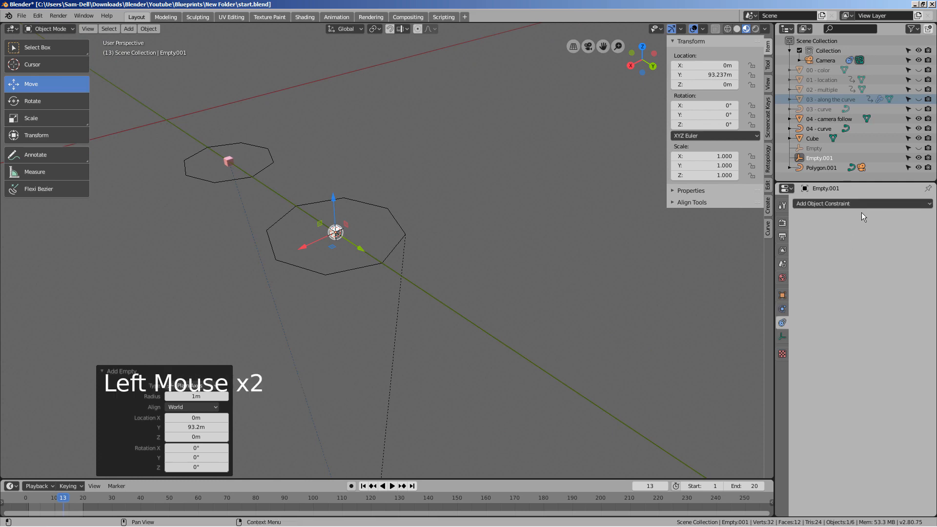
{"action": "scroll", "coordinate": [490, 370], "scroll_direction": "down", "scroll_amount": 5}
{"action": "left_click", "coordinate": [382, 336]}
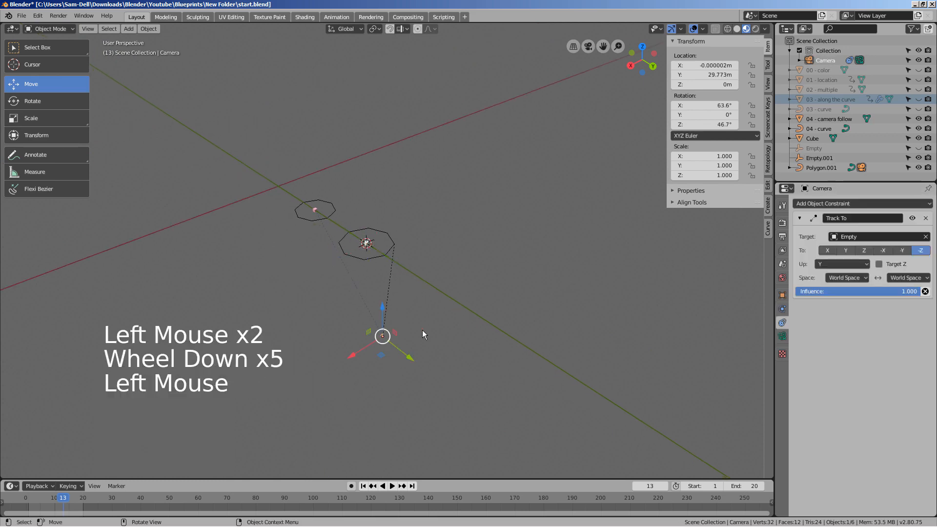
{"action": "left_click", "coordinate": [833, 237]}
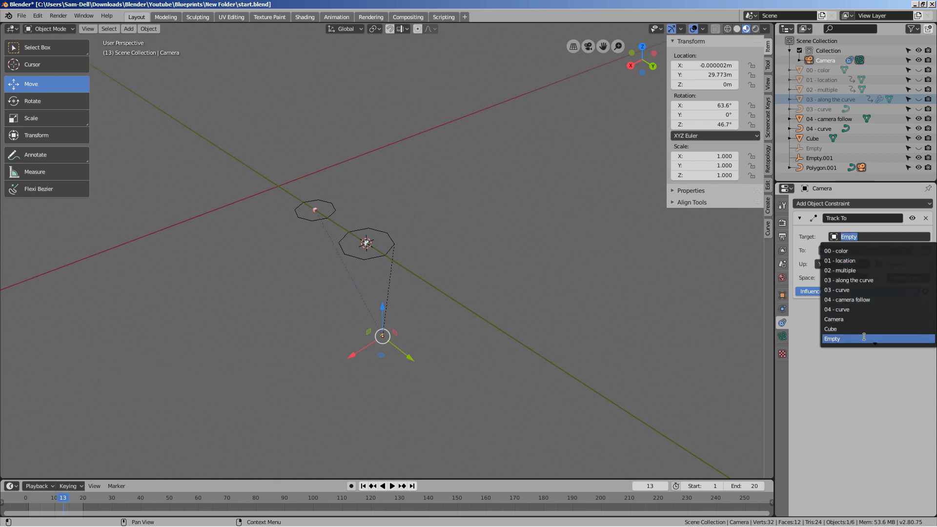
{"action": "scroll", "coordinate": [864, 337], "scroll_direction": "down", "scroll_amount": 2}
{"action": "left_click", "coordinate": [864, 329]}
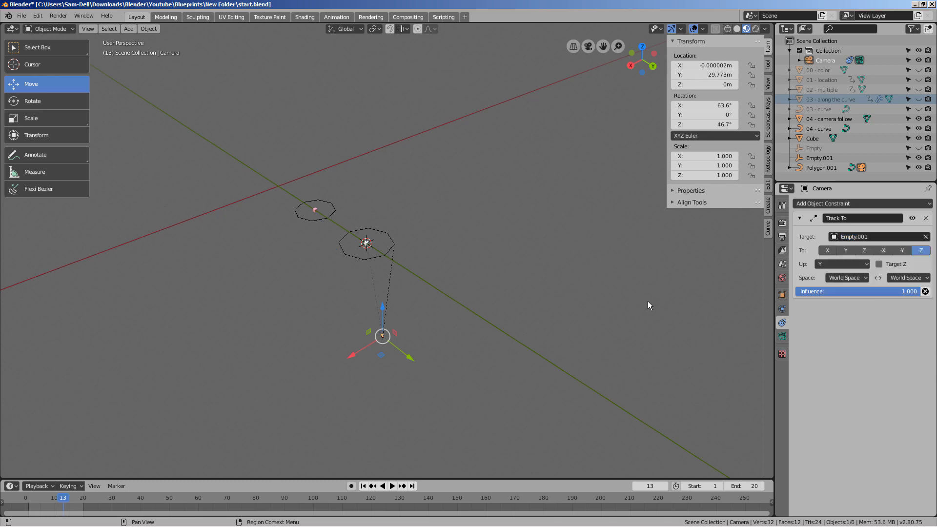
Move the camera up along the Z axis by about 43.1 m
{"action": "scroll", "coordinate": [554, 301], "scroll_direction": "up", "scroll_amount": 4}
{"action": "scroll", "coordinate": [537, 304], "scroll_direction": "down", "scroll_amount": 4}
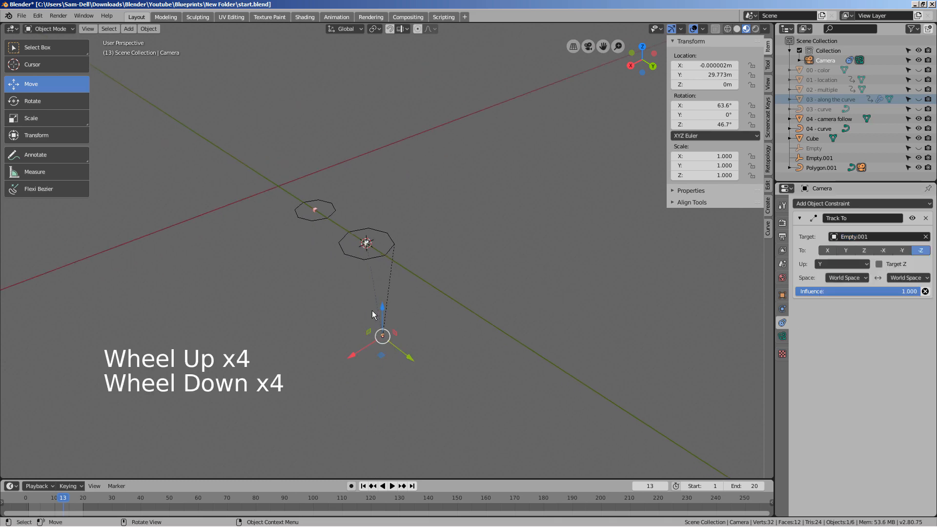
{"action": "left_click_drag", "start_coordinate": [383, 311], "coordinate": [366, 242]}
{"action": "scroll", "coordinate": [346, 287], "scroll_direction": "up", "scroll_amount": 8}
{"action": "middle_click_drag", "start_coordinate": [347, 308], "coordinate": [381, 308]}
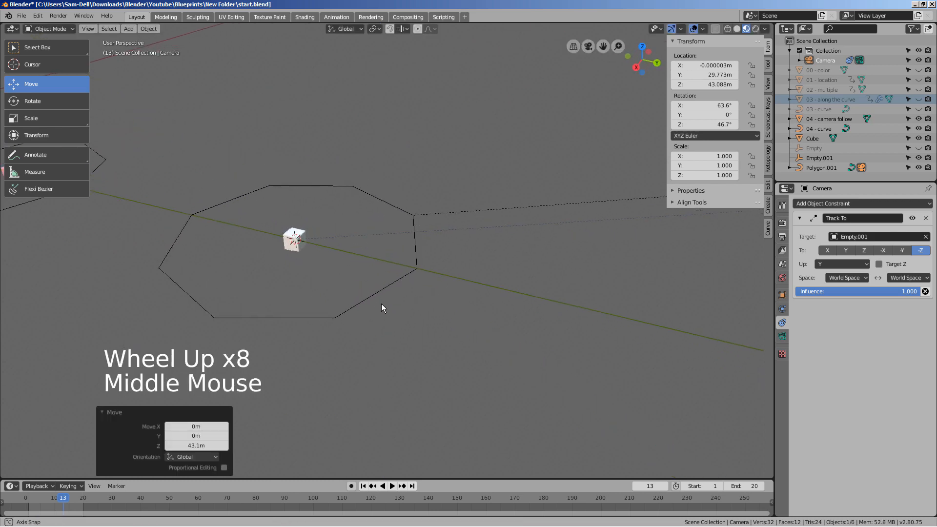
{"action": "scroll", "coordinate": [385, 307], "scroll_direction": "down", "scroll_amount": 5}
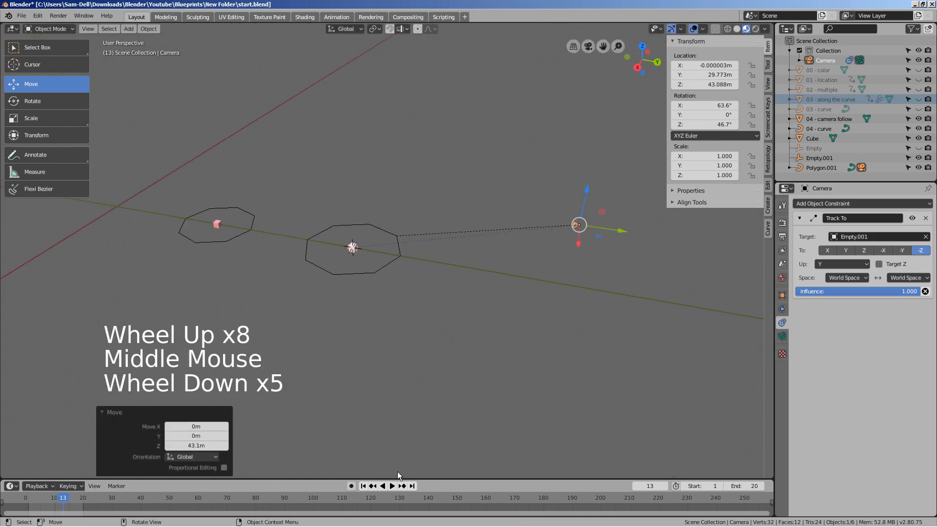
Scrub the timeline to examine the camera's motion around the new curve, both in the scene and through the camera view
{"action": "left_click", "coordinate": [41, 504]}
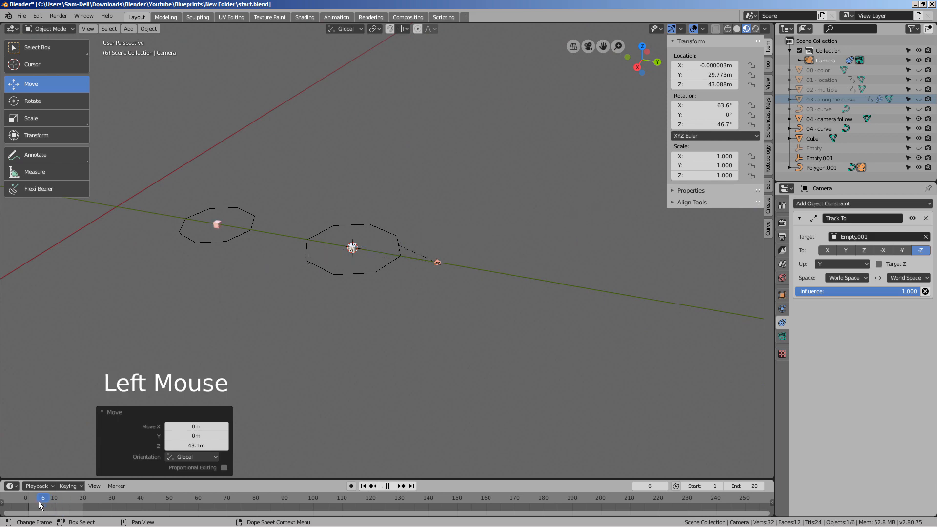
{"action": "mouse_move", "coordinate": [59, 507]}
{"action": "left_mouse_down"}
{"action": "mouse_move", "coordinate": [95, 506]}
{"action": "mouse_move", "coordinate": [43, 513]}
{"action": "mouse_move", "coordinate": [76, 511]}
{"action": "mouse_move", "coordinate": [52, 513]}
{"action": "left_mouse_up"}
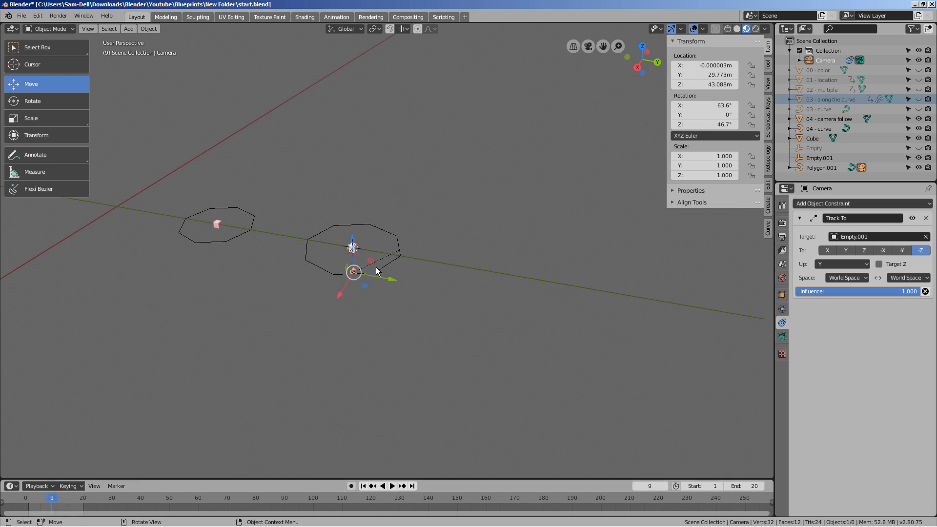
{"action": "left_click", "coordinate": [398, 242]}
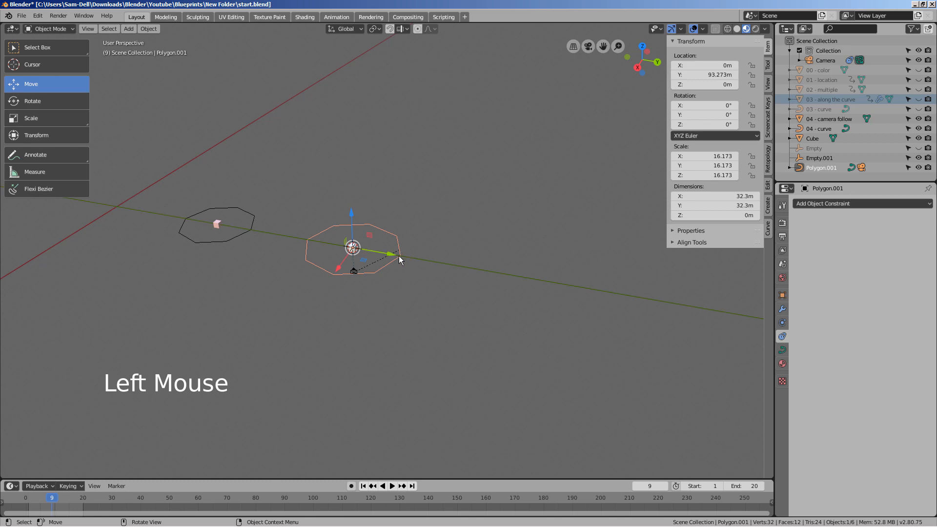
{"action": "key", "text": "KP_0"}
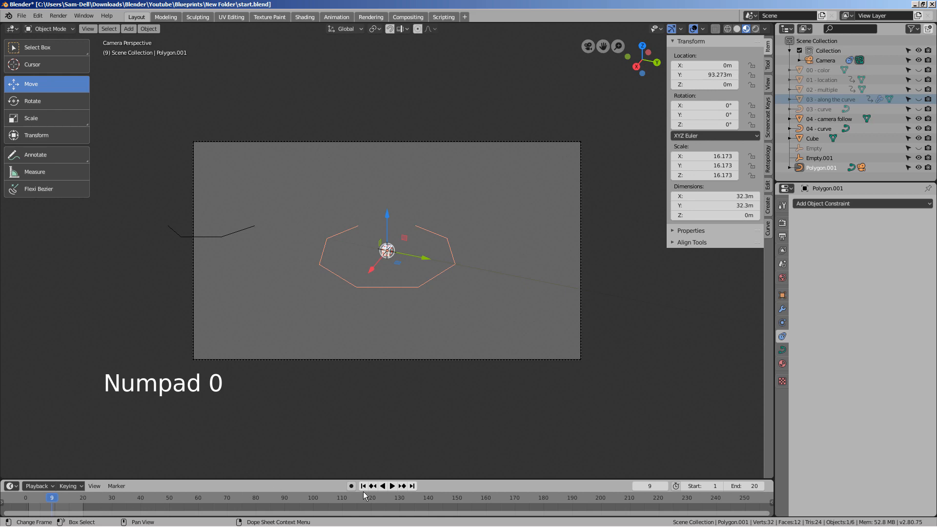
{"action": "left_click_drag", "start_coordinate": [57, 501], "coordinate": [17, 508]}
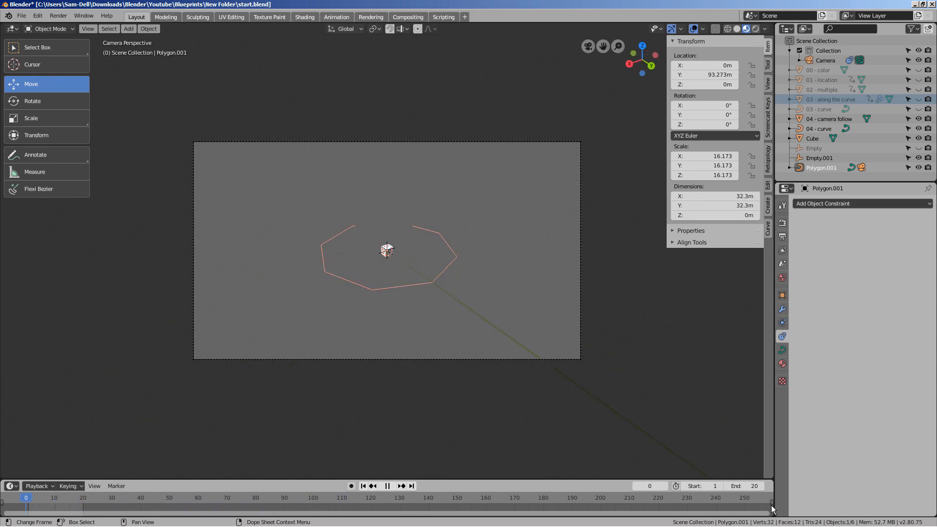
{"action": "key", "text": "KP_0"}
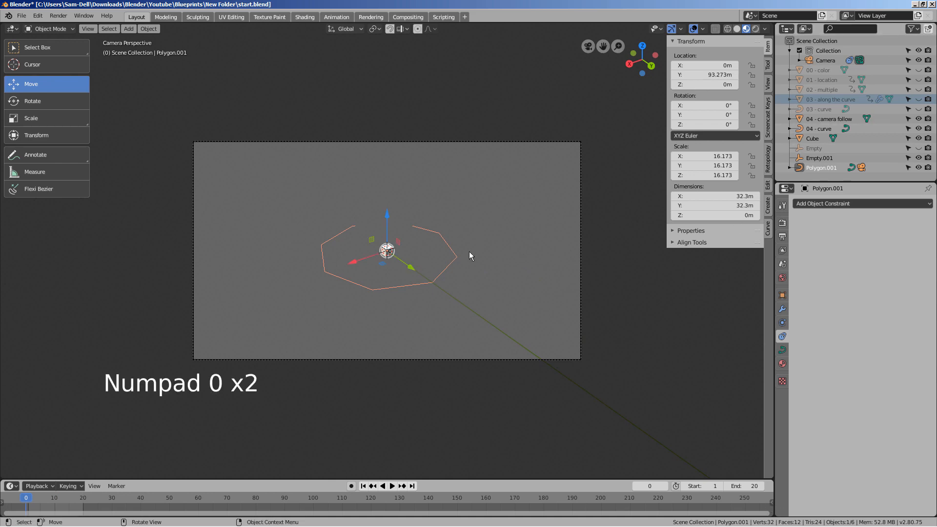
{"action": "key", "text": "KP_0"}
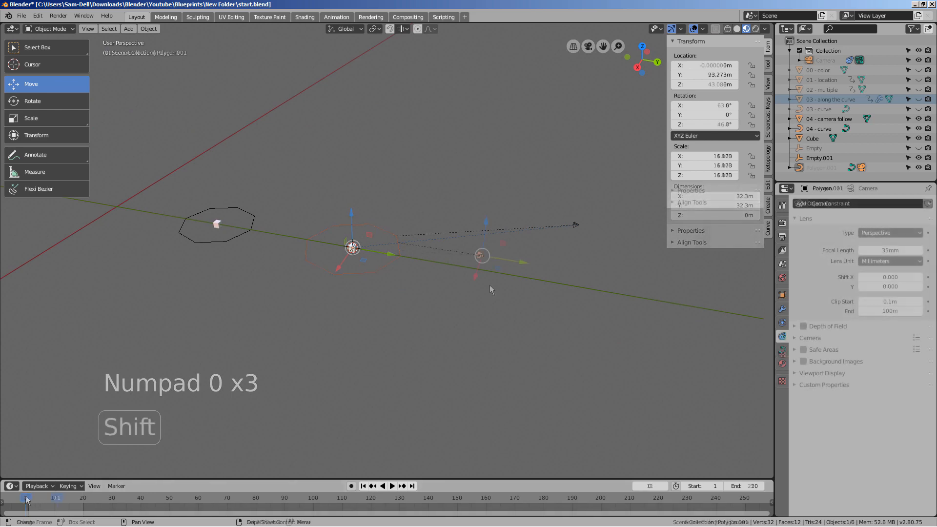
Snap the camera to the 3D cursor at the new cube and play the animation from the first frame
{"action": "key", "text": "shift+s"}
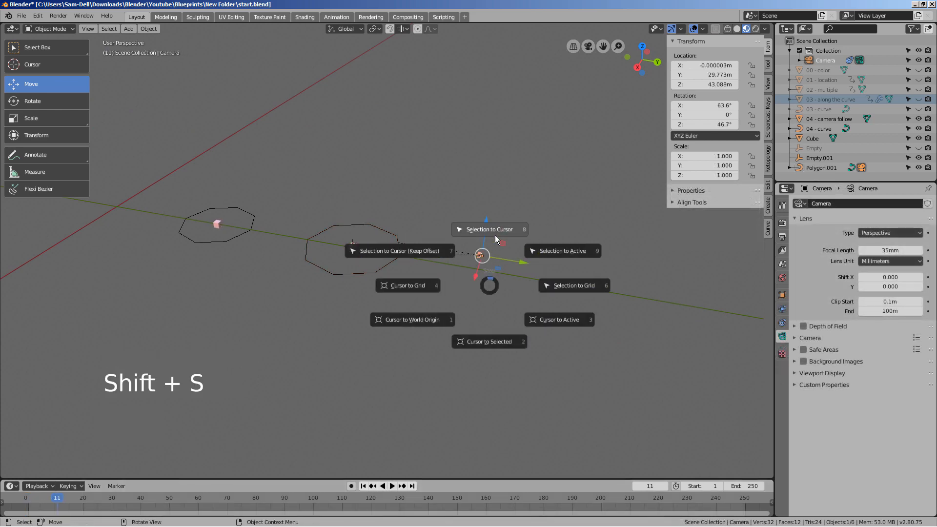
{"action": "left_click", "coordinate": [495, 235]}
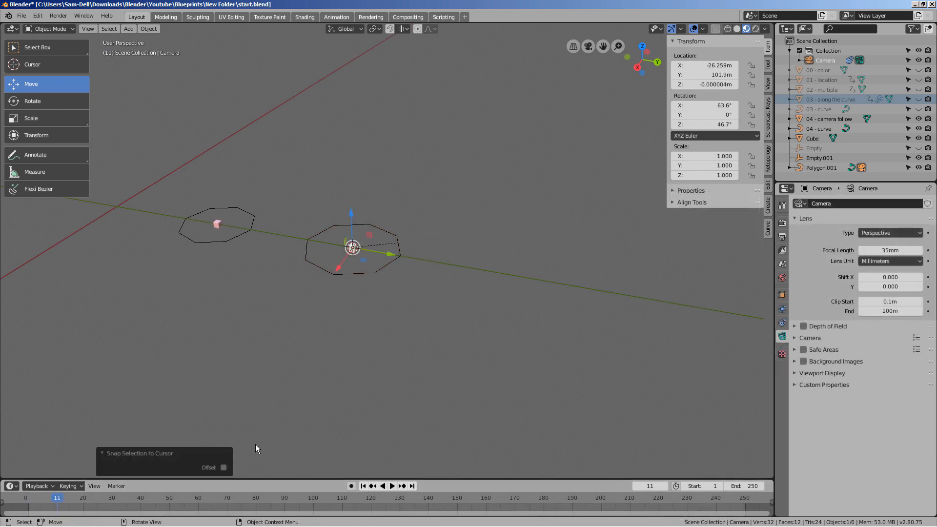
{"action": "left_click", "coordinate": [364, 486]}
{"action": "left_click", "coordinate": [392, 486]}
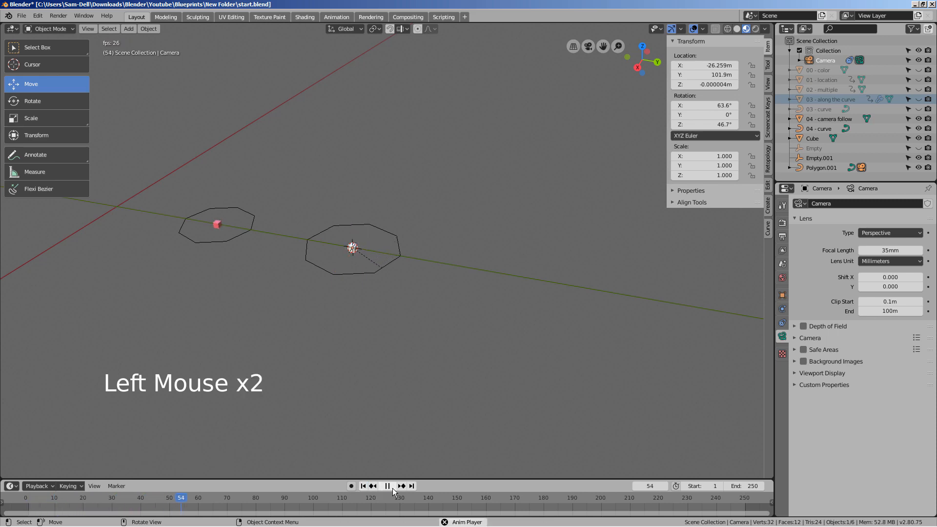
Stop the animation playback and snap the 3D cursor to the origin of the Polygon.001 curve
{"action": "left_click", "coordinate": [391, 487]}
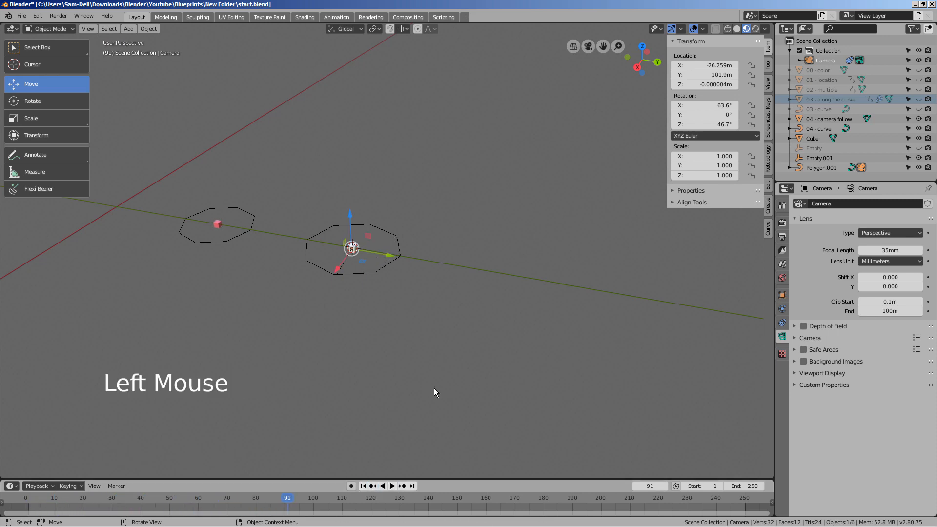
{"action": "double_click", "coordinate": [368, 273]}
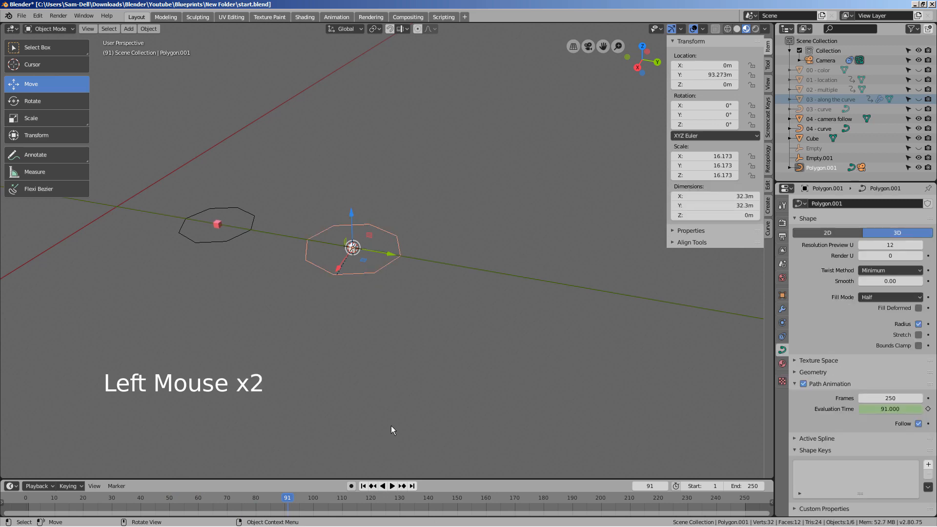
{"action": "key", "text": "shift+s"}
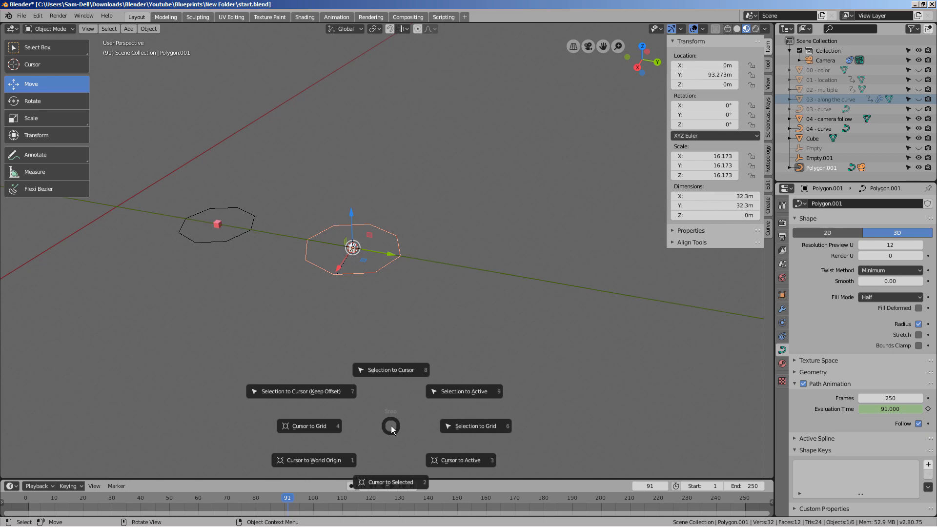
{"action": "left_click", "coordinate": [391, 481]}
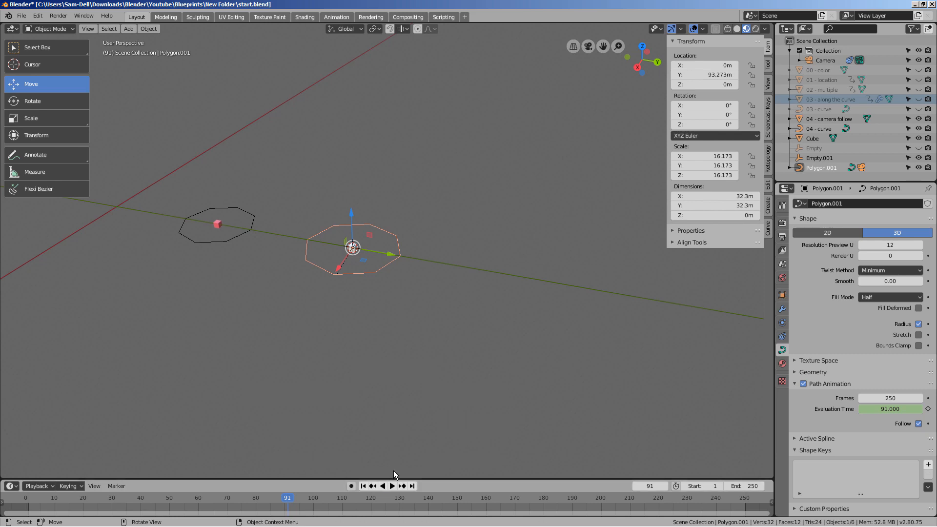
In Edit Mode, snap the 3D cursor to the Polygon.001 curve's control point at local X 0.70711 m, Y 0.70711 m
{"action": "left_click", "coordinate": [379, 277]}
{"action": "scroll", "coordinate": [369, 297], "scroll_direction": "up", "scroll_amount": 6}
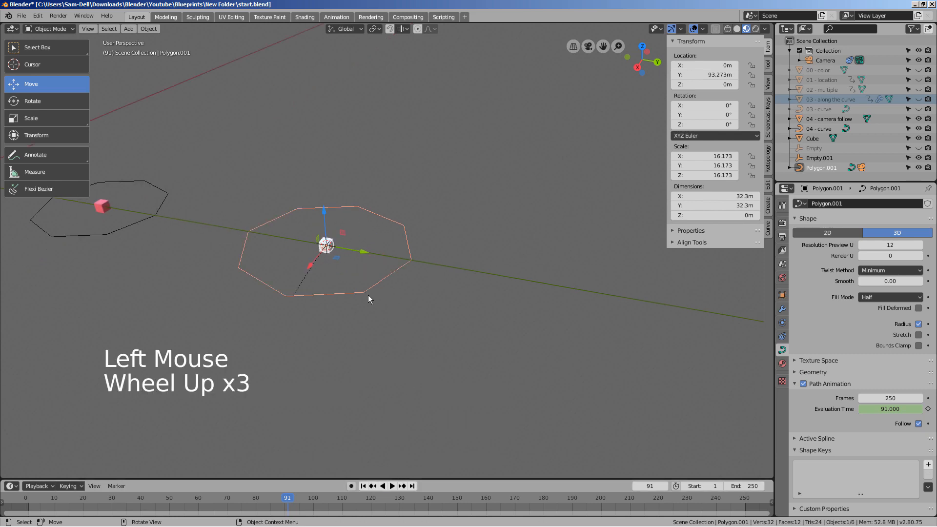
{"action": "key", "text": "Tab"}
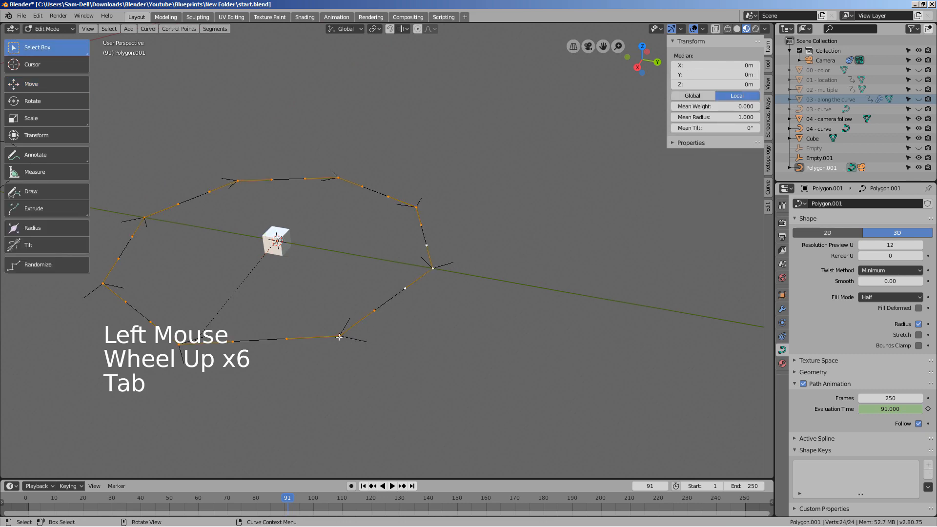
{"action": "left_click", "coordinate": [339, 336]}
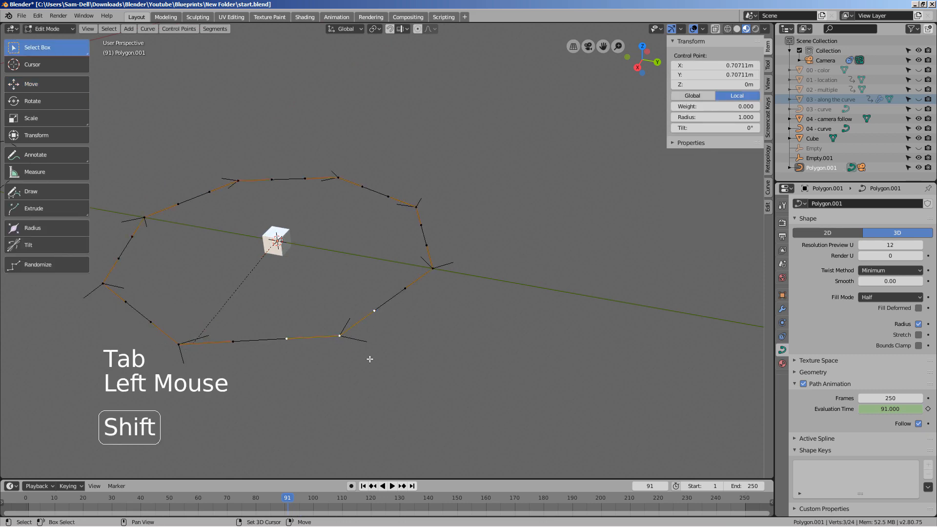
{"action": "key", "text": "shift+s"}
{"action": "left_click", "coordinate": [374, 414]}
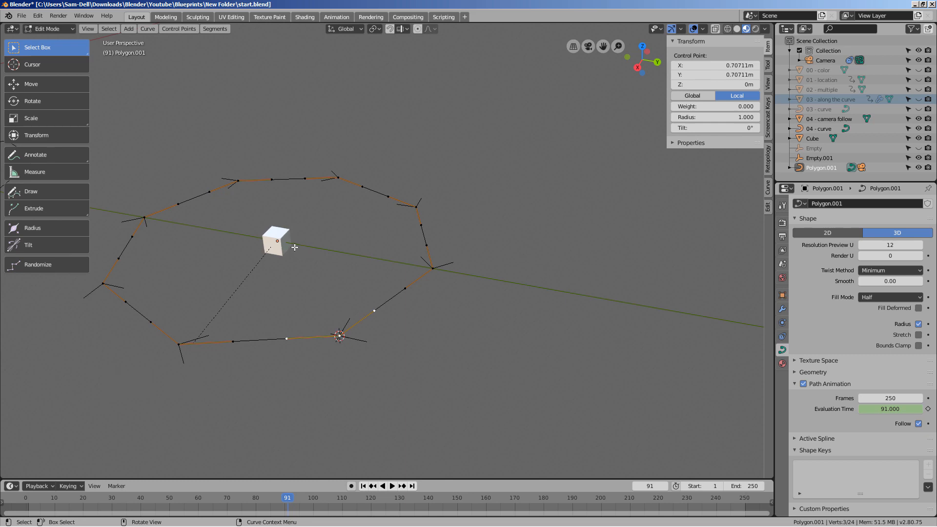
Try to snap the camera to the 3D cursor while the curve is still in Edit Mode
{"action": "left_click", "coordinate": [825, 60]}
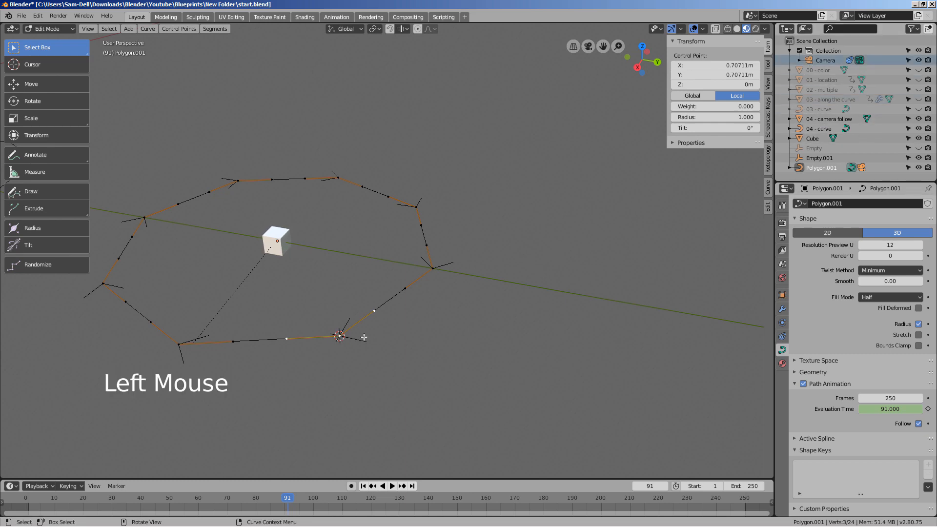
{"action": "key", "text": "shift+s"}
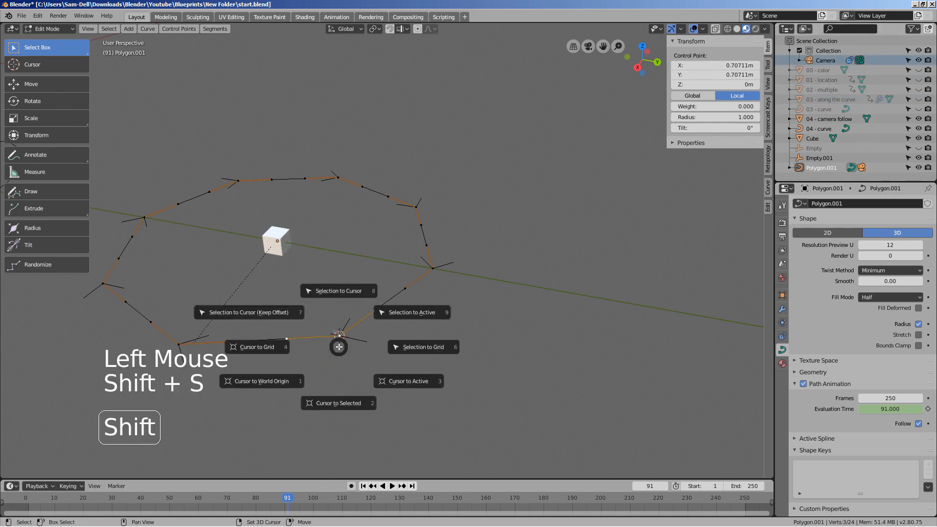
{"action": "left_click", "coordinate": [357, 289]}
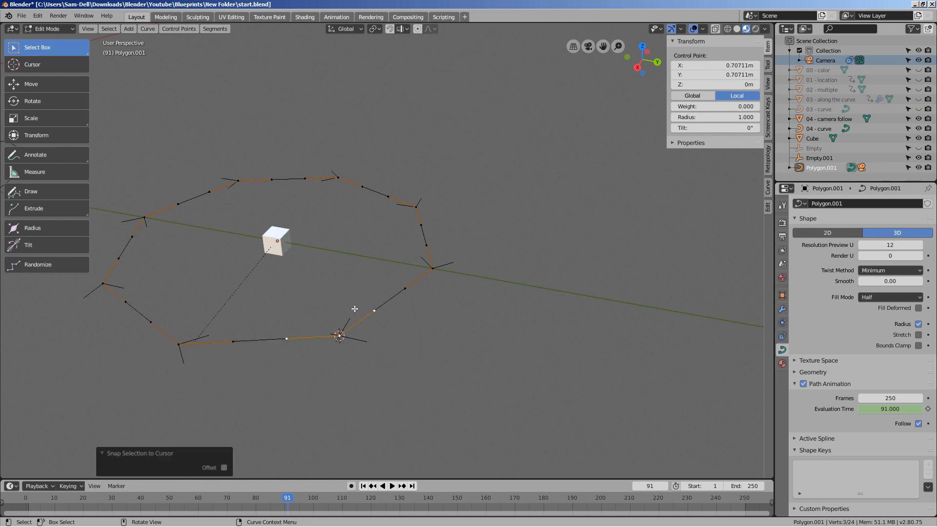
Undo the snap attempt and go back to Object Mode with the Polygon.001 curve selected
{"action": "key", "text": "ctrl+z"}
{"action": "key", "text": "ctrl+z"}
{"action": "key", "text": "ctrl+z"}
{"action": "key", "text": "ctrl+z"}
{"action": "key", "text": "ctrl+z"}
{"action": "key", "text": "ctrl+z"}
{"action": "key", "text": "ctrl+z"}
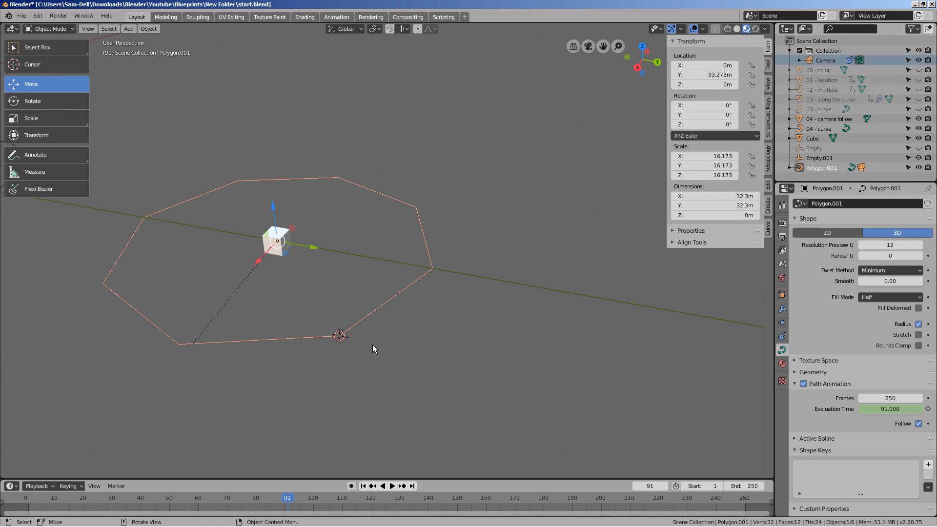
Select the camera and snap it to the 3D cursor at the corner of the Polygon.001 curve
{"action": "left_click", "coordinate": [390, 334]}
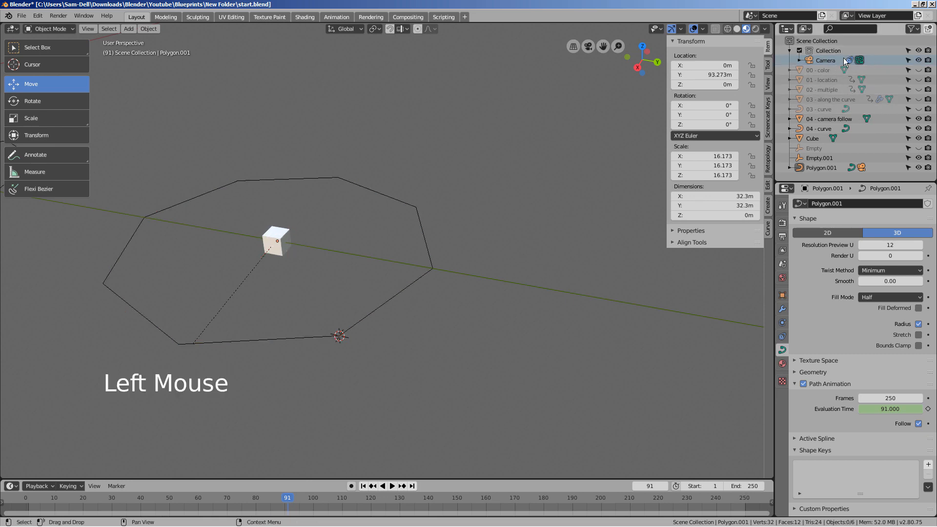
{"action": "left_click", "coordinate": [825, 60]}
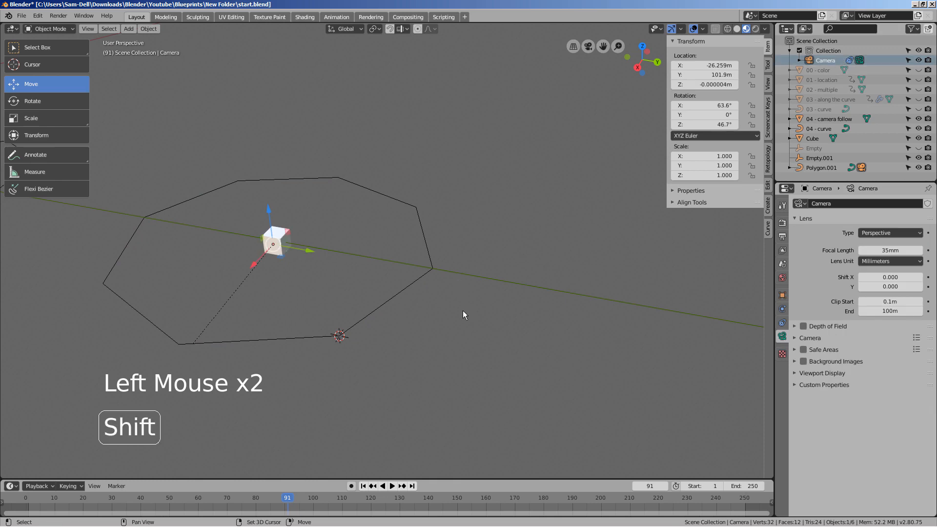
{"action": "key", "text": "shift+s"}
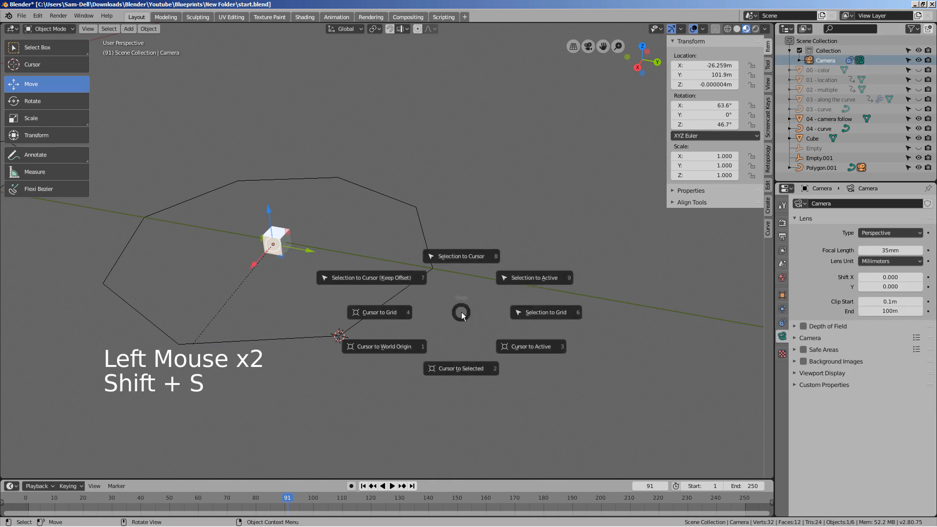
{"action": "left_click", "coordinate": [467, 253]}
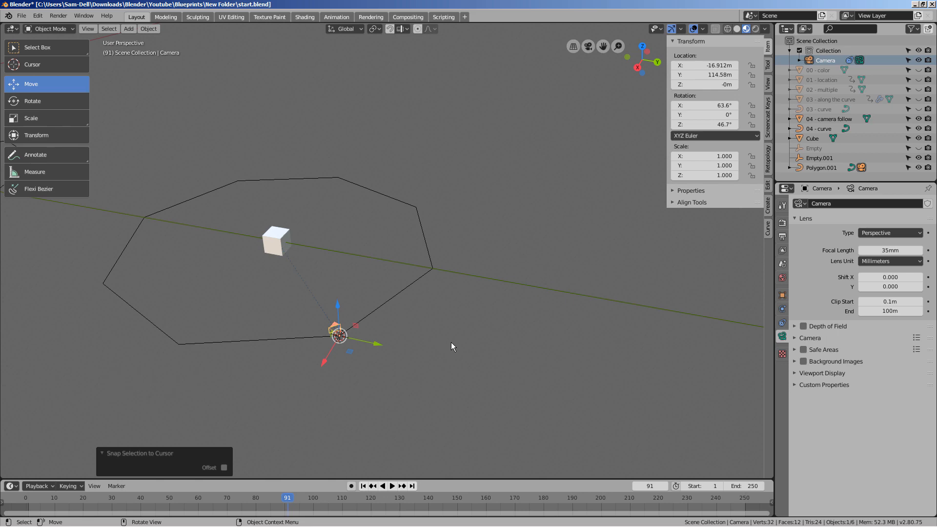
Play the camera's motion along the curve in the scene and through the camera view, and return to the first frame
{"action": "key", "text": "Tab"}
{"action": "left_click", "coordinate": [379, 316]}
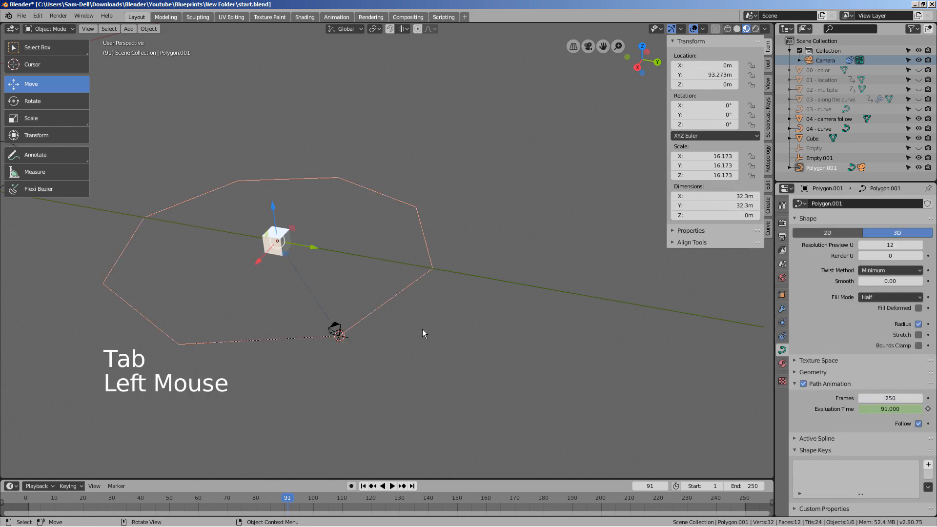
{"action": "left_click", "coordinate": [445, 338]}
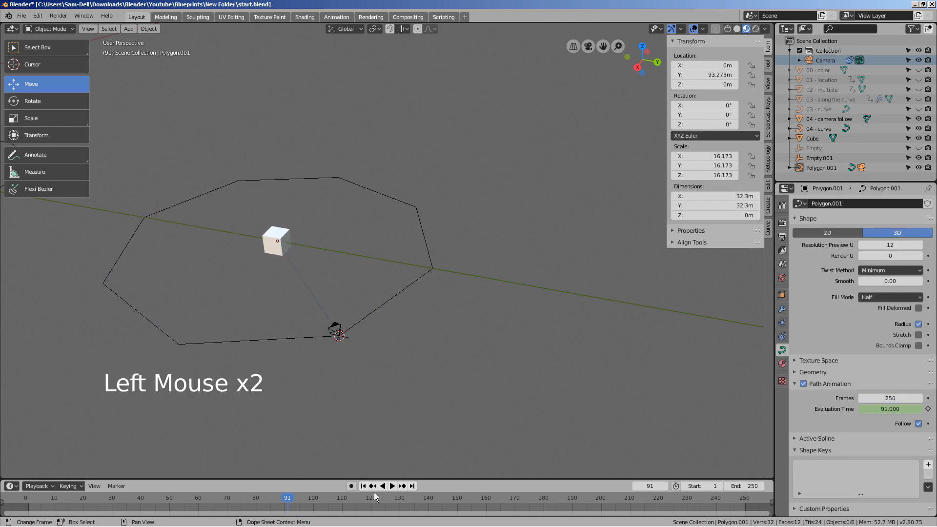
{"action": "left_click", "coordinate": [392, 486]}
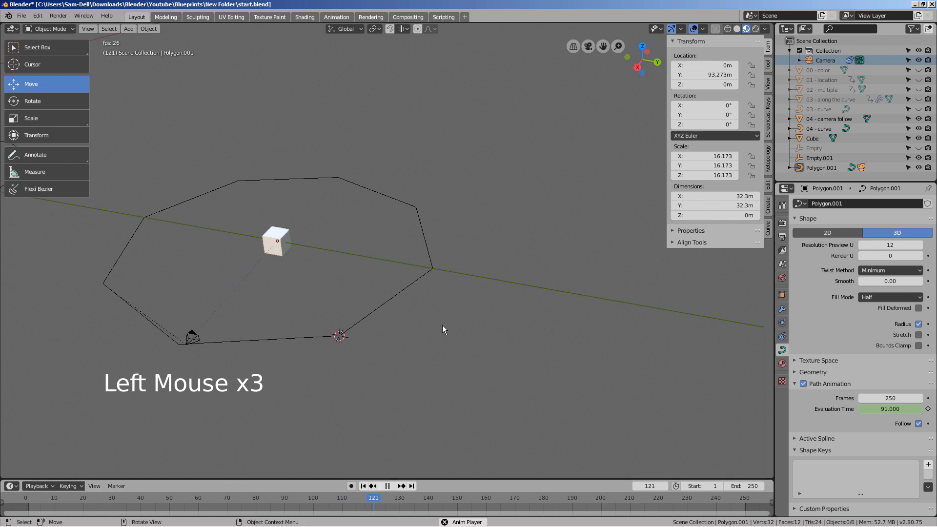
{"action": "key", "text": "KP_0"}
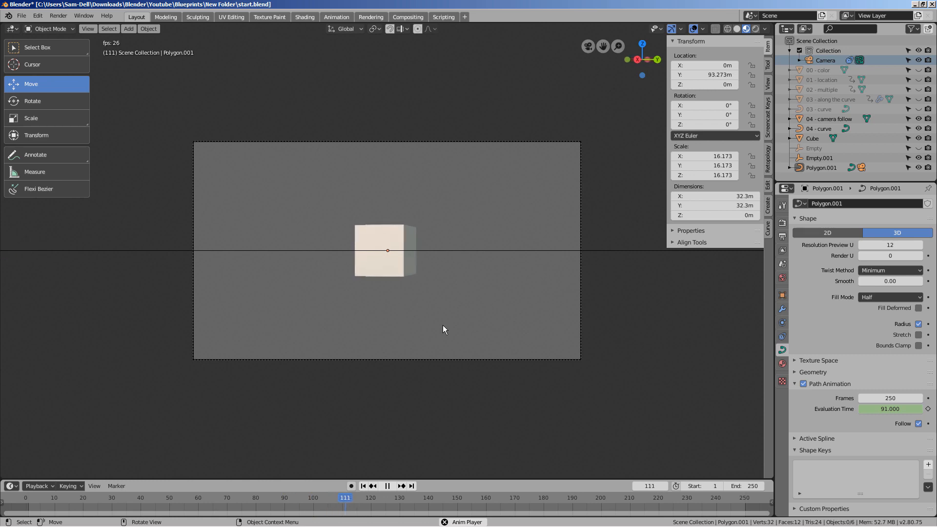
{"action": "left_click", "coordinate": [387, 486]}
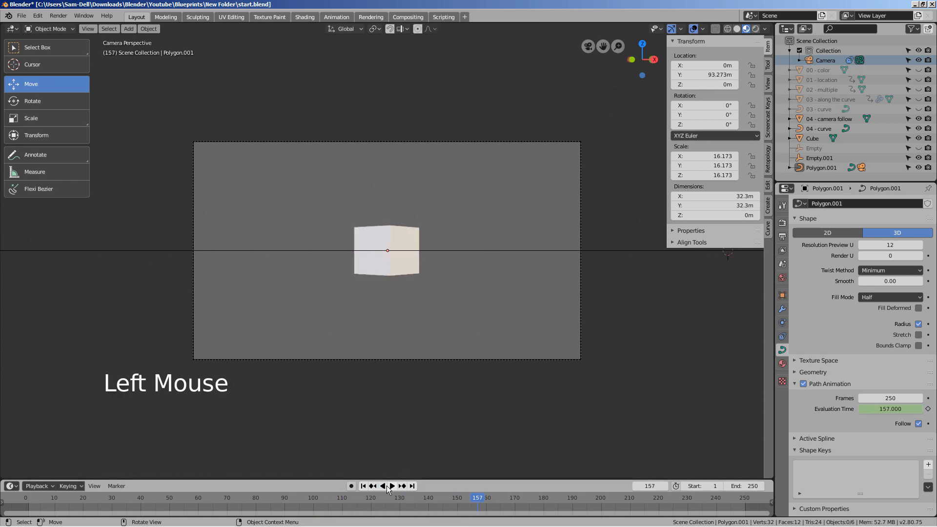
{"action": "left_click", "coordinate": [385, 486]}
{"action": "left_click", "coordinate": [364, 485]}
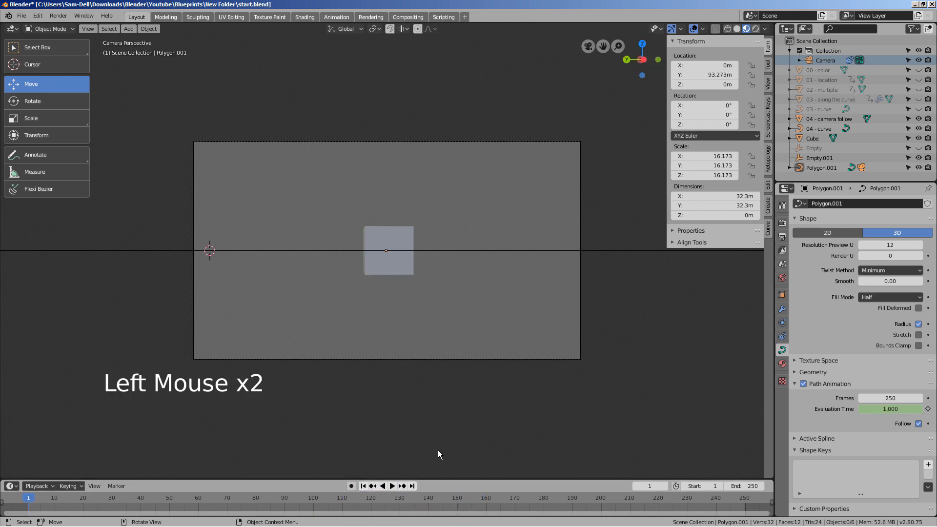
{"action": "key", "text": "KP_0"}
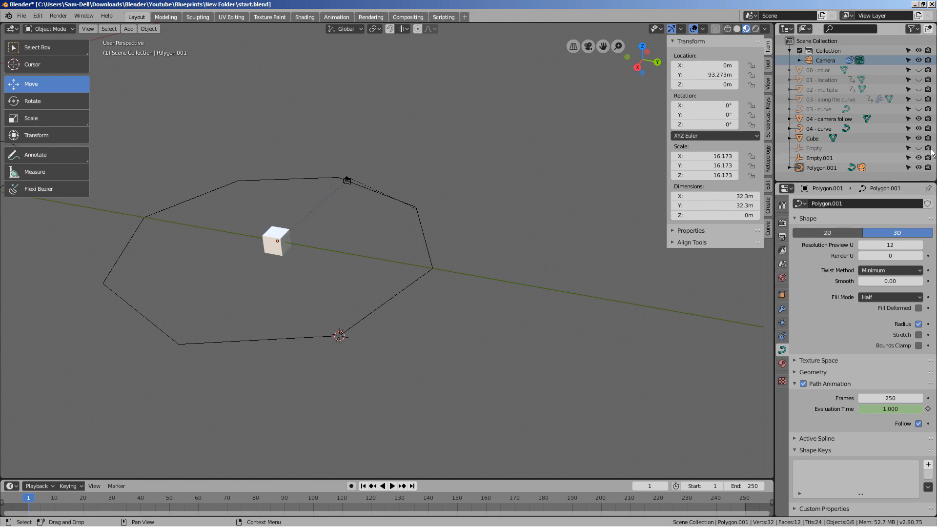
Hide the Cube, 04 - curve and 04 - camera follow objects, and unhide 00 - color
{"action": "left_click", "coordinate": [919, 138]}
{"action": "left_click", "coordinate": [919, 128]}
{"action": "left_click", "coordinate": [918, 118]}
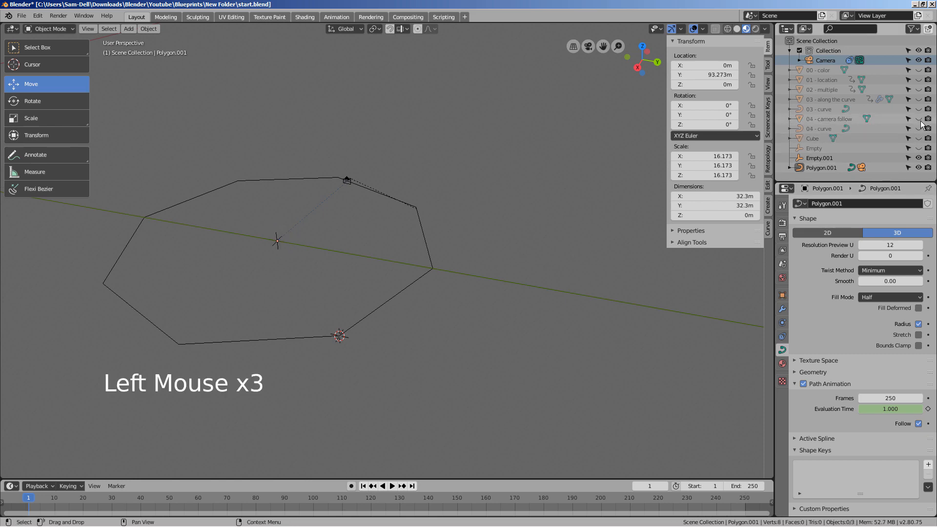
{"action": "left_click", "coordinate": [919, 69]}
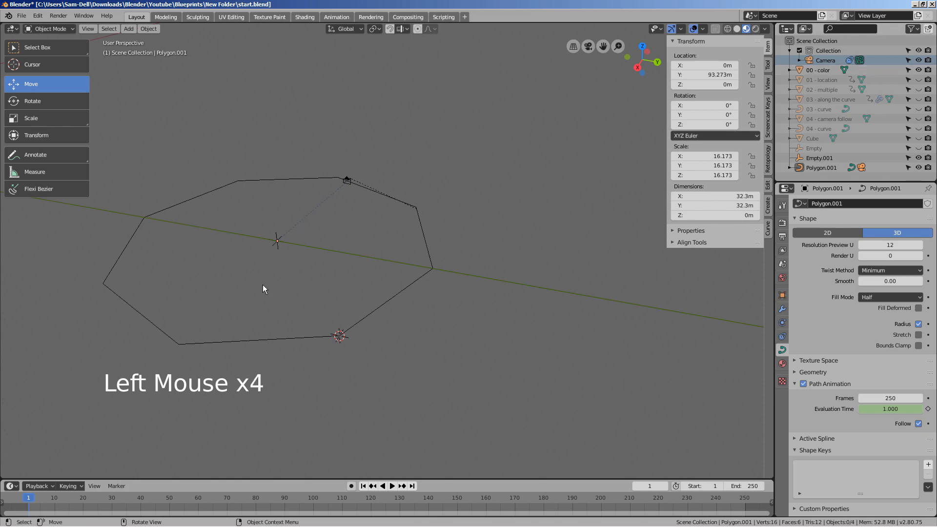
Select the 00 - color cube, frame it in the viewport and play its color animation
{"action": "left_click", "coordinate": [819, 70]}
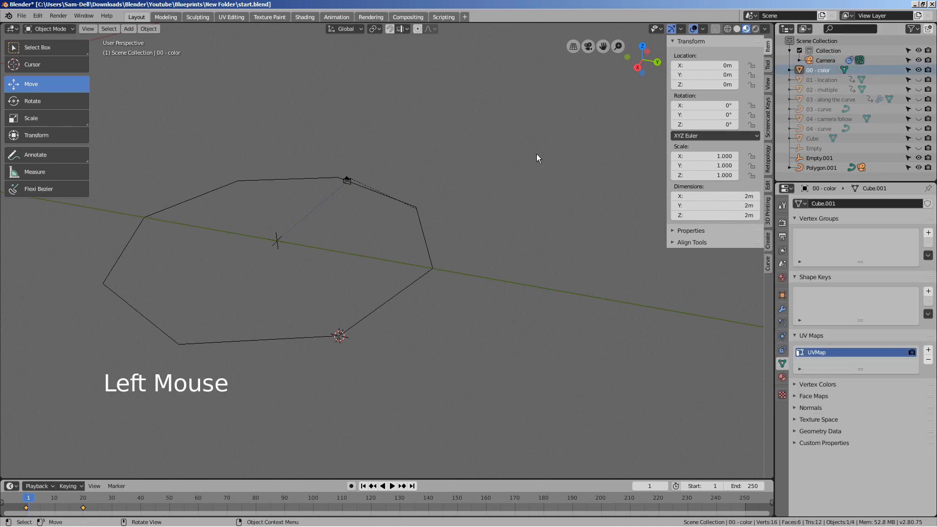
{"action": "key", "text": "KP_0"}
{"action": "key", "text": "KP_0"}
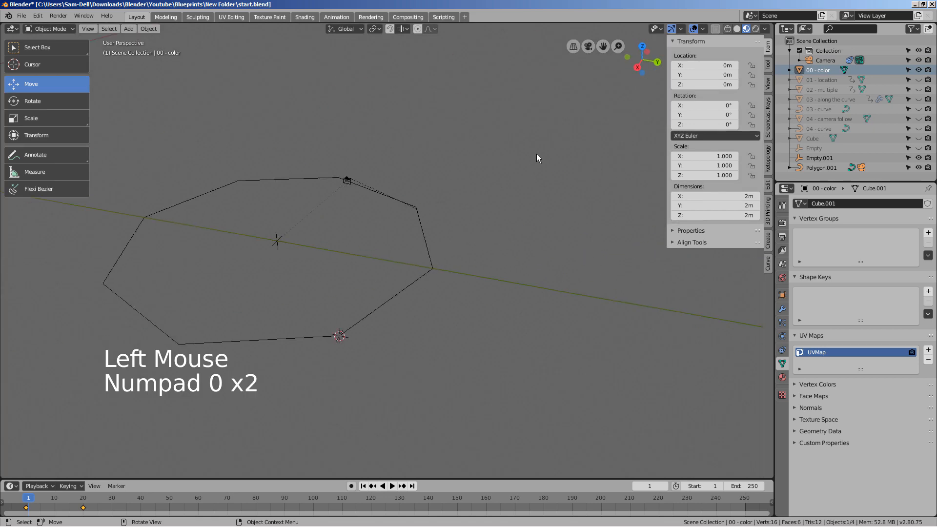
{"action": "key", "text": "KP_Decimal"}
{"action": "scroll", "coordinate": [481, 206], "scroll_direction": "down", "scroll_amount": 8}
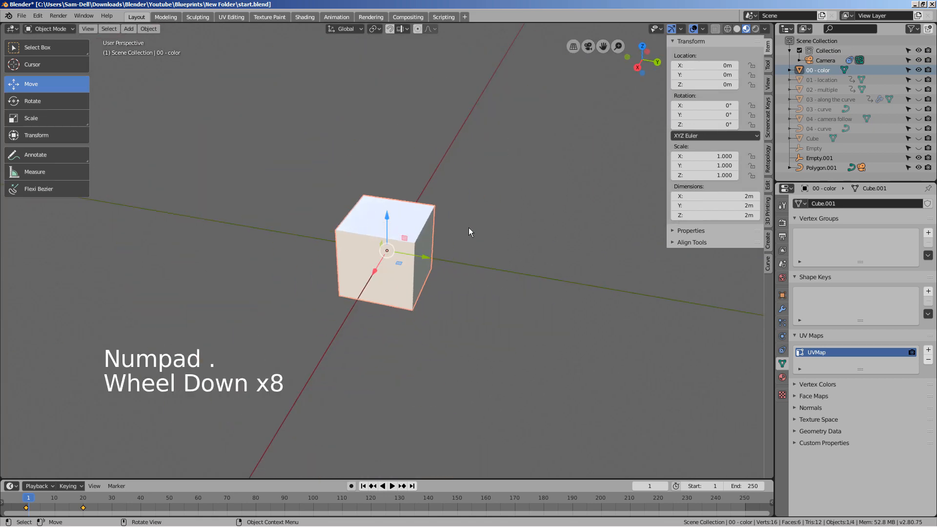
{"action": "left_click", "coordinate": [393, 486]}
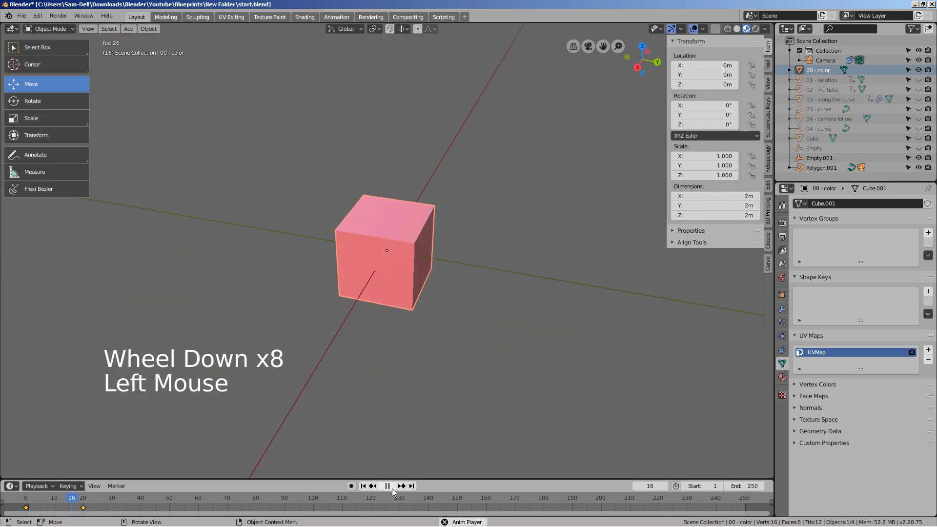
{"action": "left_click", "coordinate": [393, 486]}
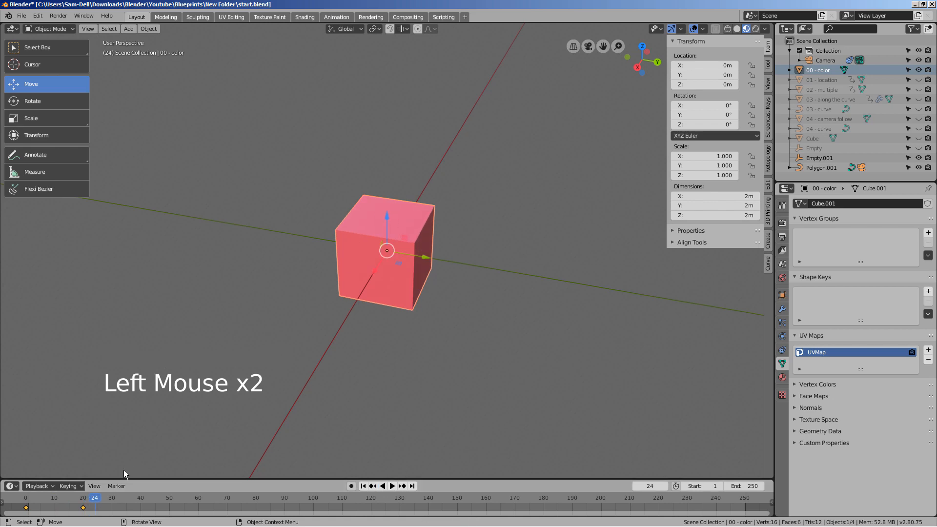
Try to delete the 00 - color cube's keyframe at frame 20 using the viewport's Delete Keyframe command
{"action": "left_click", "coordinate": [83, 504]}
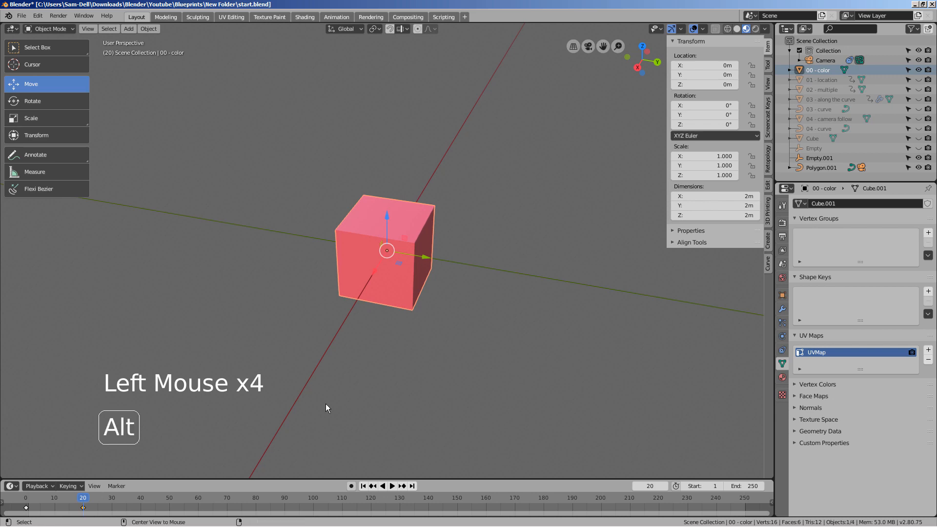
{"action": "key", "text": "alt+i"}
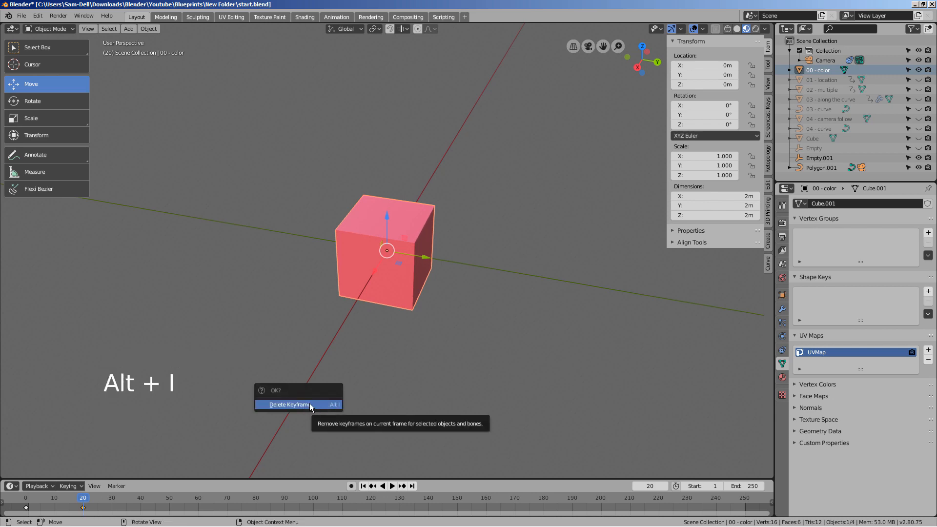
{"action": "left_click", "coordinate": [288, 404]}
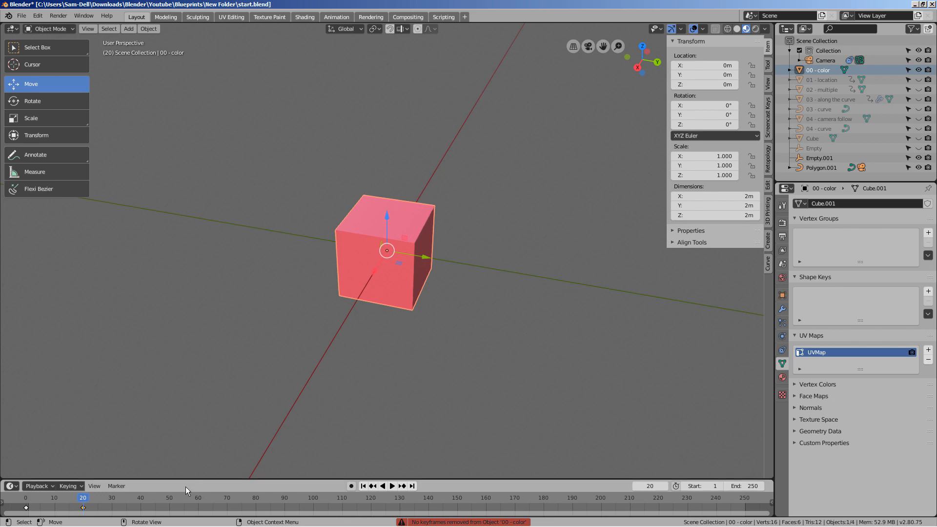
{"action": "left_click", "coordinate": [502, 396]}
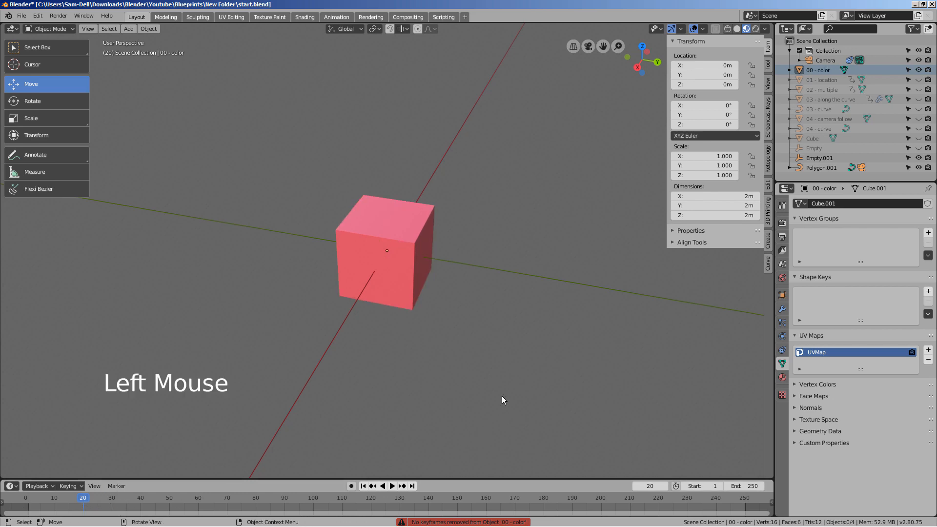
{"action": "left_click", "coordinate": [420, 271]}
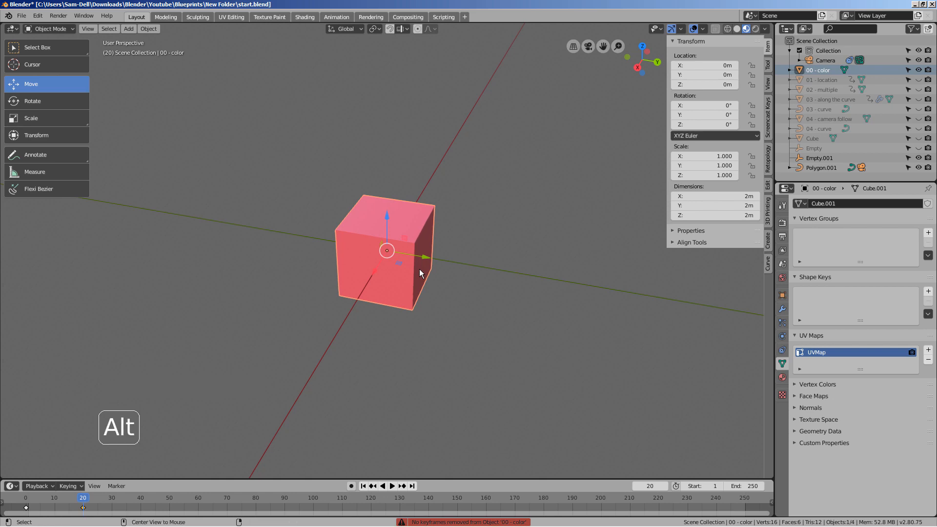
{"action": "key", "text": "alt+i"}
{"action": "left_click", "coordinate": [419, 270]}
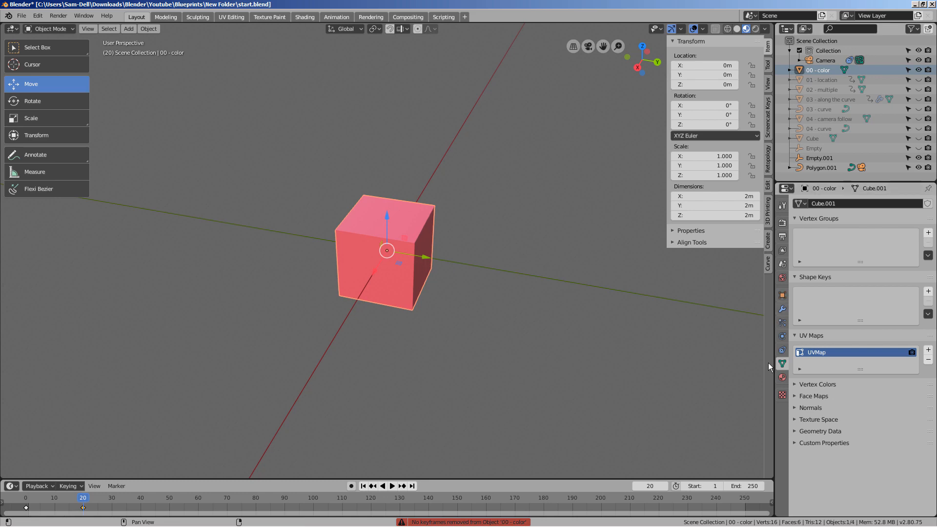
Clear the keyframes from the Base Color of the cube's Material.001
{"action": "left_click", "coordinate": [783, 377]}
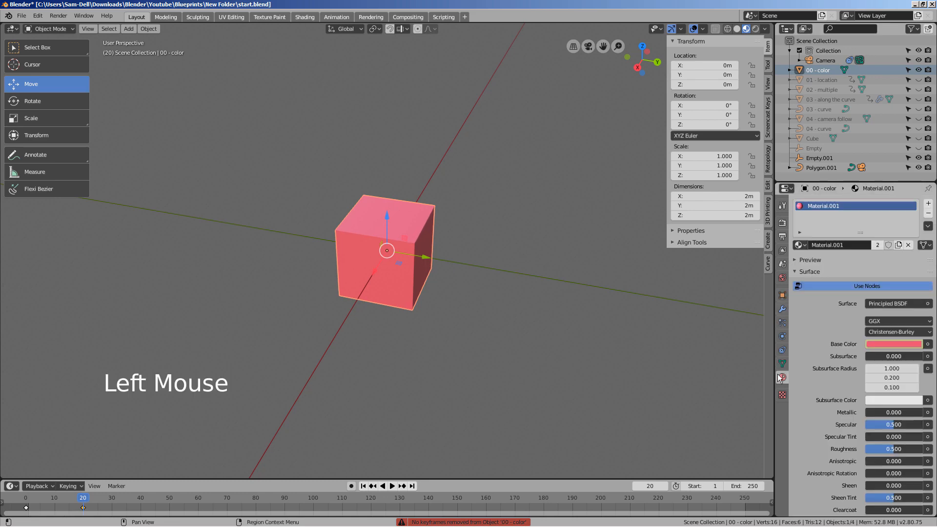
{"action": "right_click", "coordinate": [895, 344]}
{"action": "key", "text": "Escape"}
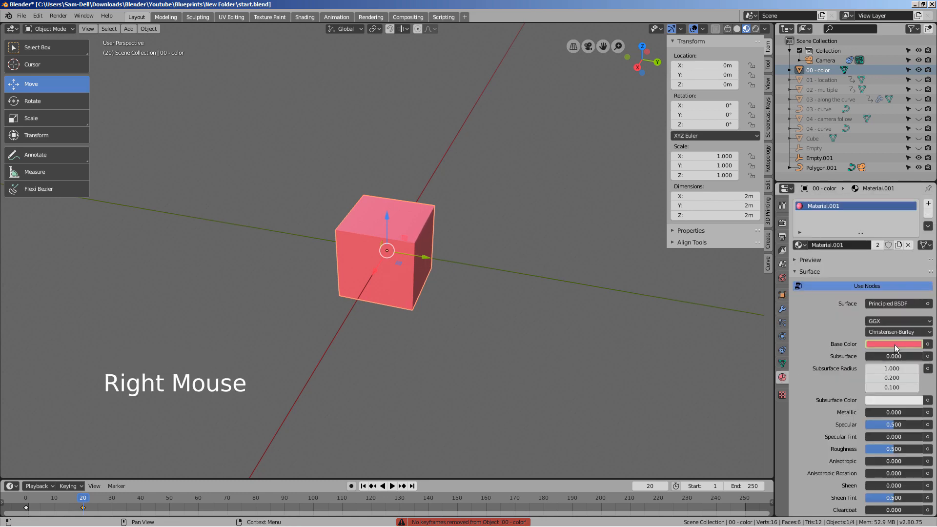
{"action": "right_click", "coordinate": [894, 345]}
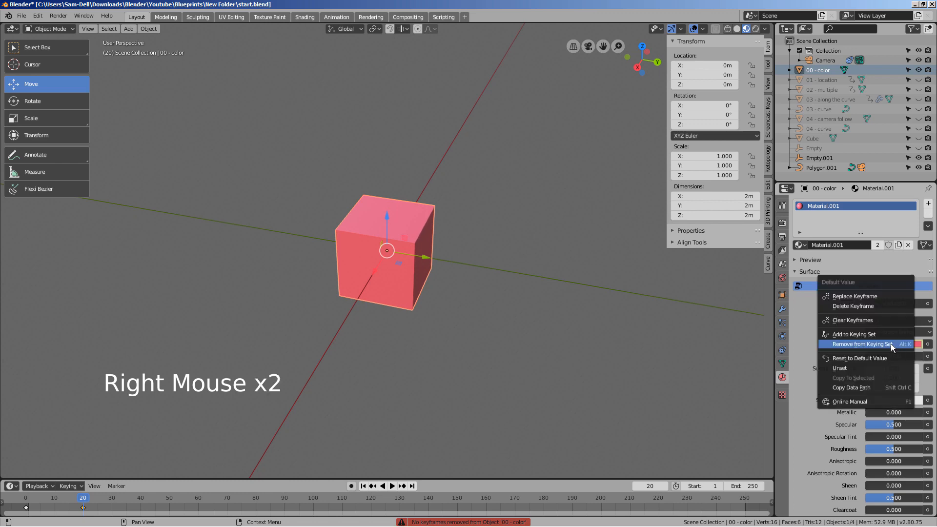
{"action": "key", "text": "Escape"}
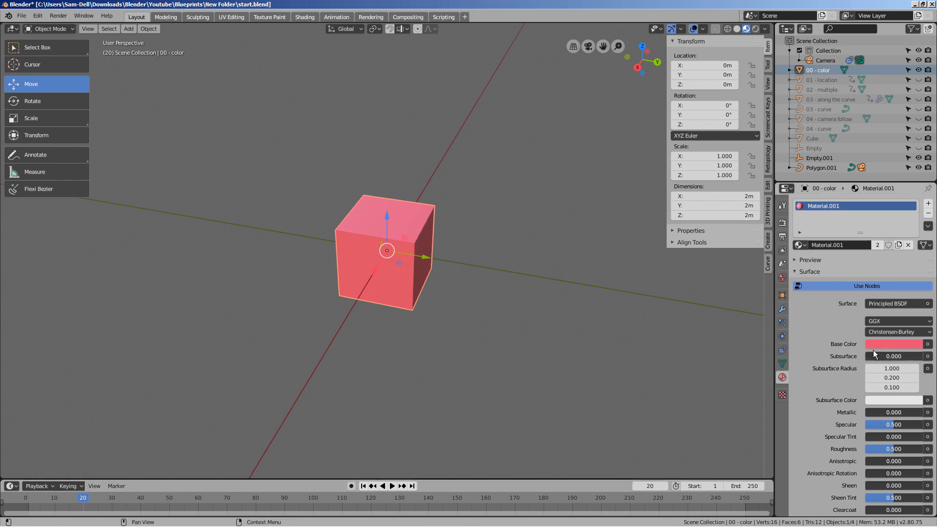
Scrub the timeline back from frame 20 and undo the clearing of the Base Color keyframes
{"action": "left_click_drag", "start_coordinate": [84, 503], "coordinate": [30, 503]}
{"action": "key", "text": "ctrl+z"}
{"action": "key", "text": "ctrl+z"}
{"action": "key", "text": "ctrl+z"}
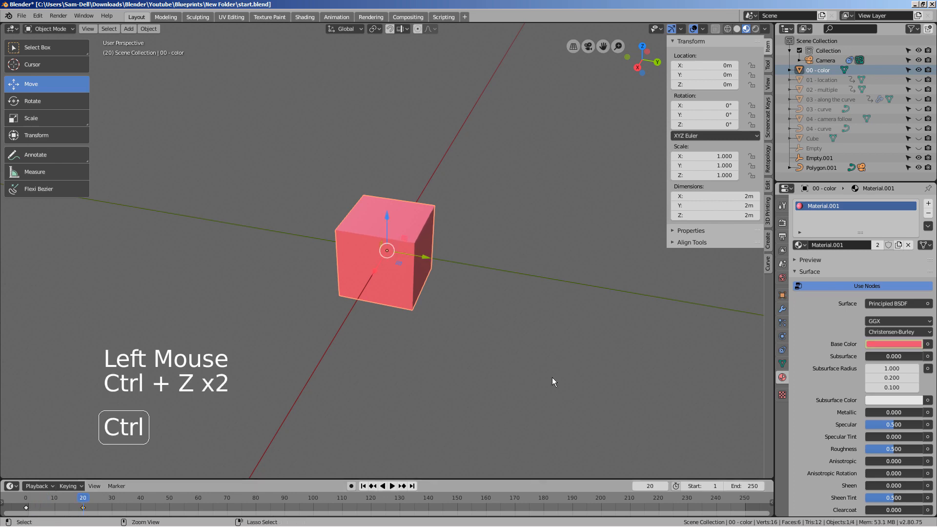
In the Animation workspace, select the 00 - color cube and delete its frame 20 keyframe in the Dope Sheet
{"action": "left_click", "coordinate": [634, 359]}
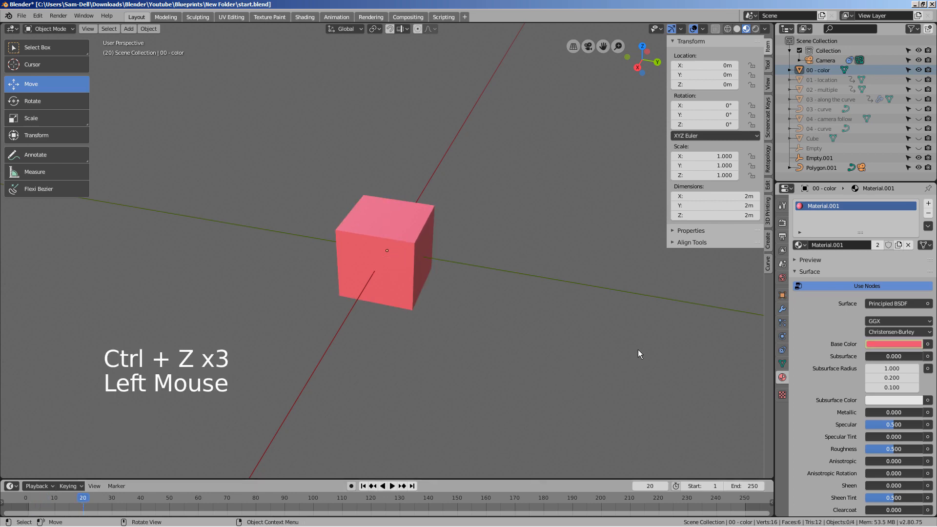
{"action": "left_click", "coordinate": [337, 18]}
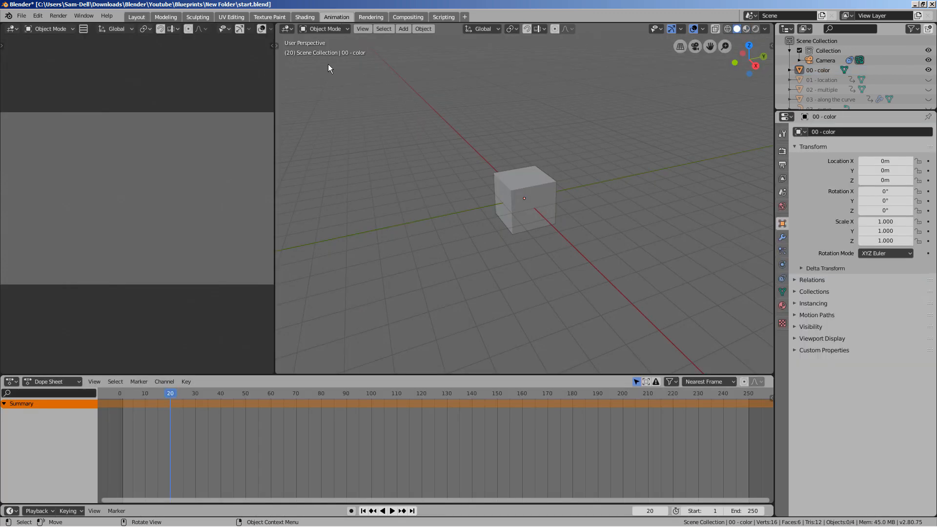
{"action": "left_click", "coordinate": [531, 173]}
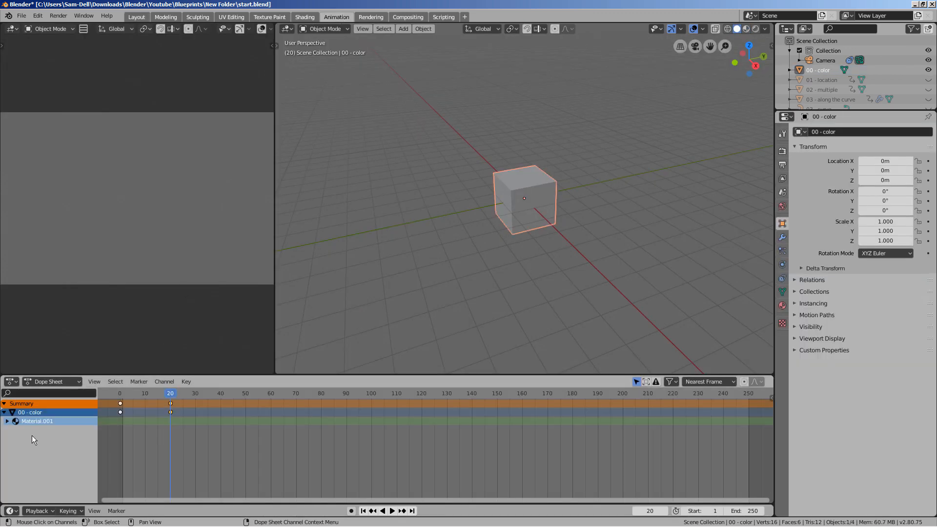
{"action": "left_click", "coordinate": [171, 409]}
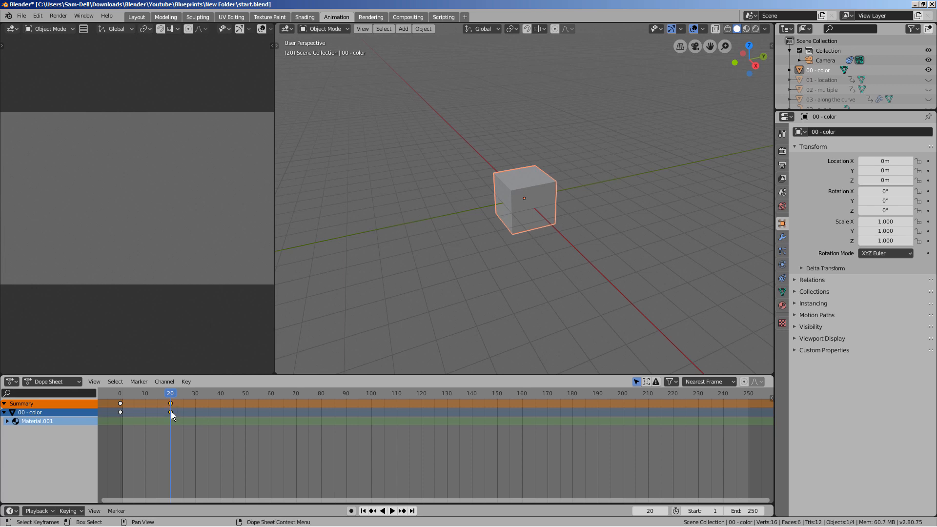
{"action": "right_click", "coordinate": [170, 412]}
{"action": "left_click", "coordinate": [171, 411]}
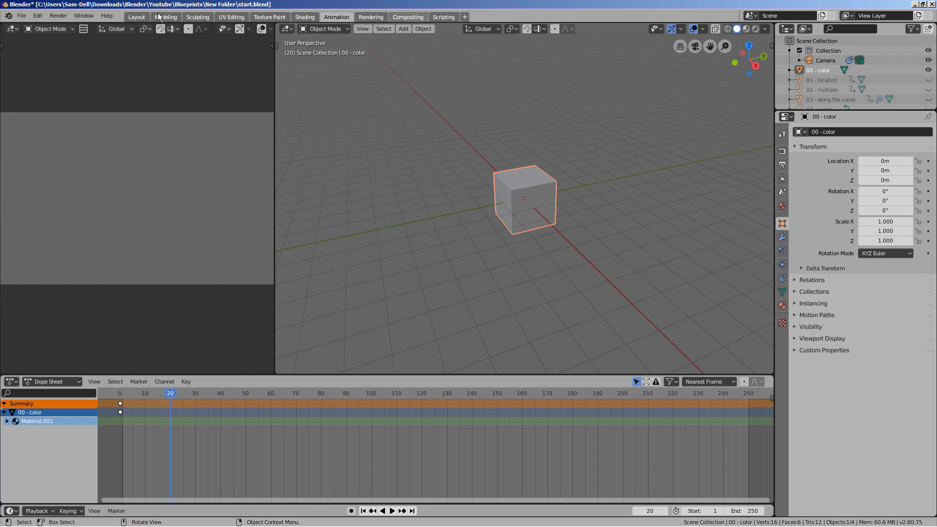
Back in the Layout workspace, change Material.001's Base Color to blue and insert a keyframe for it at frame 20
{"action": "left_click", "coordinate": [137, 17]}
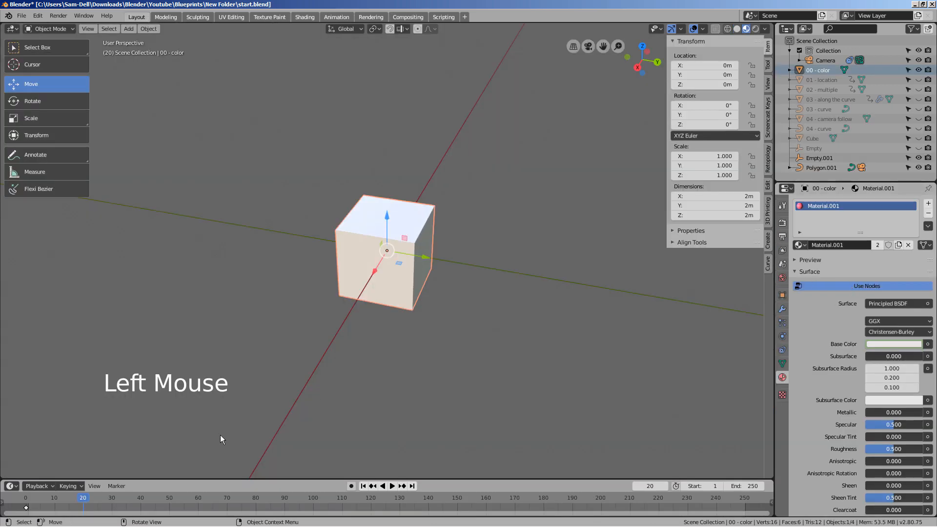
{"action": "mouse_move", "coordinate": [83, 498]}
{"action": "left_mouse_down"}
{"action": "mouse_move", "coordinate": [30, 503]}
{"action": "mouse_move", "coordinate": [83, 498]}
{"action": "left_mouse_up"}
{"action": "left_click", "coordinate": [888, 344]}
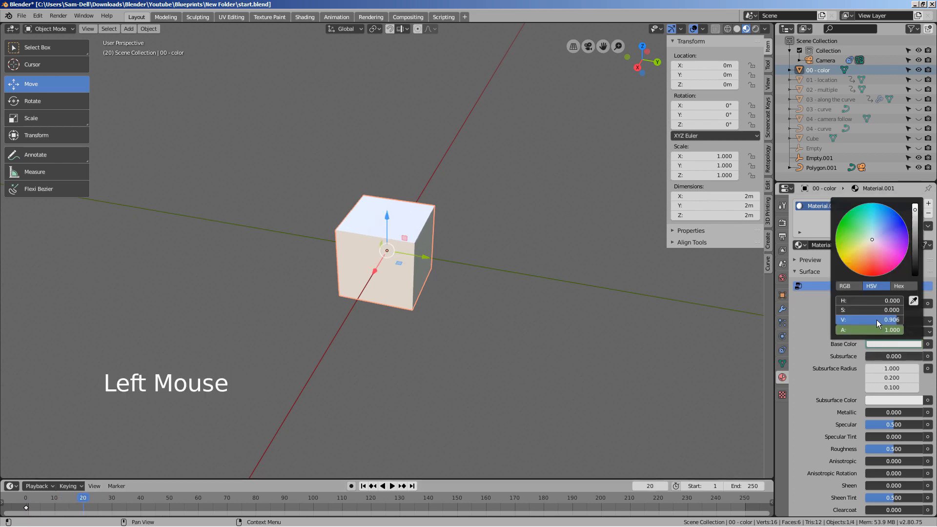
{"action": "left_click", "coordinate": [901, 219]}
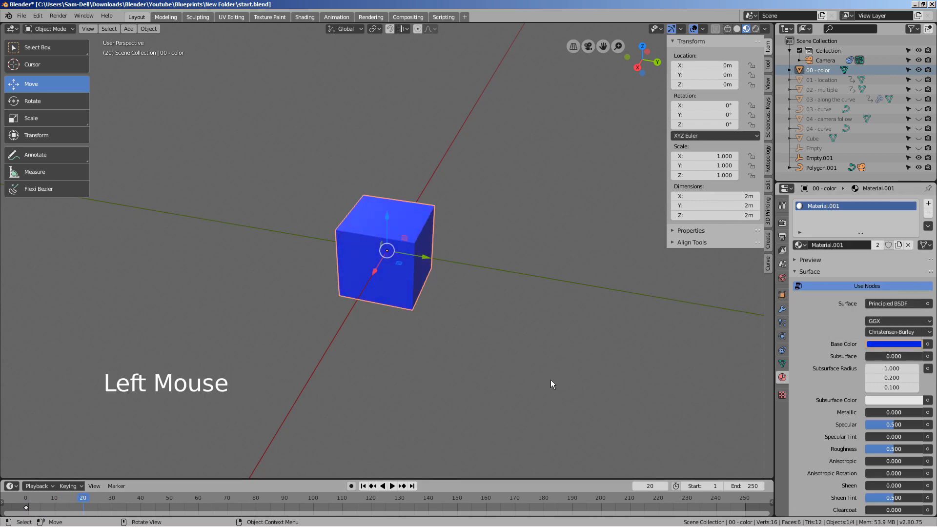
{"action": "key", "text": "i"}
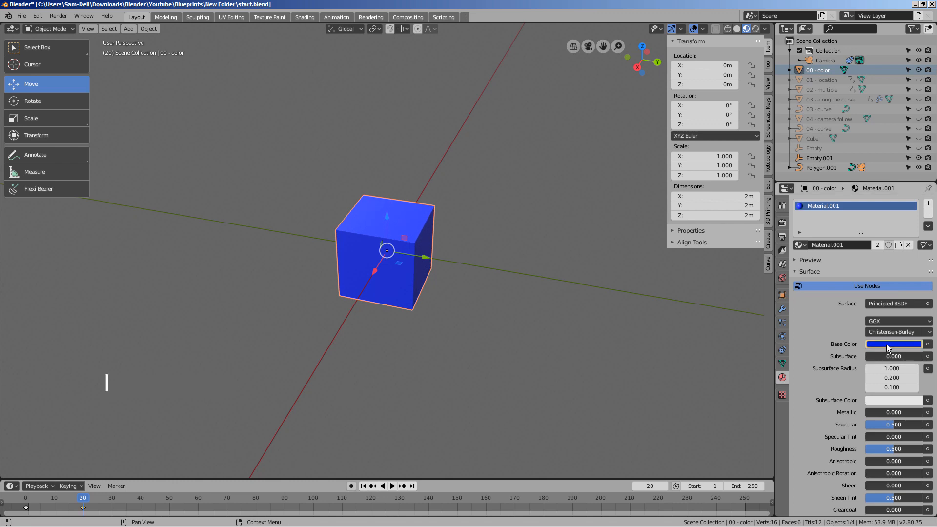
Deselect the cube, play its color animation from the first frame and stop playback
{"action": "left_click", "coordinate": [492, 355]}
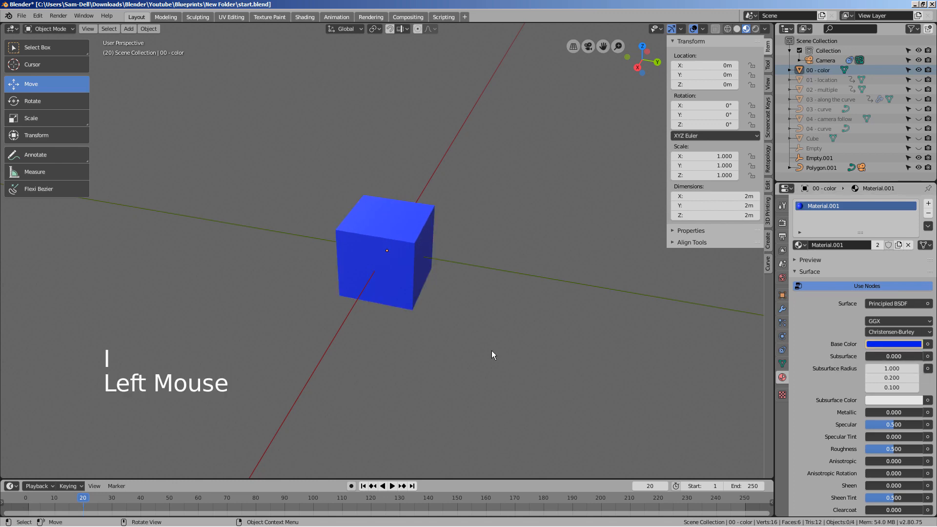
{"action": "left_click", "coordinate": [364, 486]}
{"action": "left_click", "coordinate": [392, 486]}
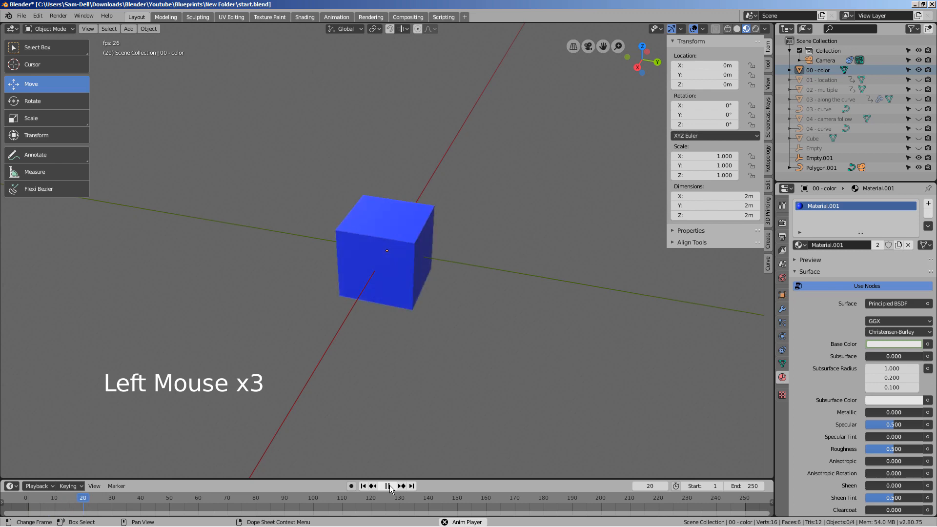
{"action": "left_click", "coordinate": [391, 486]}
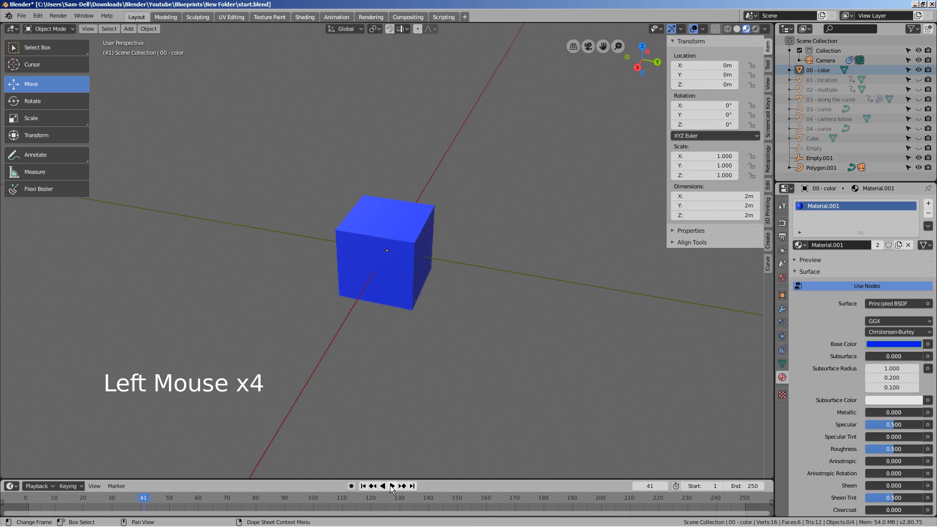
Set the scene's end frame to 20 and play the color animation from the start
{"action": "left_click", "coordinate": [758, 487]}
{"action": "type", "text": "20"}
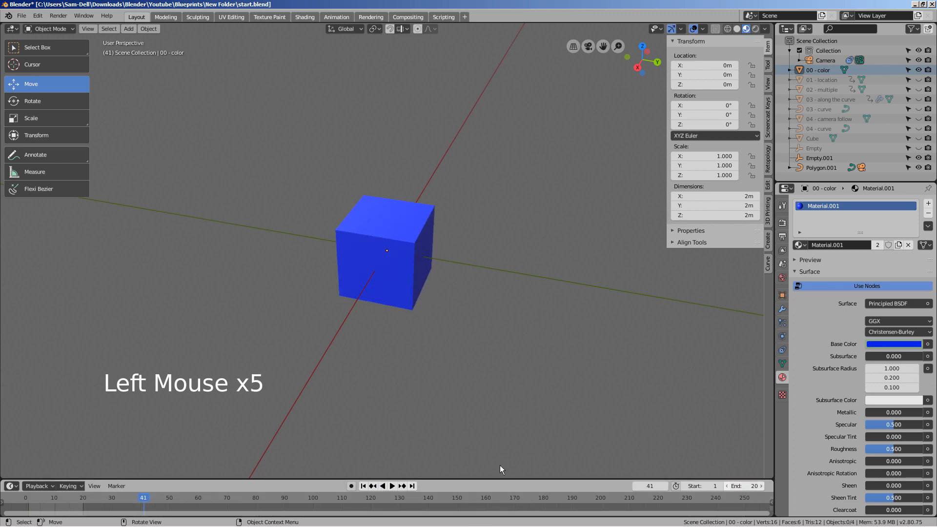
{"action": "key", "text": "Return"}
{"action": "left_click", "coordinate": [363, 486]}
{"action": "left_click", "coordinate": [391, 486]}
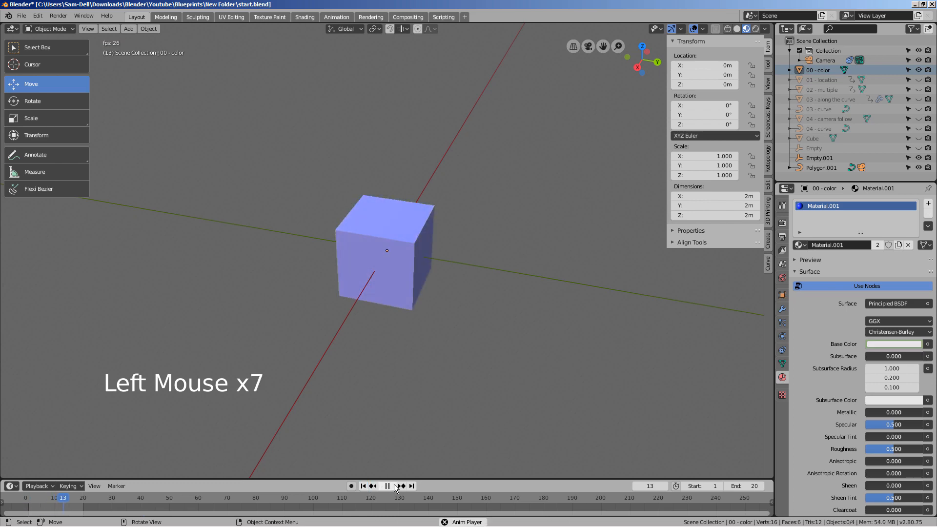